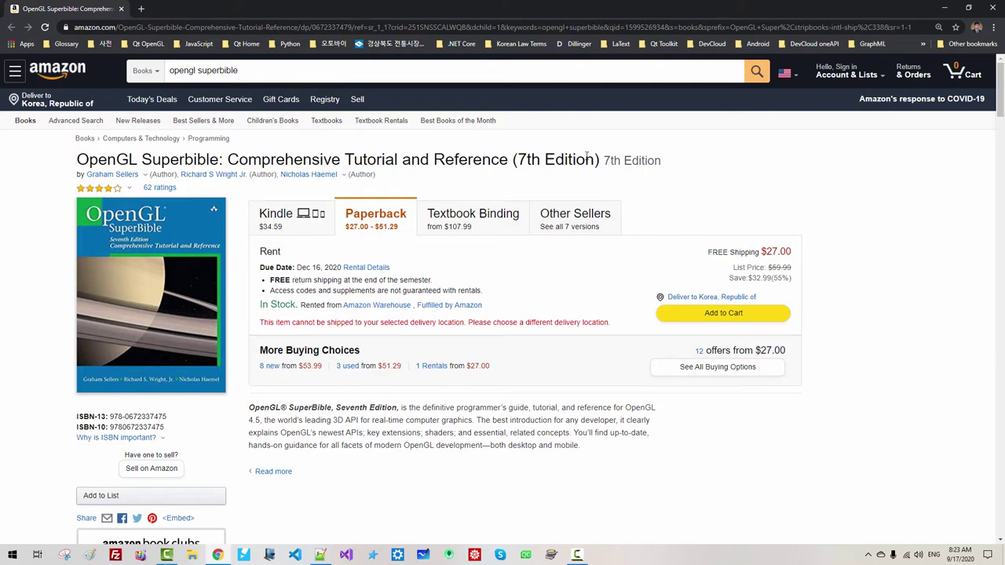
# - Open the OpenGL SuperBible home page from the link in the Notepad++ notes and go to its example code page
pyautogui.hotkey('alt', 'Tab')
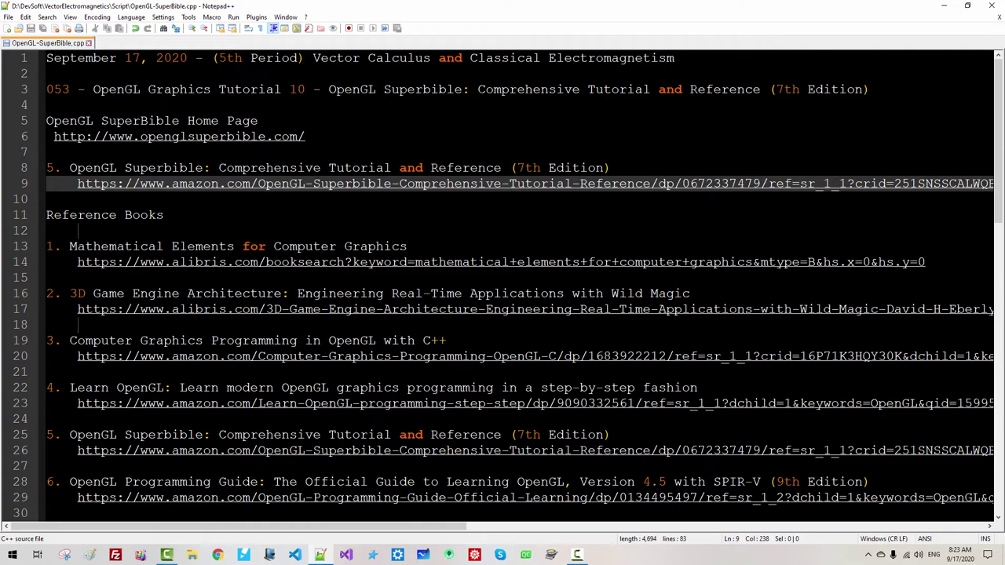
pyautogui.doubleClick(185, 137)
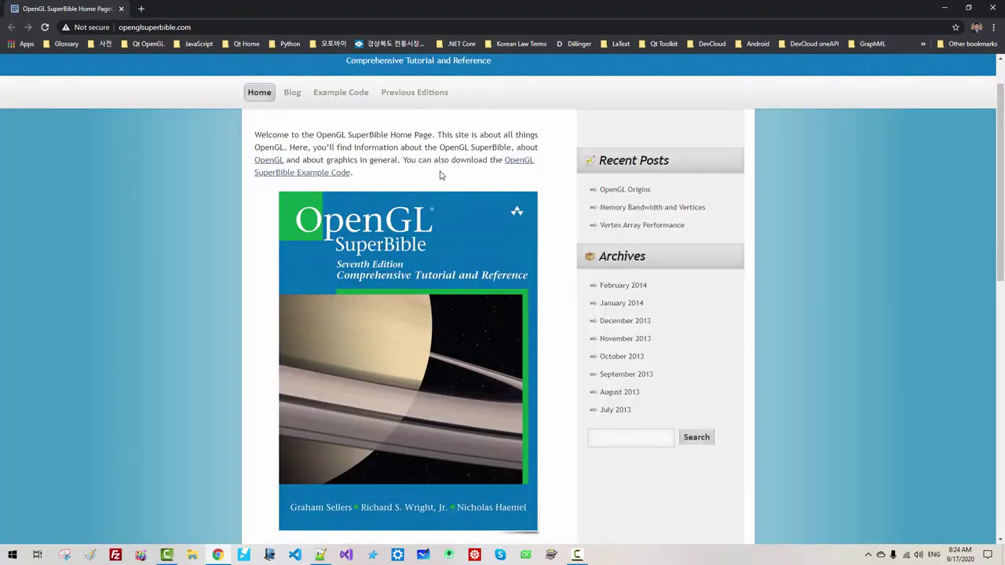
pyautogui.click(319, 176)
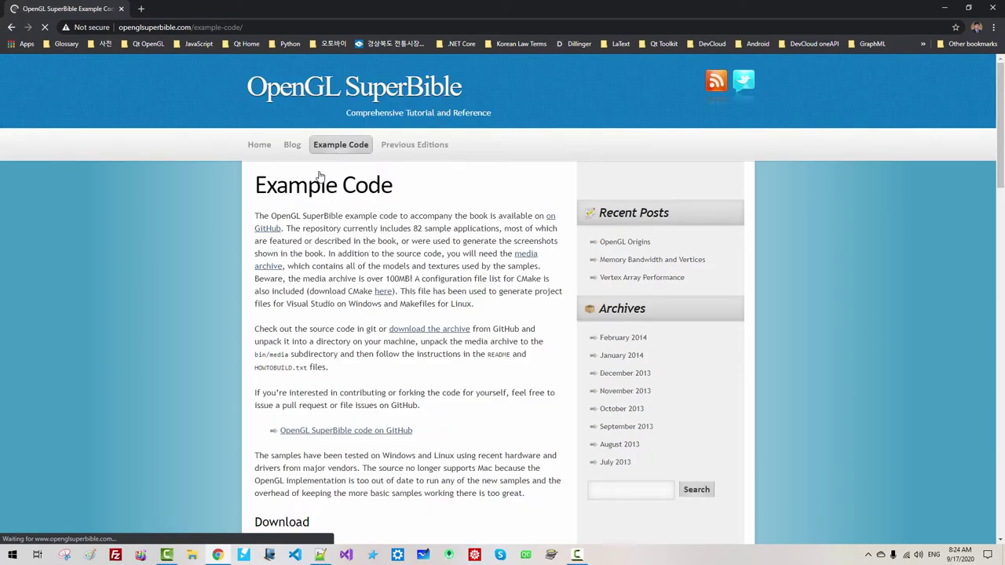
# - Download the OpenGL SuperBible example source code from the master repository and the example media files
pyautogui.scroll(-3, 319, 175)
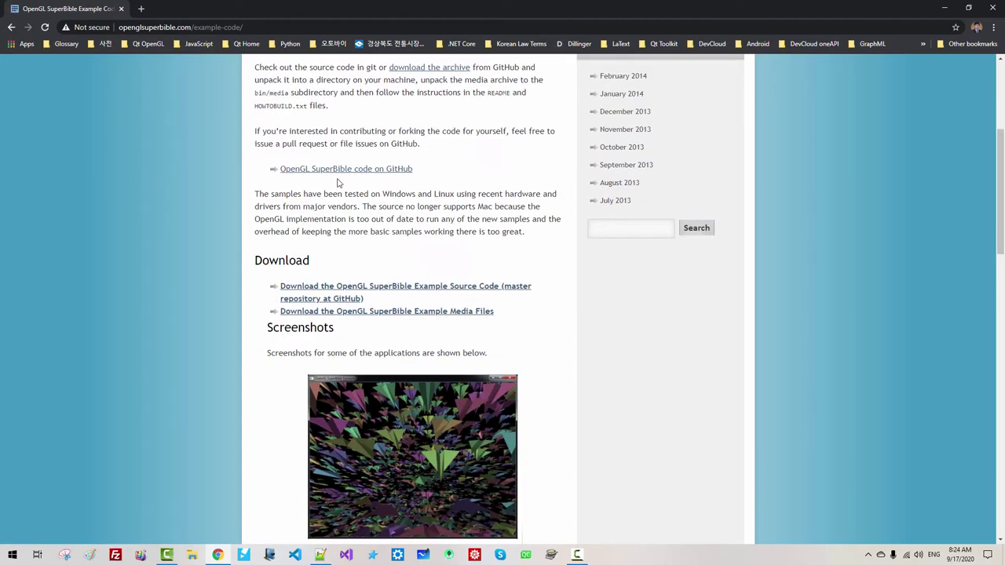
pyautogui.click(380, 291)
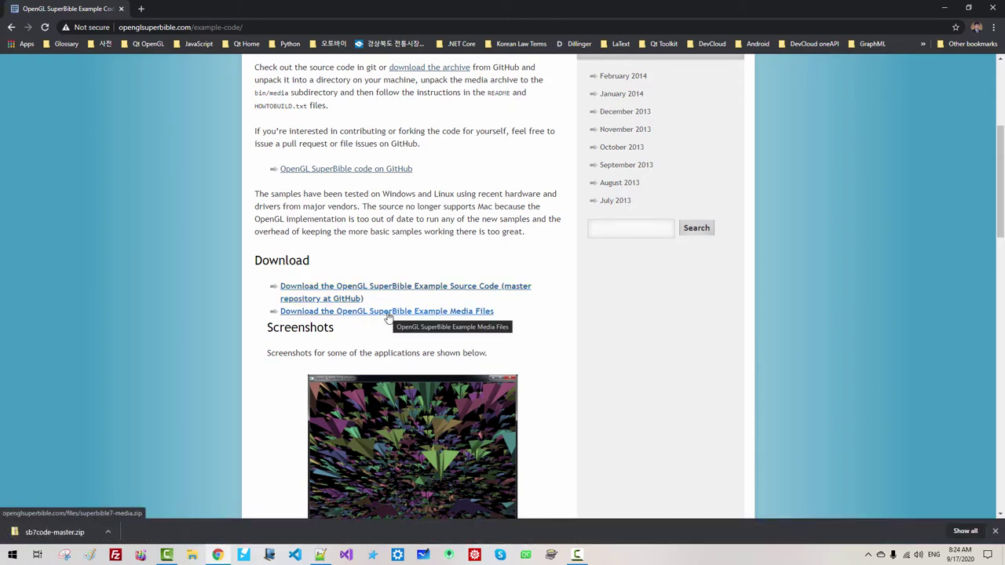
pyautogui.click(387, 313)
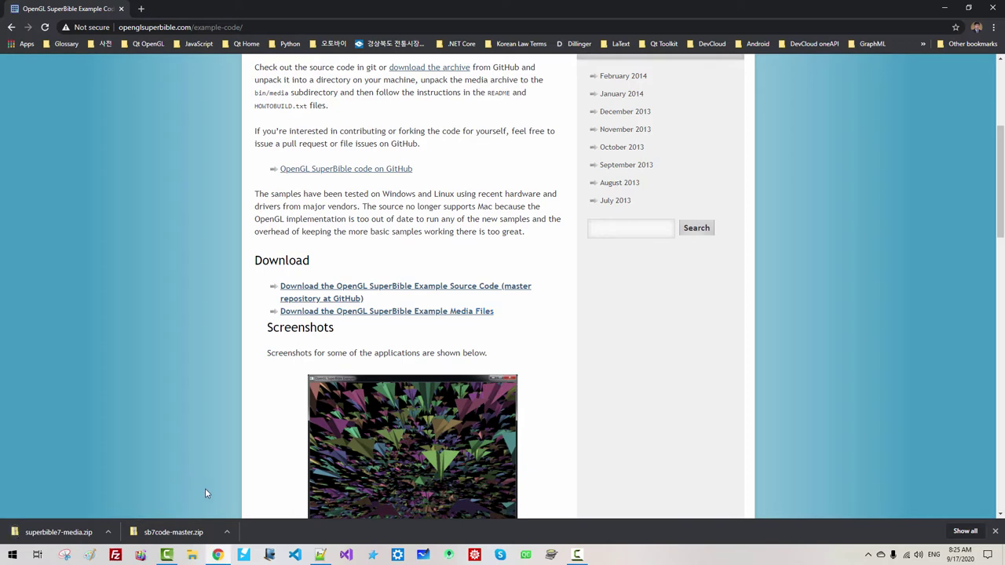
# - Show the downloaded sb7code-master.zip in its folder and extract it with 7-Zip into an sb7code-master folder
pyautogui.click(227, 533)
pyautogui.click(251, 496)
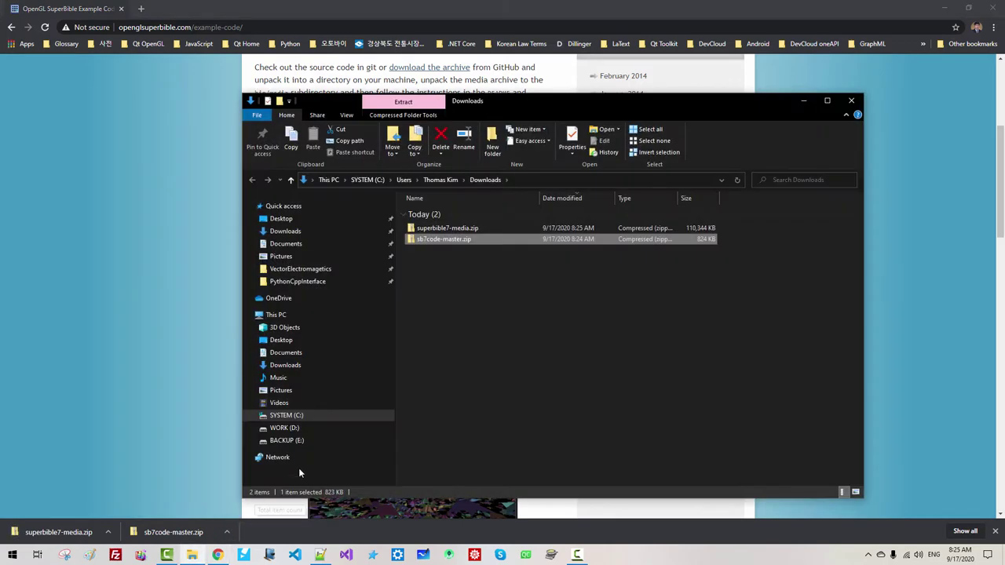
pyautogui.click(453, 372)
pyautogui.click(451, 242)
pyautogui.rightClick(452, 241)
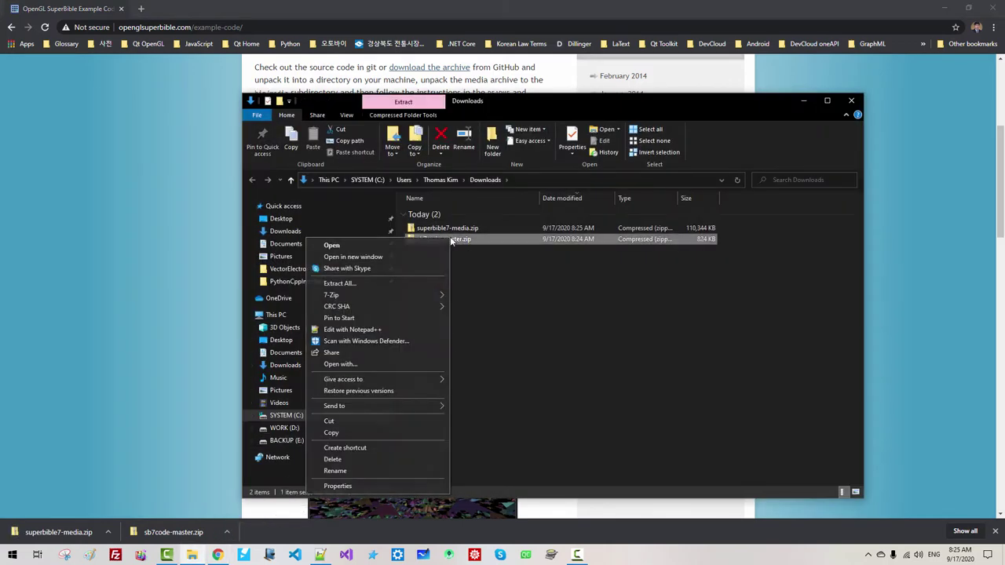
pyautogui.moveTo(408, 294)
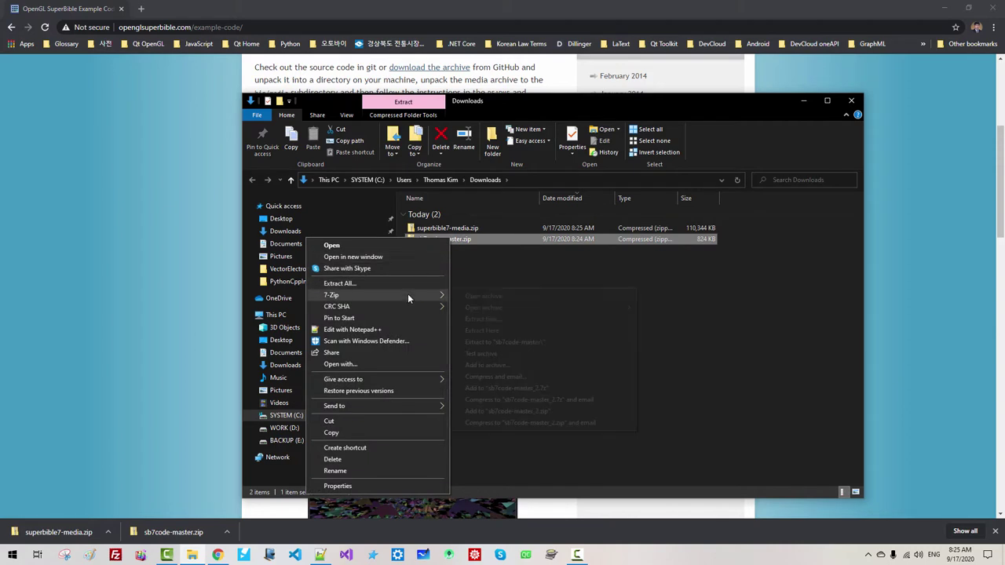
pyautogui.click(505, 342)
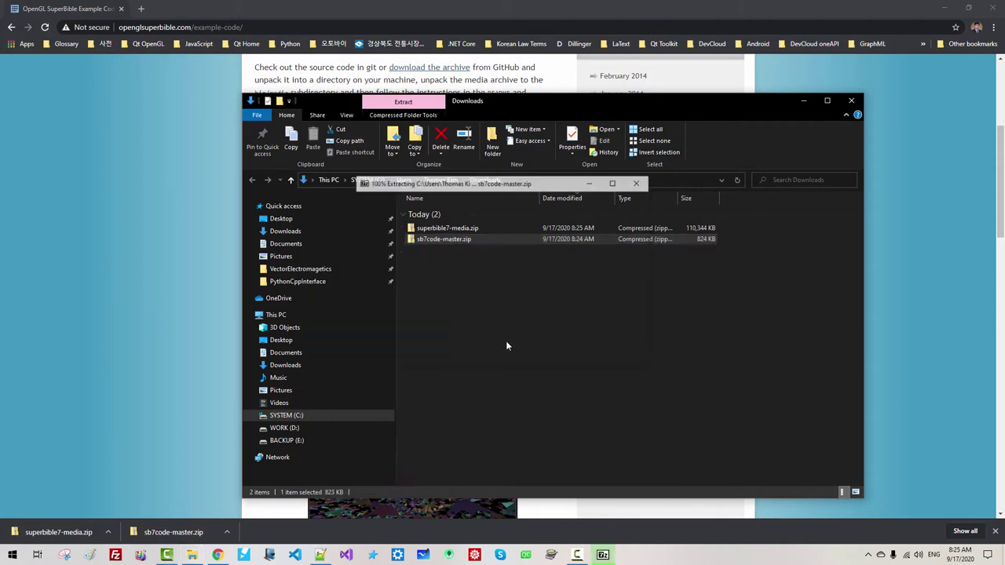
# - Extract superbible7-media.zip with 7-Zip into a superbible7-media folder in Downloads
pyautogui.rightClick(469, 228)
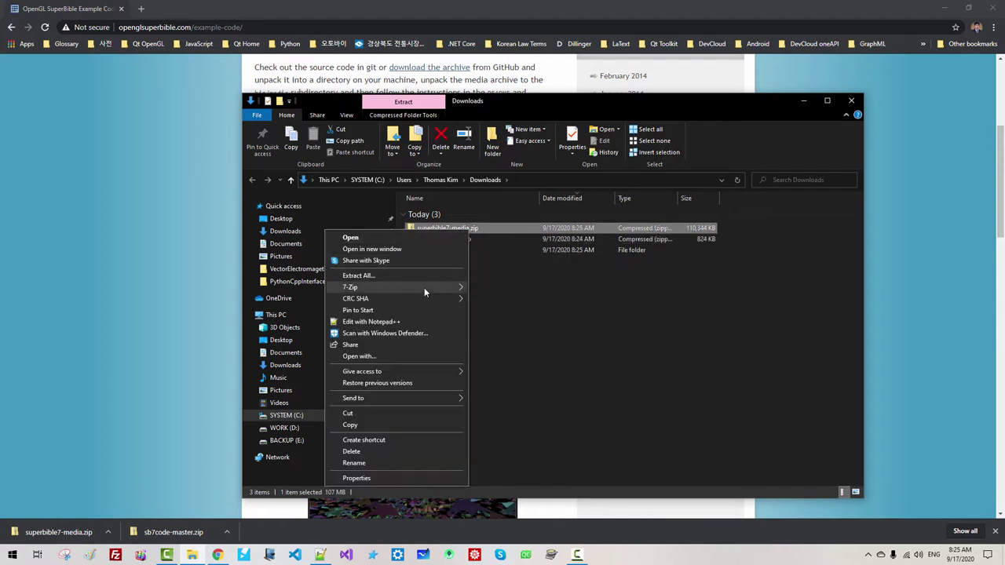
pyautogui.moveTo(438, 287)
pyautogui.click(518, 334)
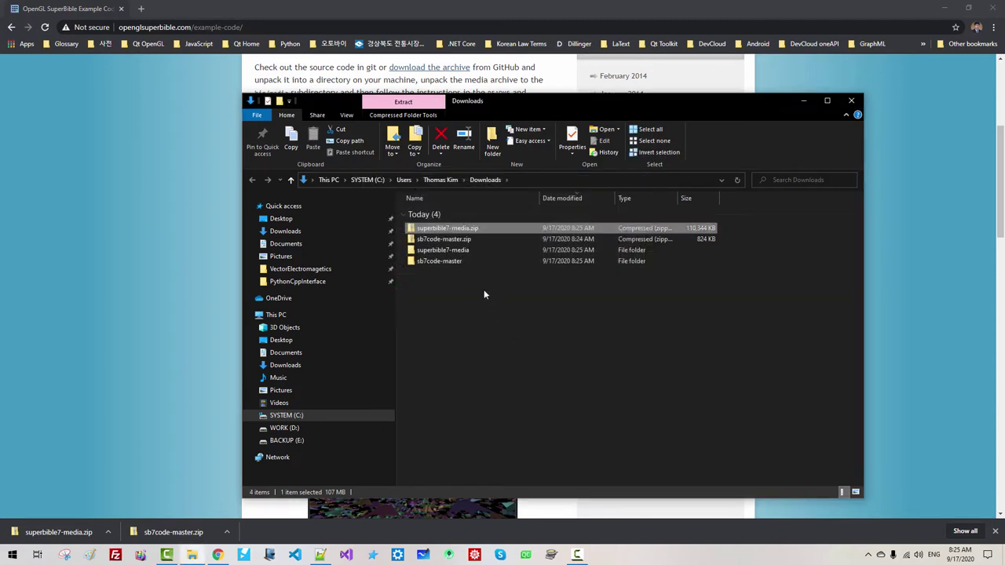
# - Copy the objects, shaders and textures folders from the extracted superbible7-media folder
pyautogui.doubleClick(461, 250)
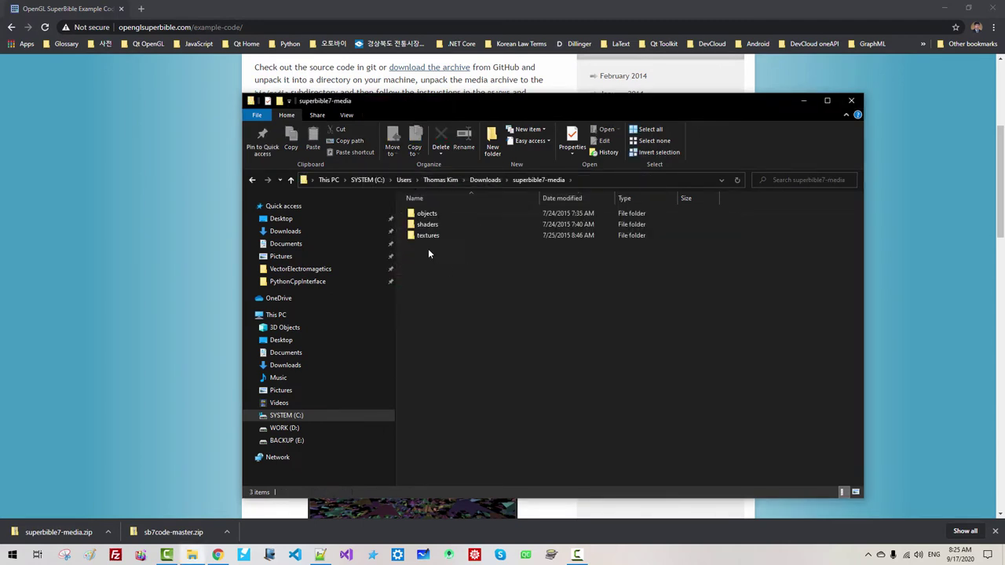
pyautogui.moveTo(468, 281); pyautogui.dragTo(417, 215)
pyautogui.rightClick(411, 218)
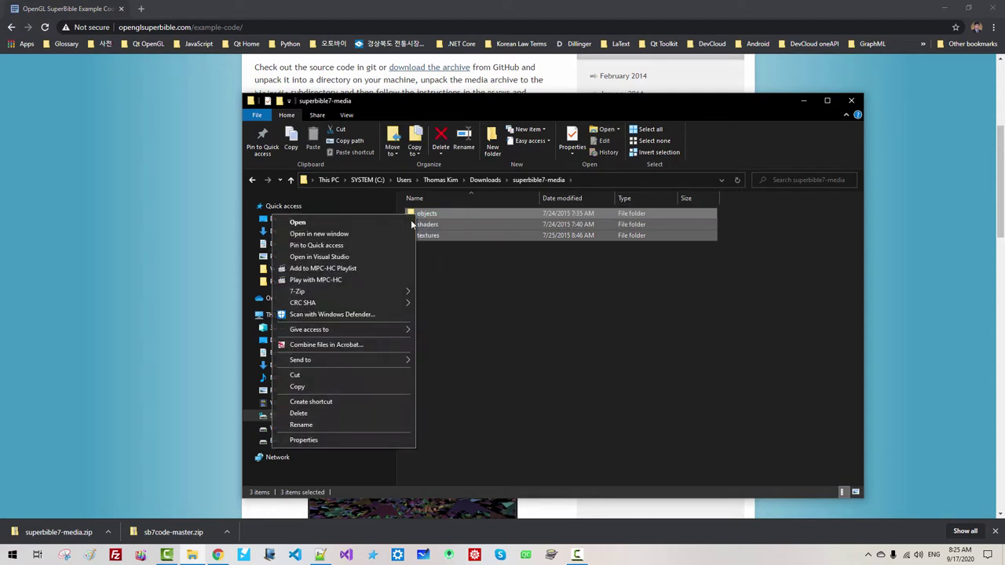
pyautogui.click(316, 384)
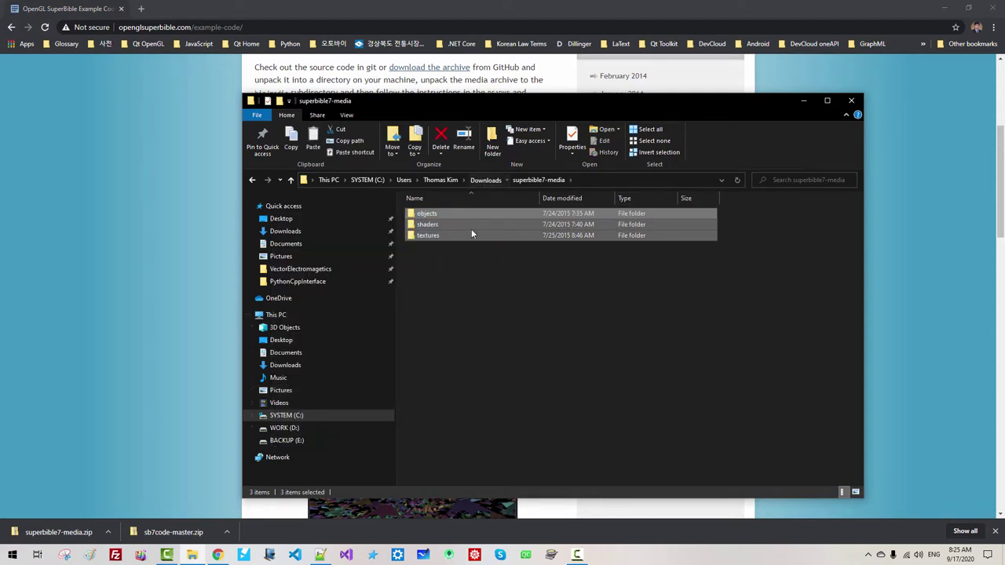
# - Paste the copied media folders into sb7code-master\bin\media and delete the placeholder text file there
pyautogui.hotkey('alt', 'Left')
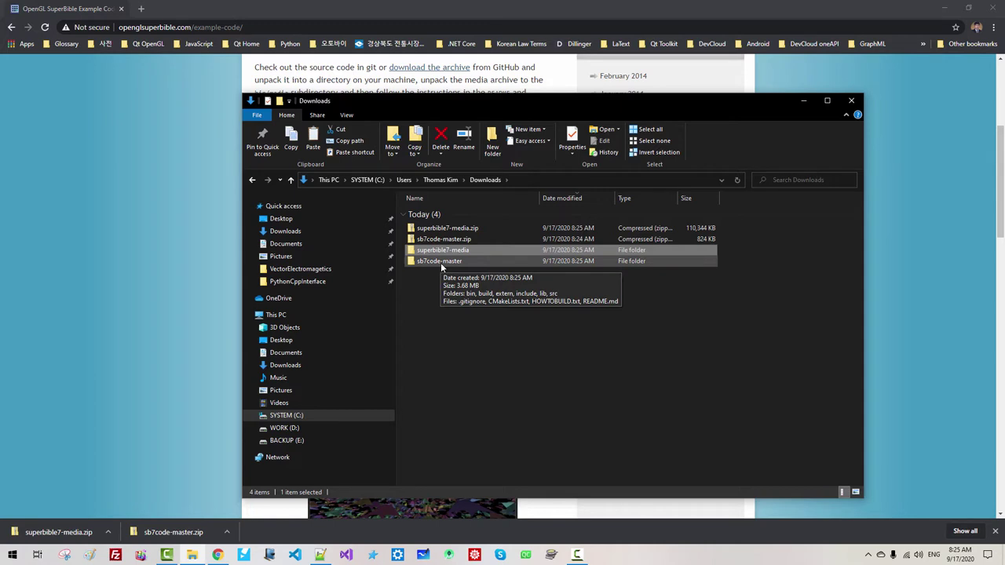
pyautogui.doubleClick(441, 264)
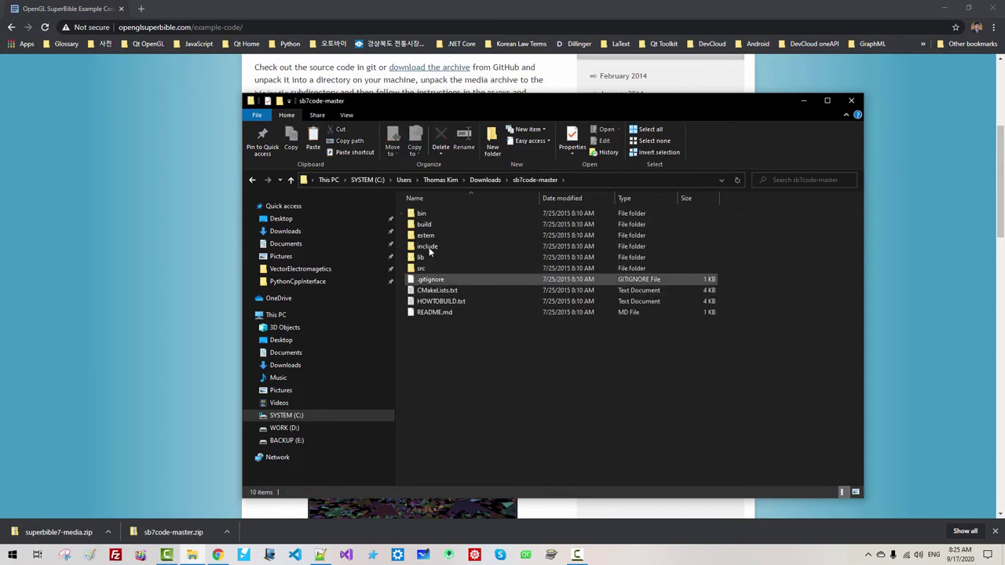
pyautogui.doubleClick(426, 215)
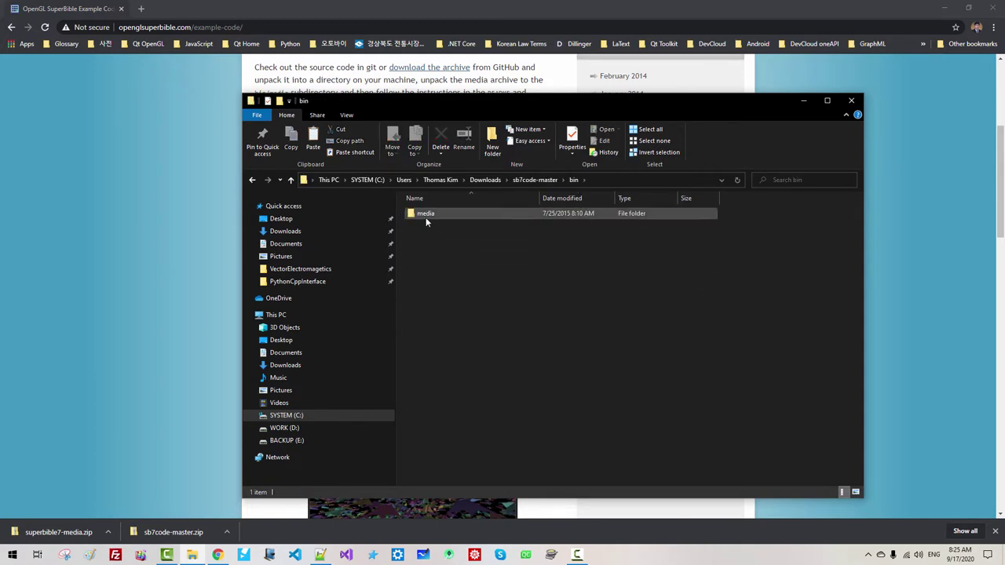
pyautogui.doubleClick(427, 215)
pyautogui.rightClick(431, 240)
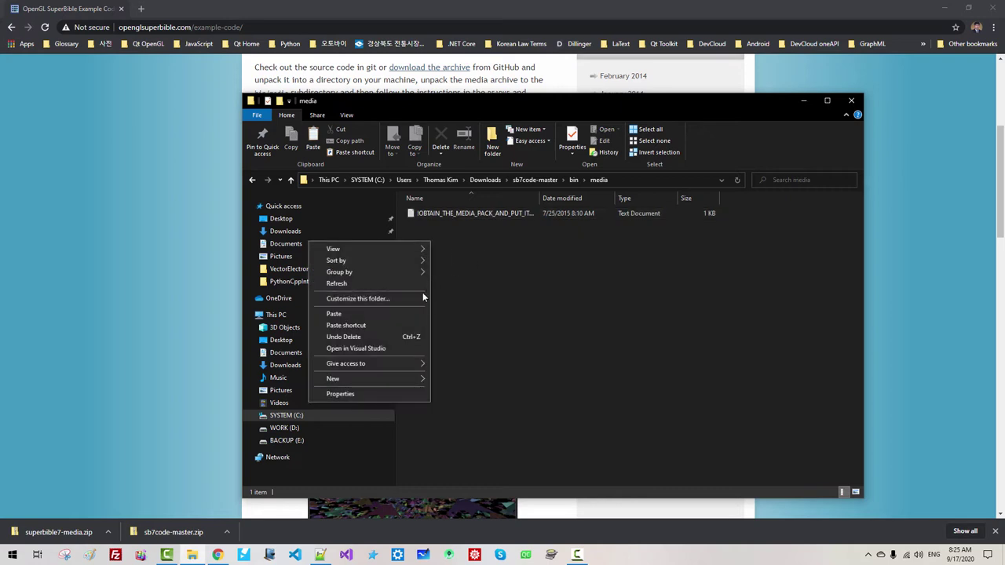
pyautogui.click(407, 316)
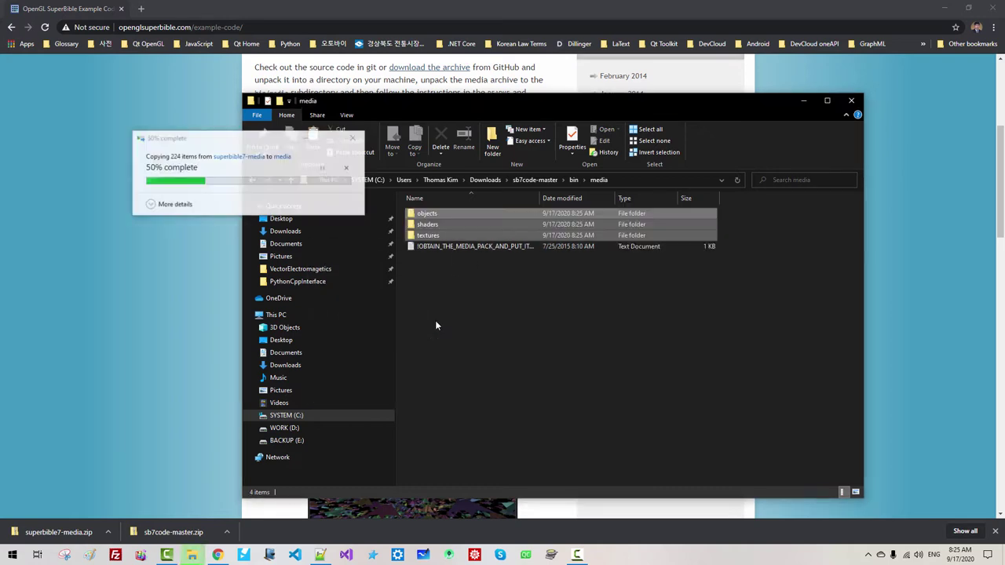
pyautogui.click(478, 245)
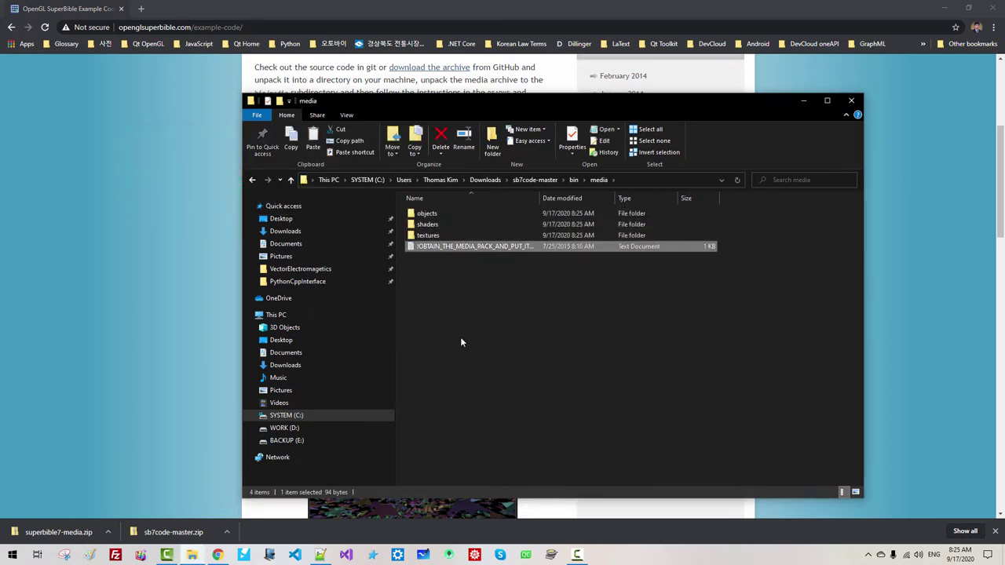
pyautogui.press('Delete')
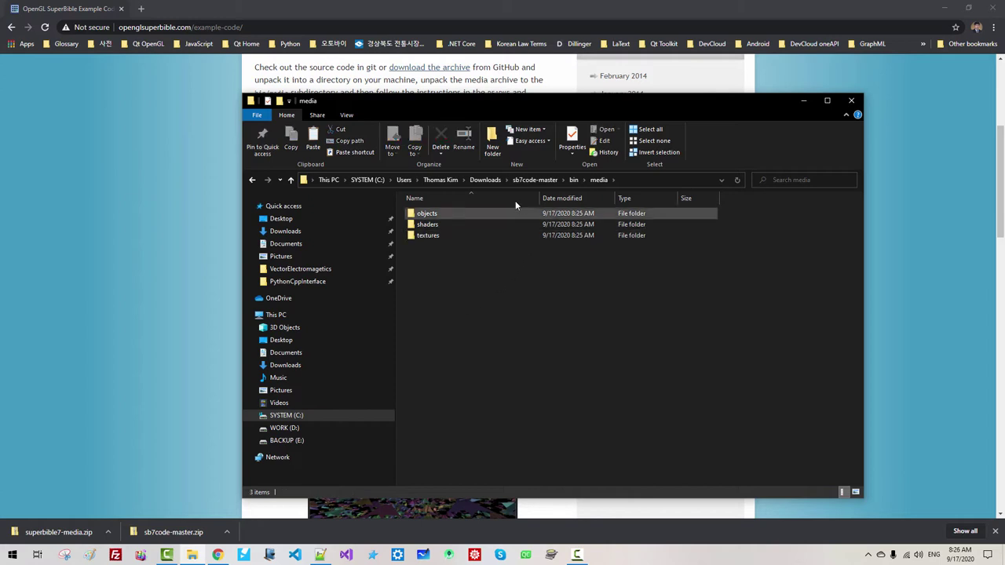
# - Return to Downloads and copy the whole sb7code-master folder
pyautogui.click(495, 182)
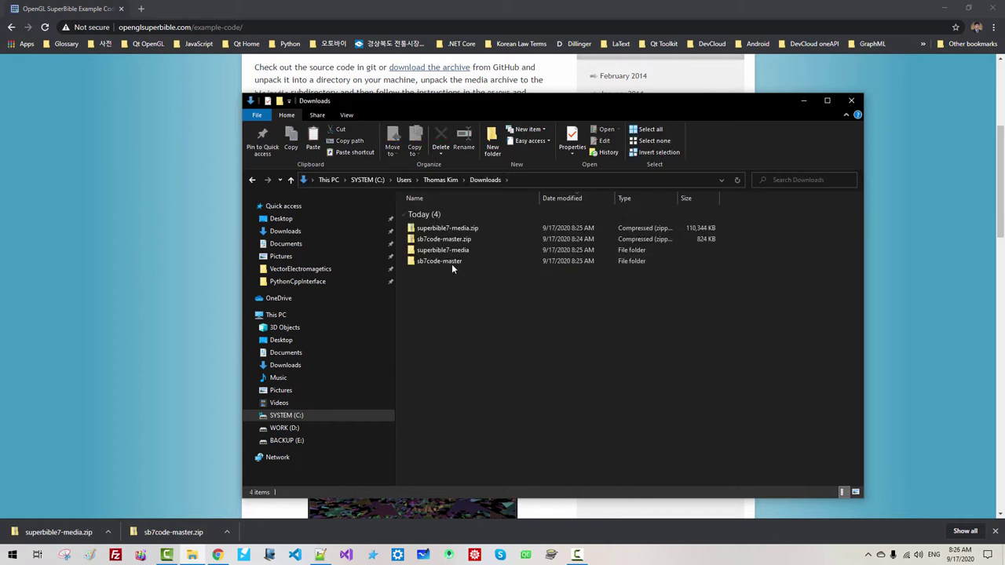
pyautogui.rightClick(451, 263)
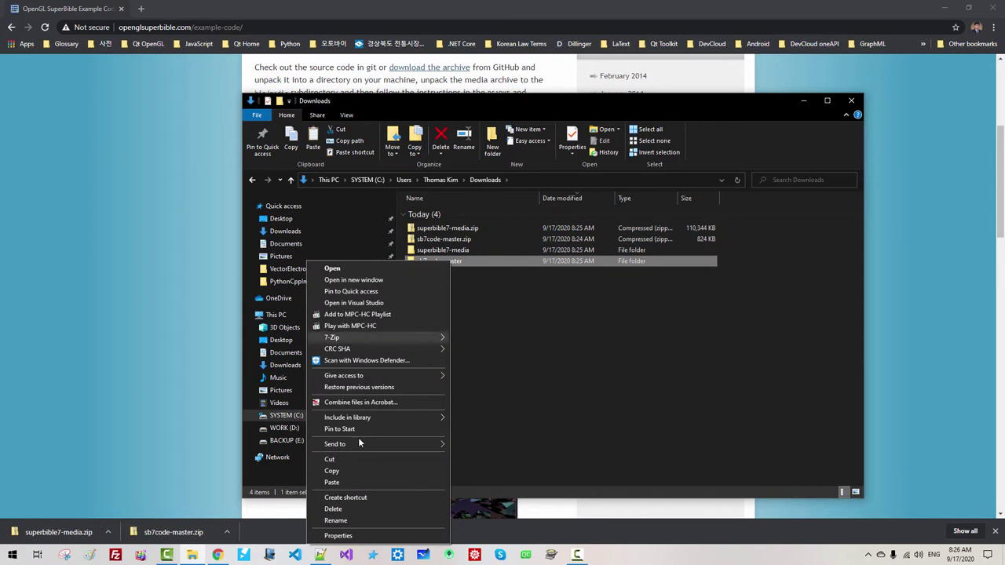
pyautogui.click(332, 471)
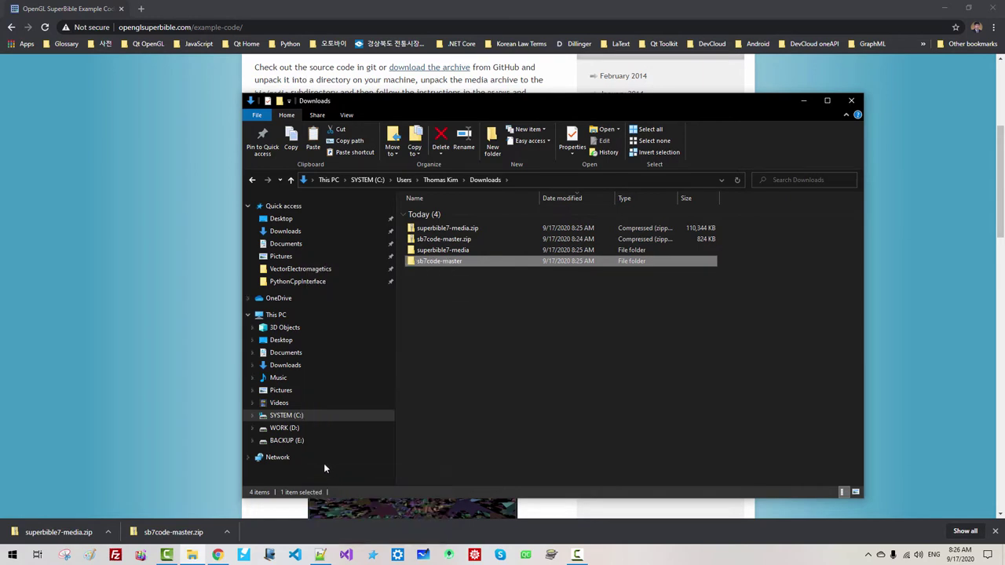
# - Create a new folder named 053-OpenGLSuperBible inside the VectorElectromagetics folder
pyautogui.click(318, 271)
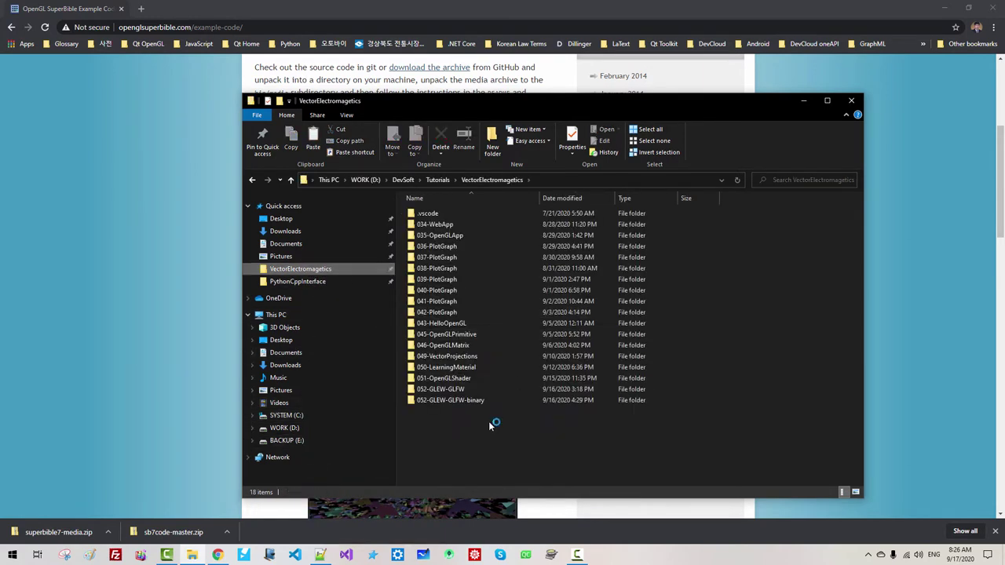
pyautogui.click(492, 147)
pyautogui.write('053')
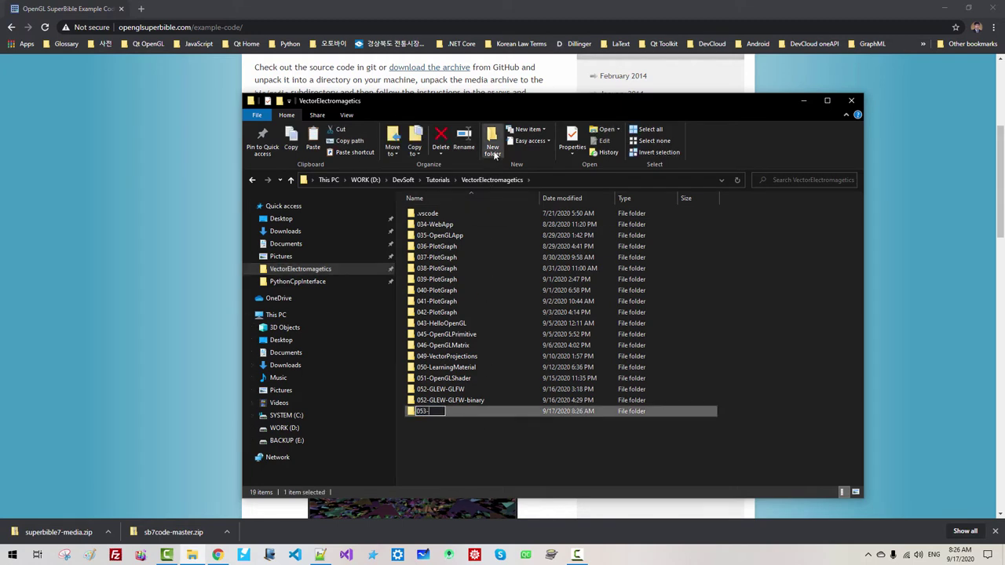
pyautogui.write('-OpenGLSuperBible')
pyautogui.press('Return')
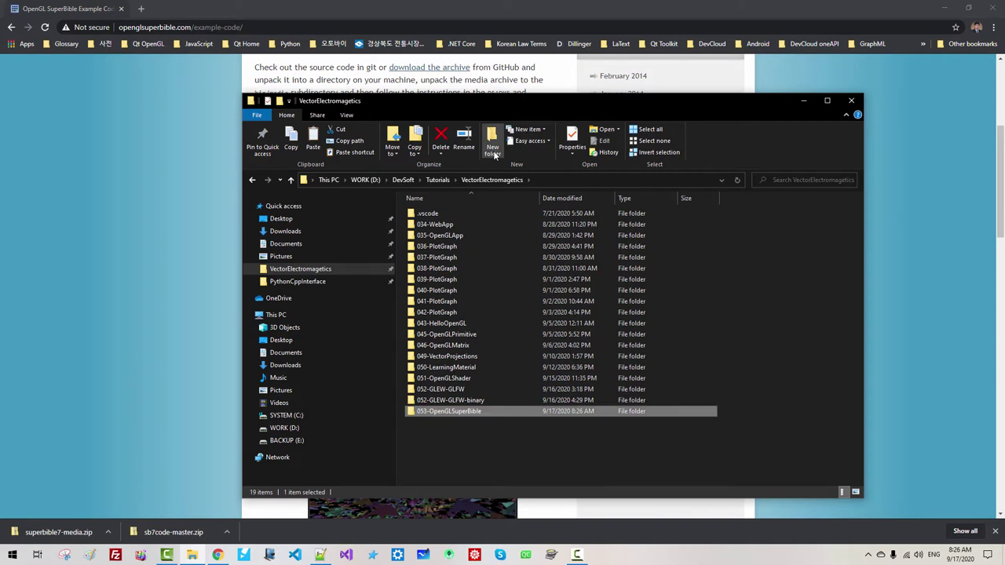
# - Paste the copied sb7code-master folder into the 053-OpenGLSuperBible folder
pyautogui.doubleClick(447, 412)
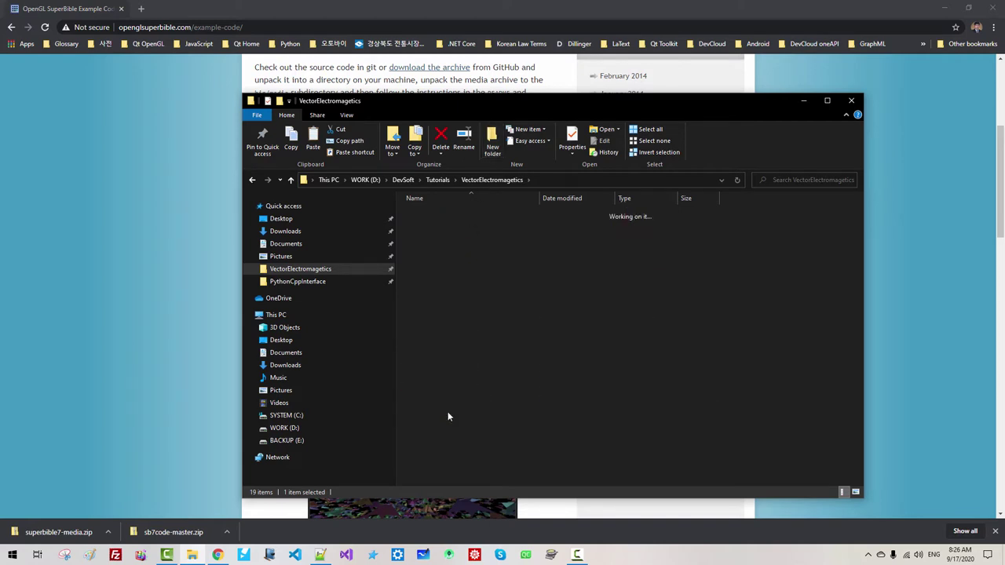
pyautogui.rightClick(442, 277)
pyautogui.click(402, 350)
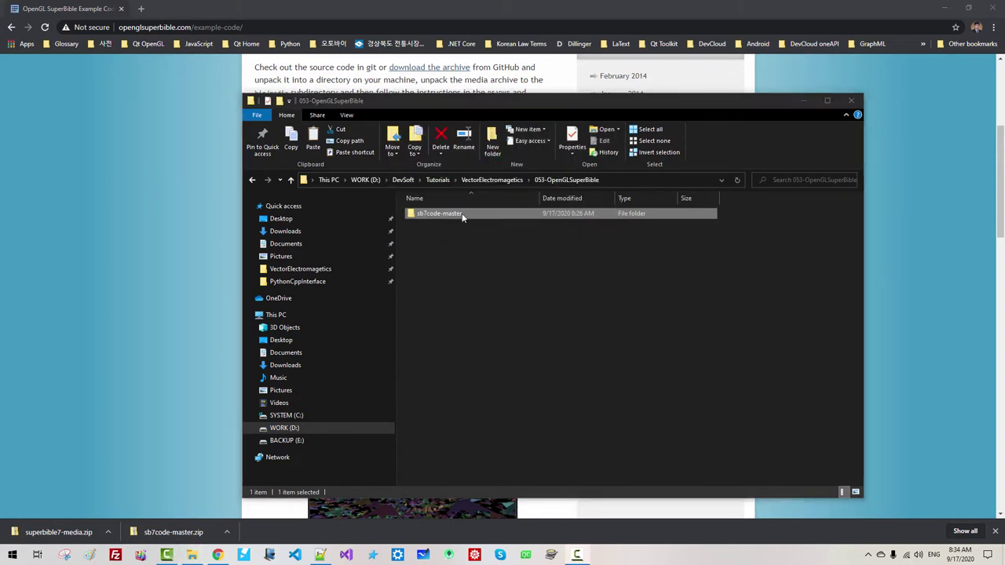
# - Copy the full path of the glfw-3.0.4 folder under sb7code-master\extern and start the x64 VS 2019 developer command prompt
pyautogui.doubleClick(462, 212)
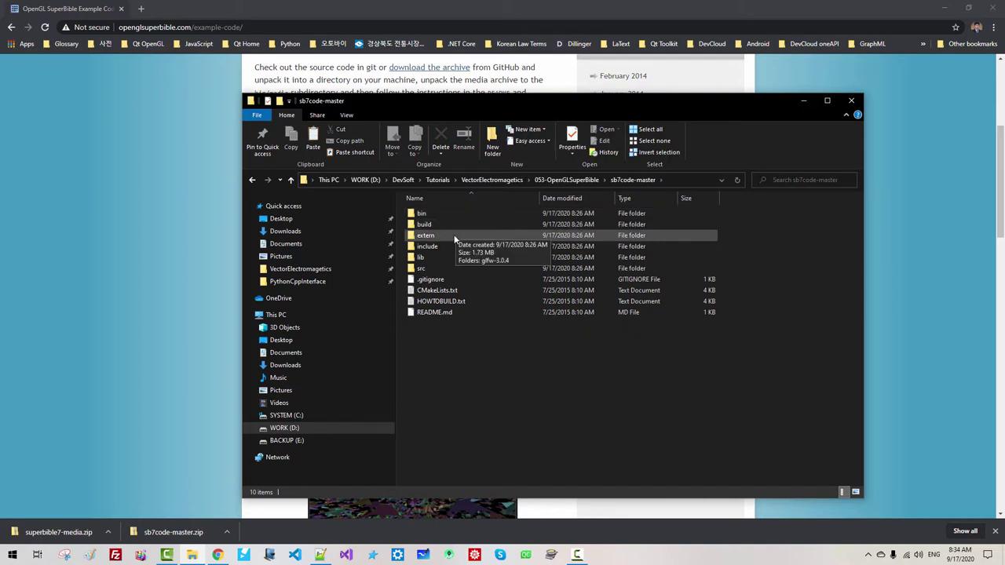
pyautogui.doubleClick(454, 235)
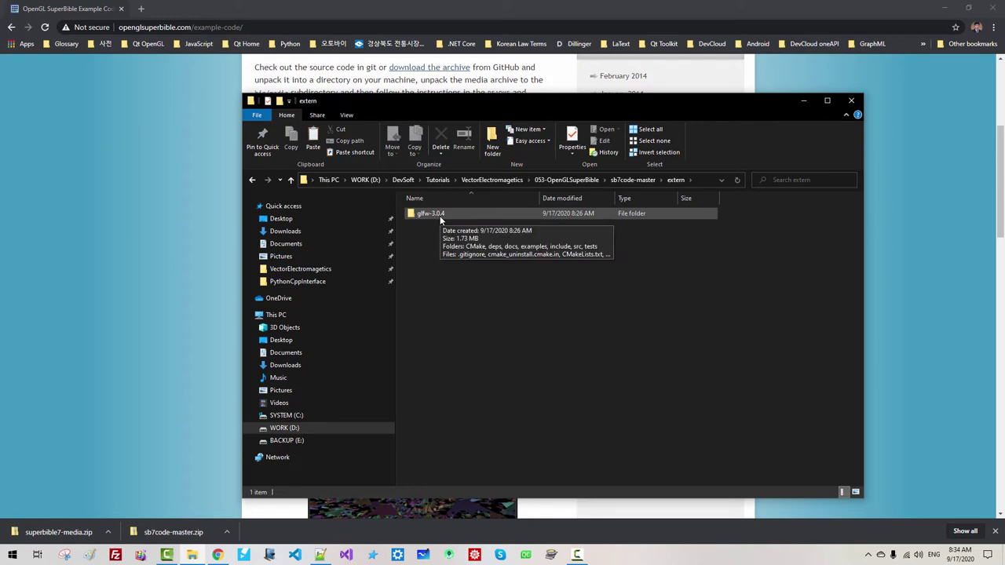
pyautogui.doubleClick(439, 216)
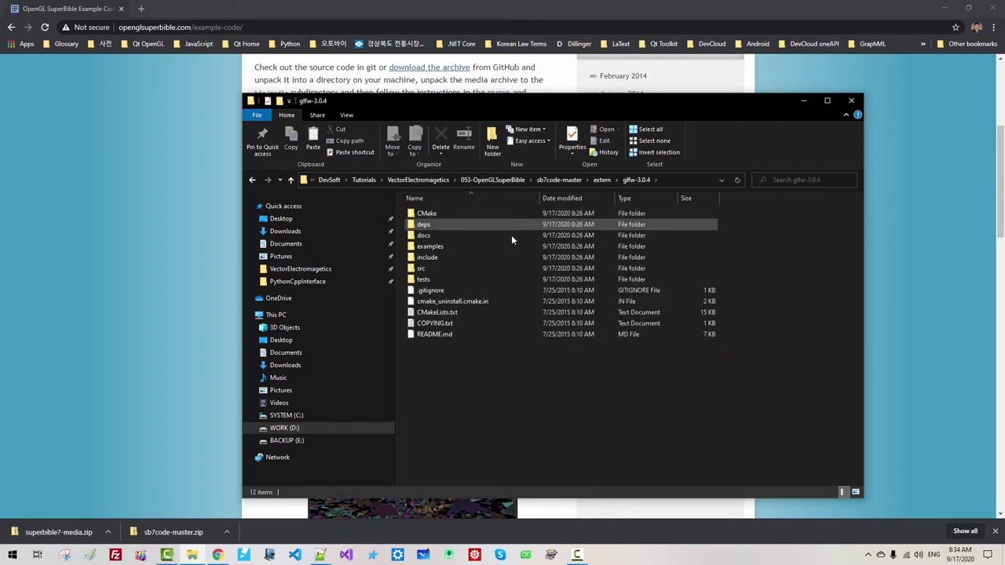
pyautogui.click(681, 183)
pyautogui.hotkey('ctrl', 'c')
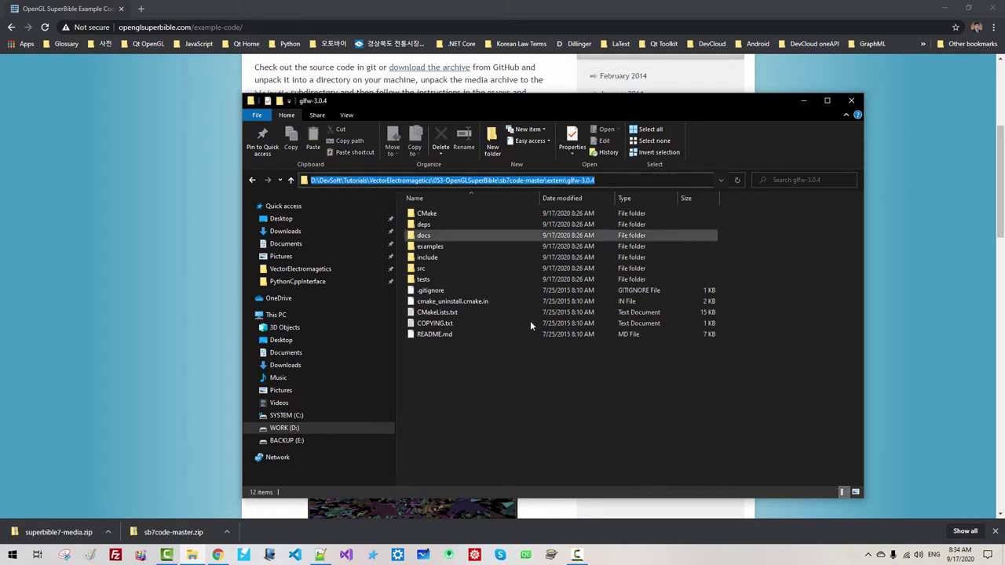
pyautogui.click(398, 555)
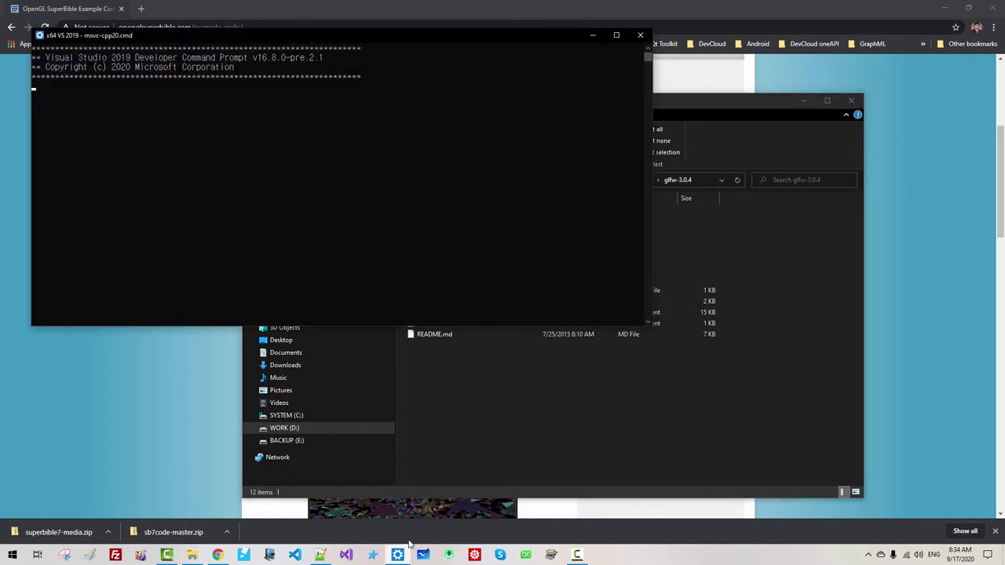
# - Change the command prompt to the copied sb7code-master\extern\glfw-3.0.4 path and list the directory's contents
pyautogui.write('cd')
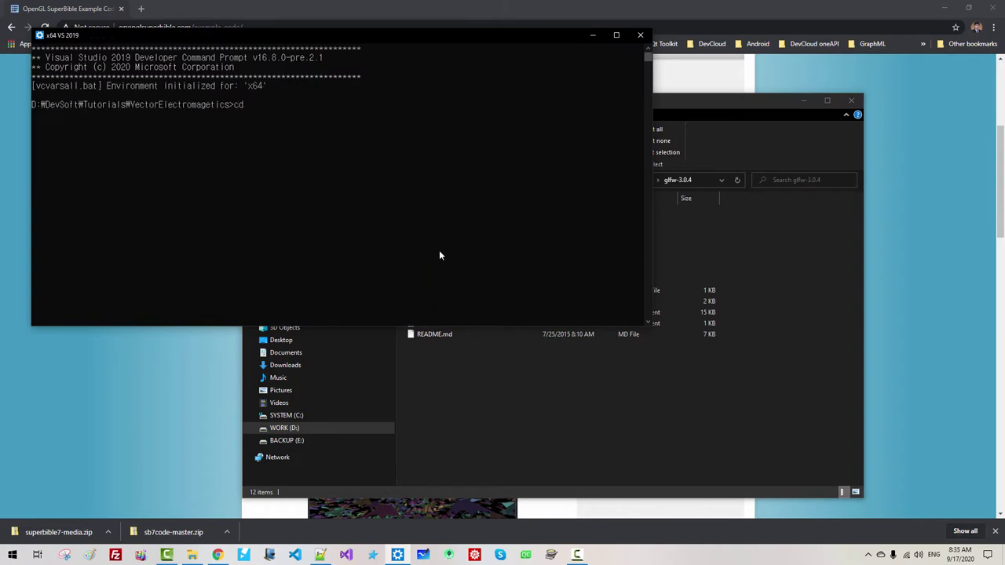
pyautogui.hotkey('ctrl', 'v')
pyautogui.press('Return')
pyautogui.press('Return')
pyautogui.press('Return')
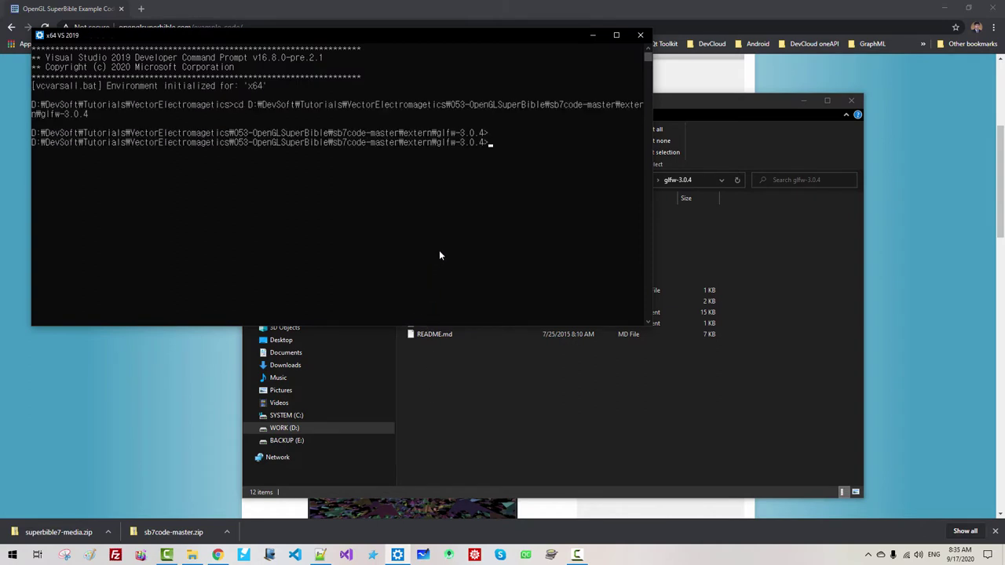
pyautogui.write('dir')
pyautogui.press('Return')
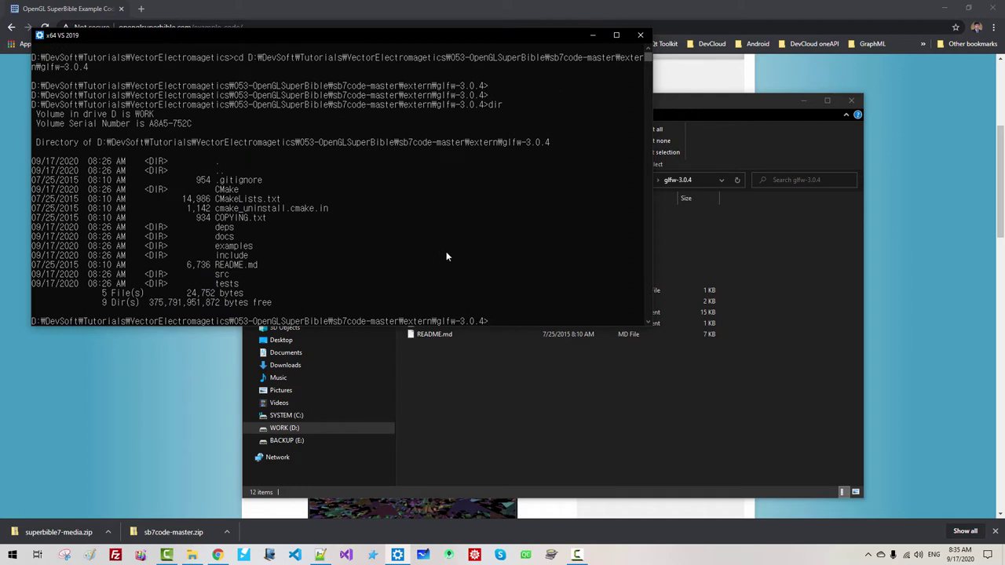
# - Run cmake CMakeLists.txt in the glfw-3.0.4 directory to generate the Visual Studio build files
pyautogui.click(553, 399)
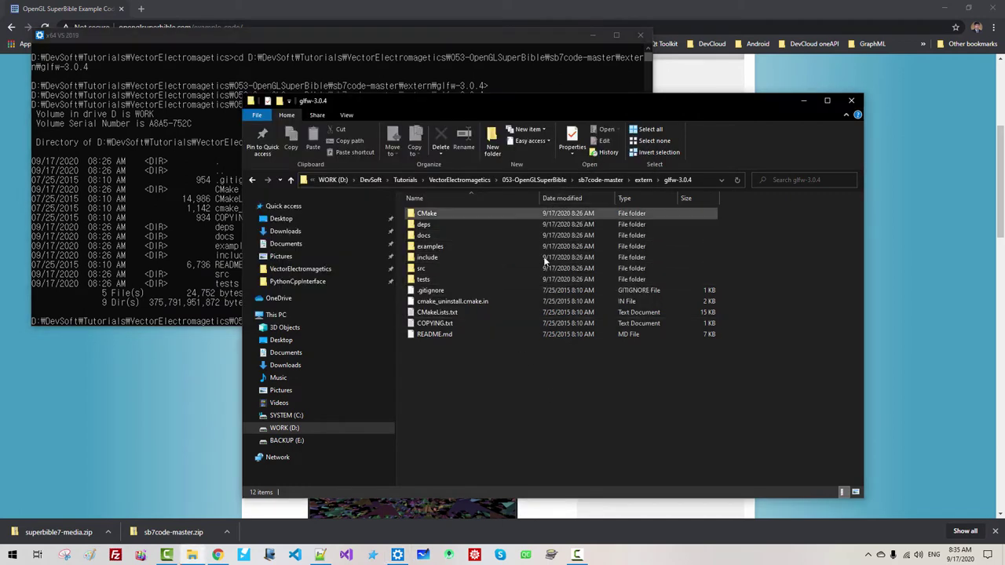
pyautogui.click(703, 179)
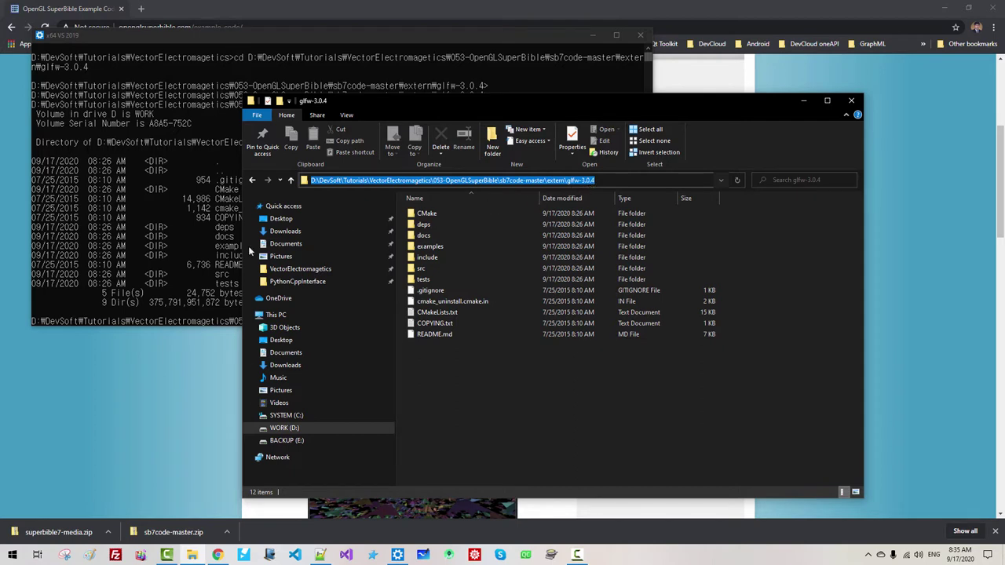
pyautogui.click(196, 261)
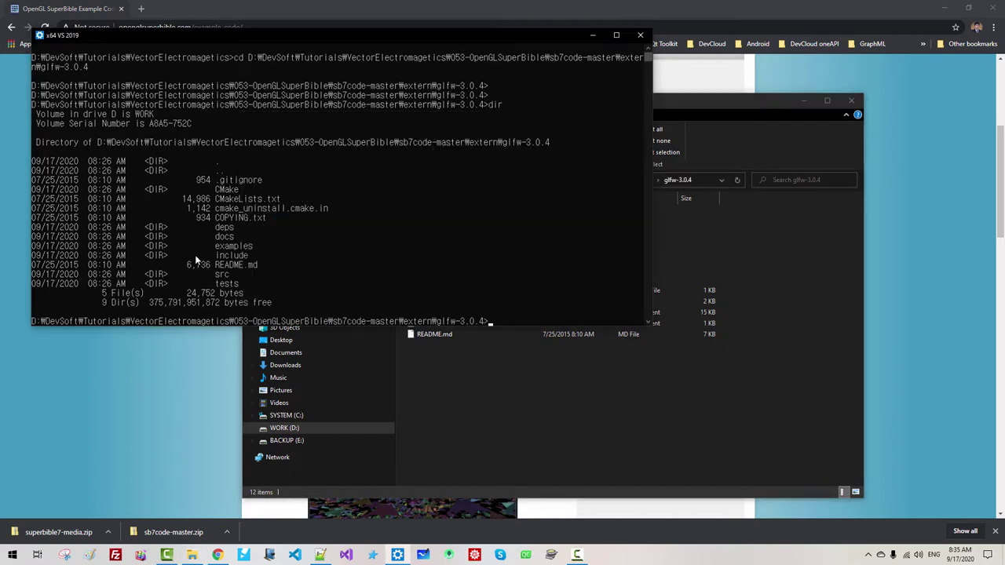
pyautogui.write('cmake CMakeLists.txt')
pyautogui.press('Return')
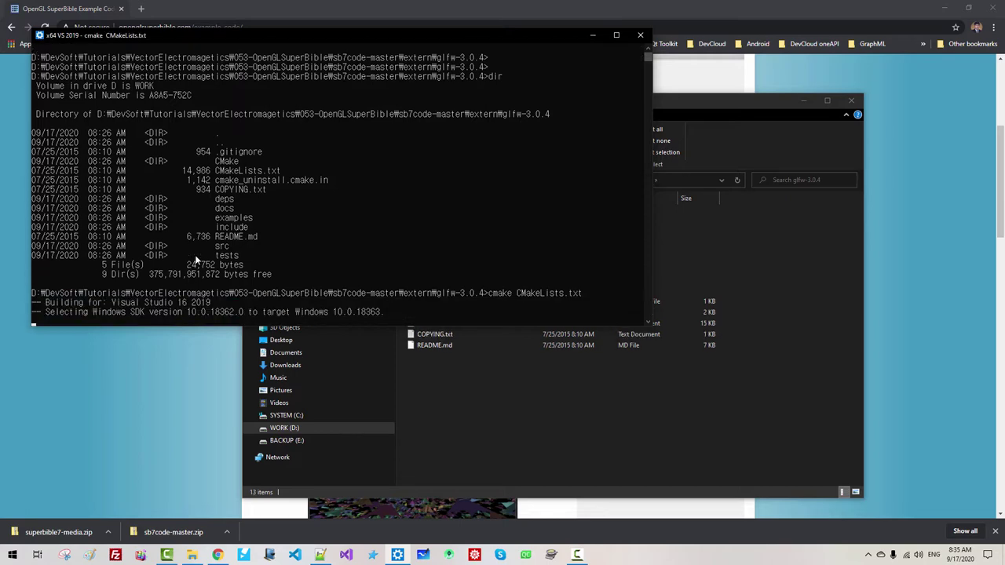
# - Return to the glfw-3.0.4 folder in File Explorer and copy its full path
pyautogui.click(768, 271)
pyautogui.scroll(-1, 502, 299)
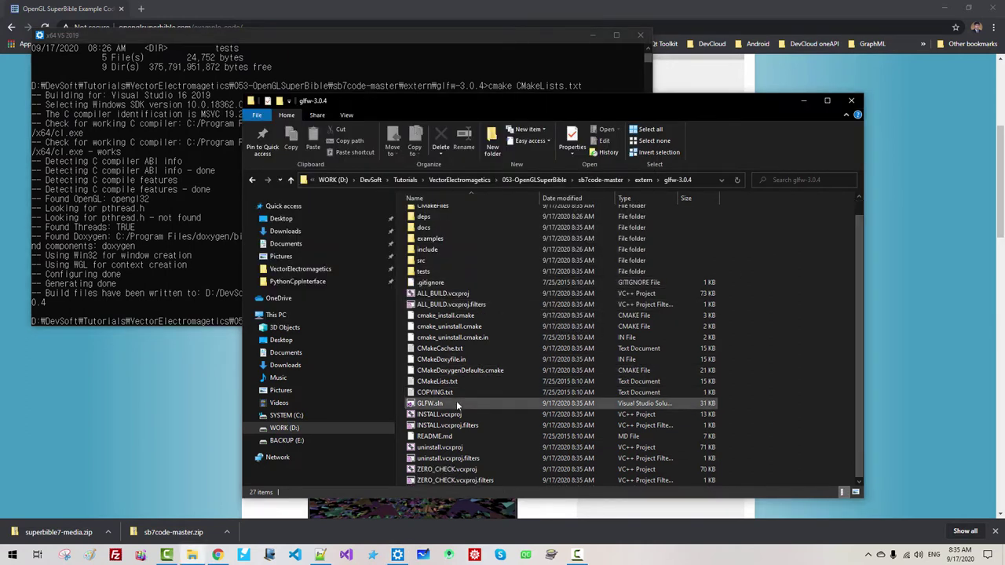
pyautogui.click(708, 180)
pyautogui.hotkey('ctrl', 'c')
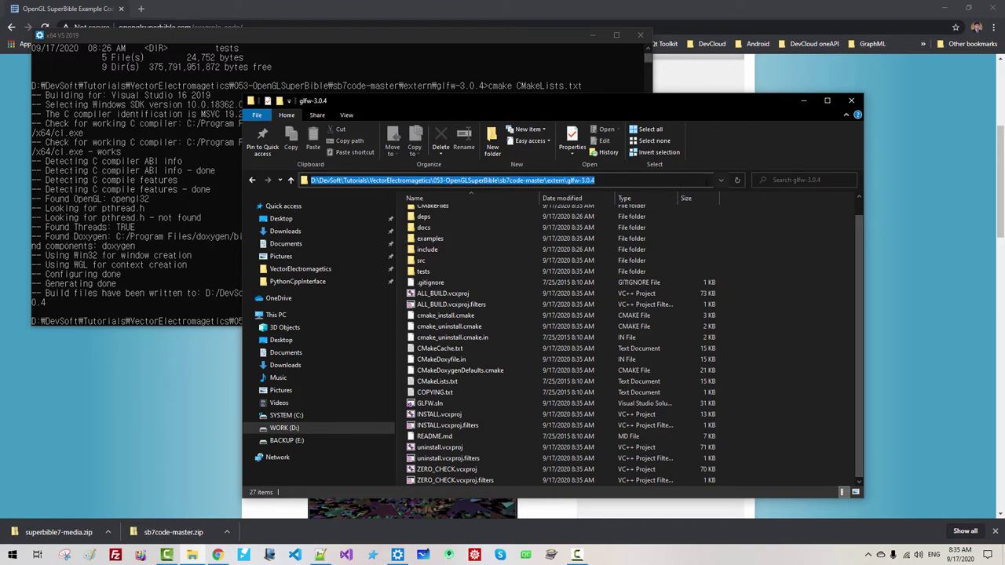
# - Start Visual Studio and open the GLFW.sln solution from the copied glfw-3.0.4 path
pyautogui.click(350, 555)
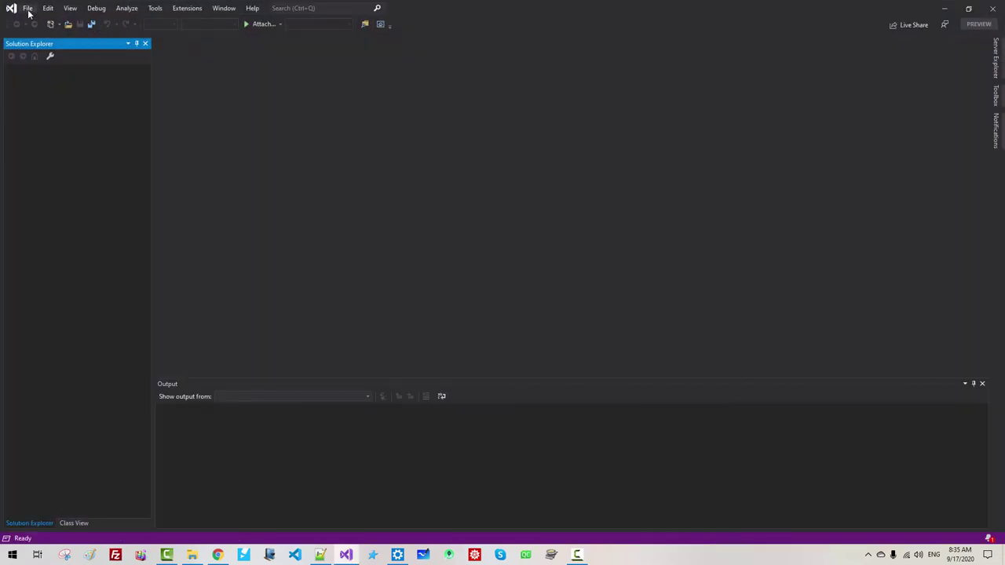
pyautogui.click(28, 9)
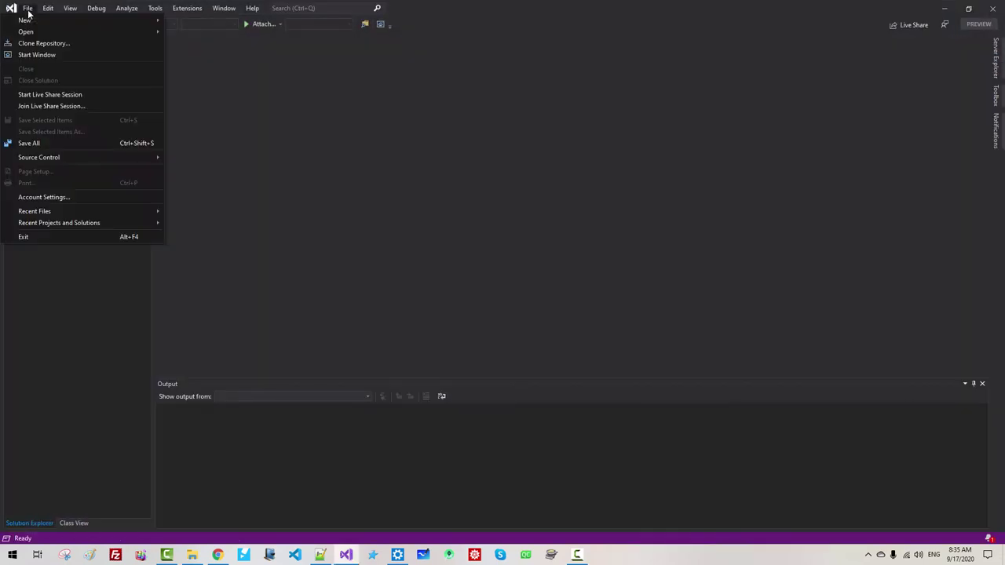
pyautogui.moveTo(25, 33)
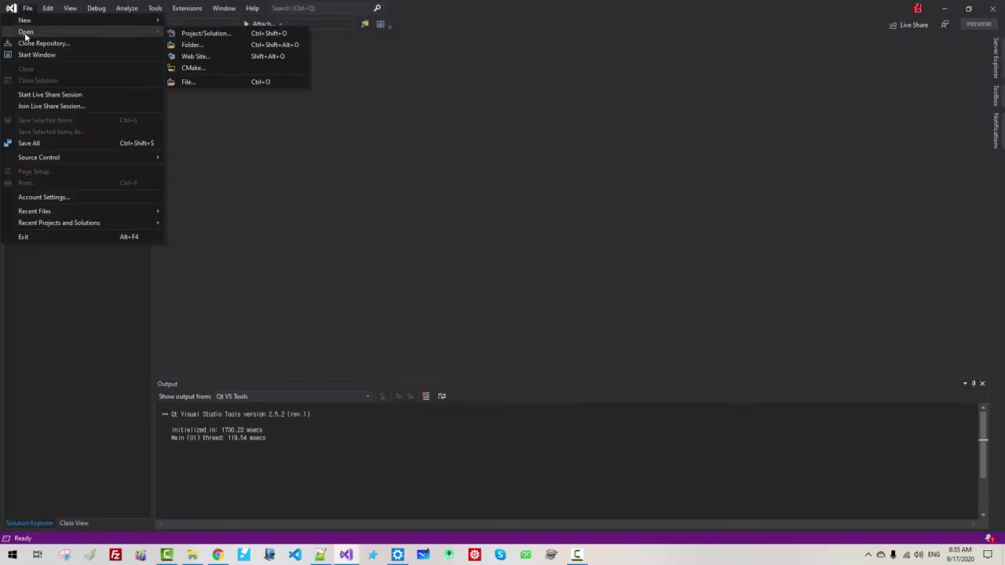
pyautogui.click(206, 33)
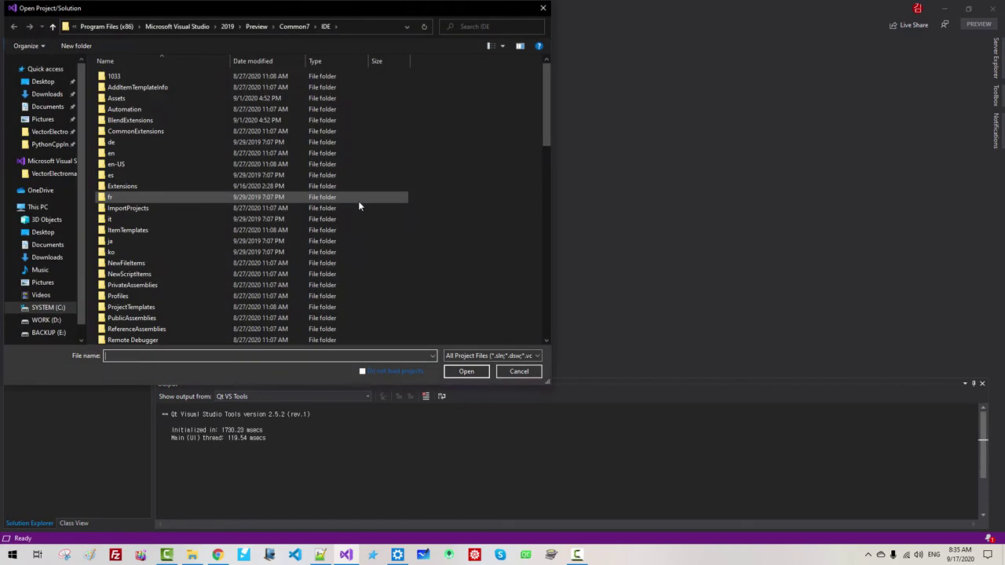
pyautogui.hotkey('ctrl', 'v')
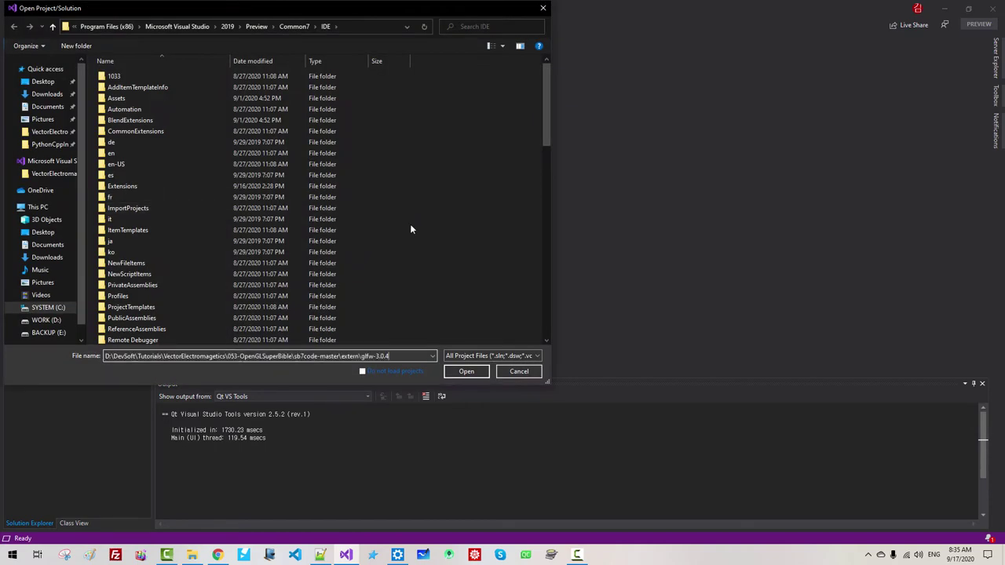
pyautogui.press('Return')
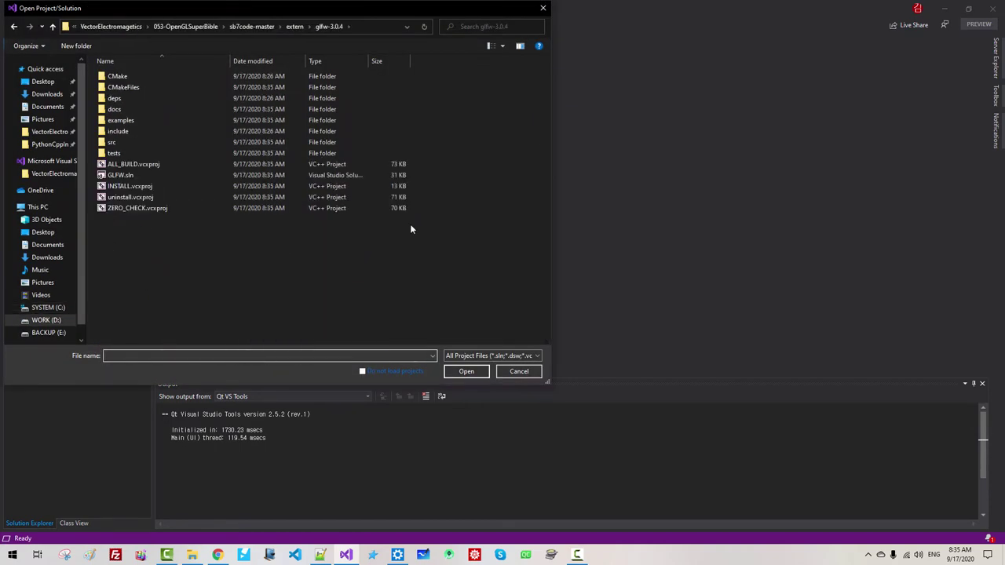
pyautogui.click(124, 182)
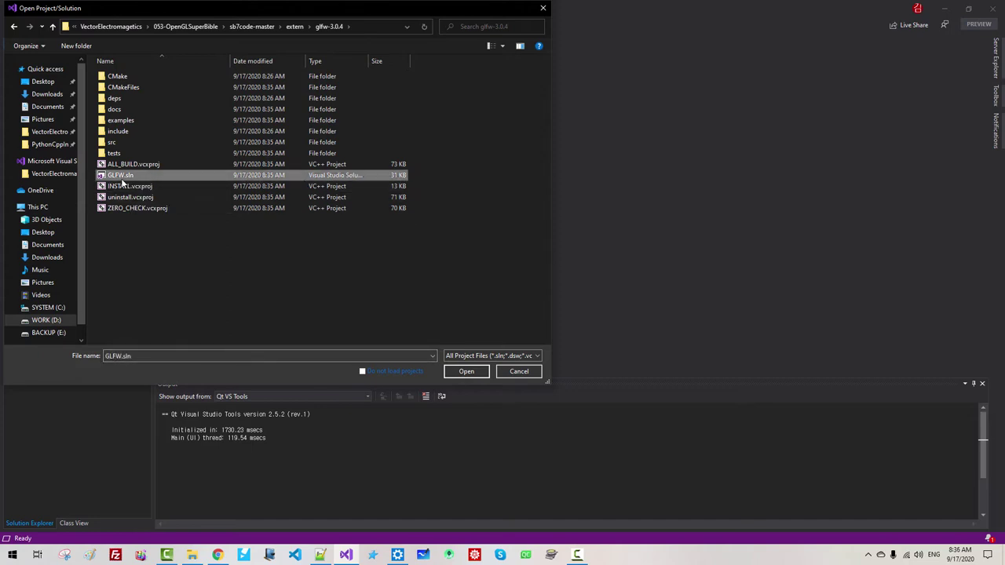
pyautogui.click(465, 373)
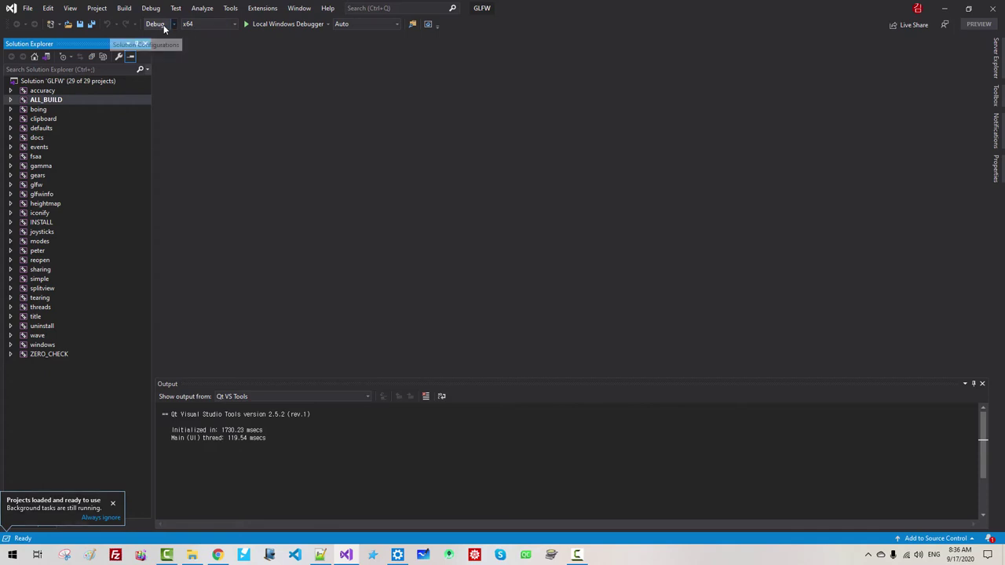
# - Build the whole GLFW solution in the Debug x64 configuration and check the build summary for failures
pyautogui.rightClick(66, 80)
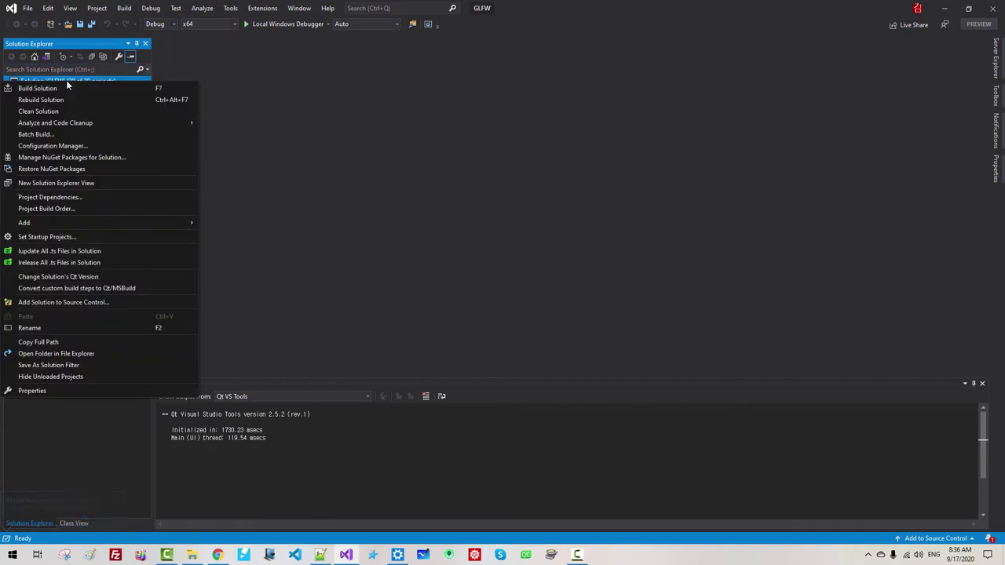
pyautogui.click(58, 89)
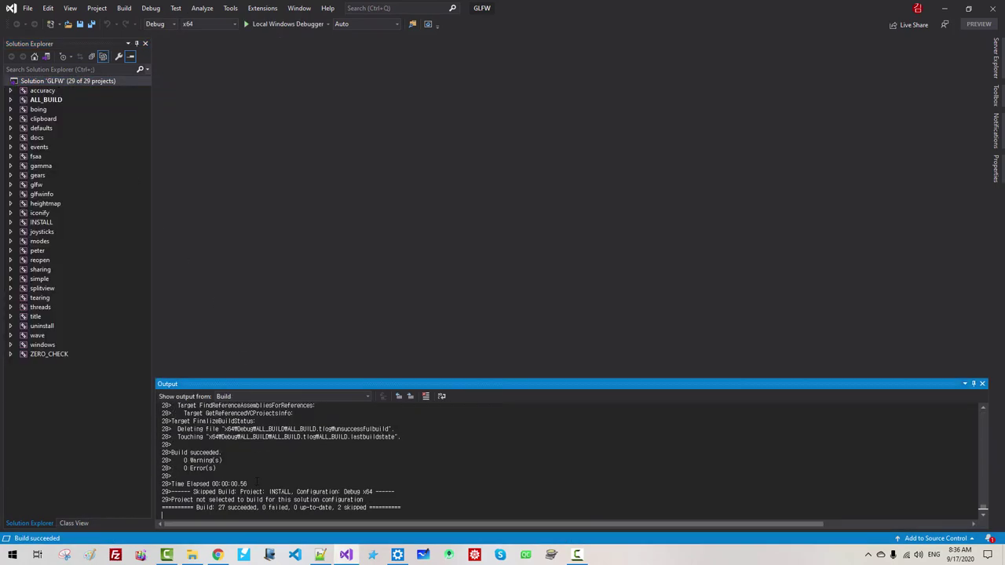
pyautogui.doubleClick(221, 508)
pyautogui.moveTo(227, 507); pyautogui.dragTo(279, 507)
# - Switch the solution configuration to Release and rebuild the whole GLFW solution for x64
pyautogui.click(174, 26)
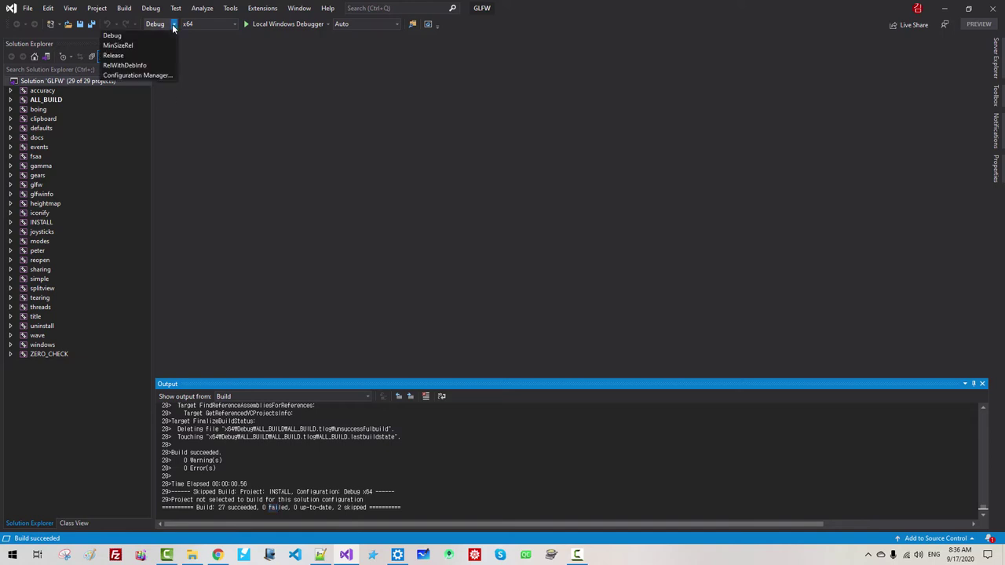
pyautogui.click(150, 56)
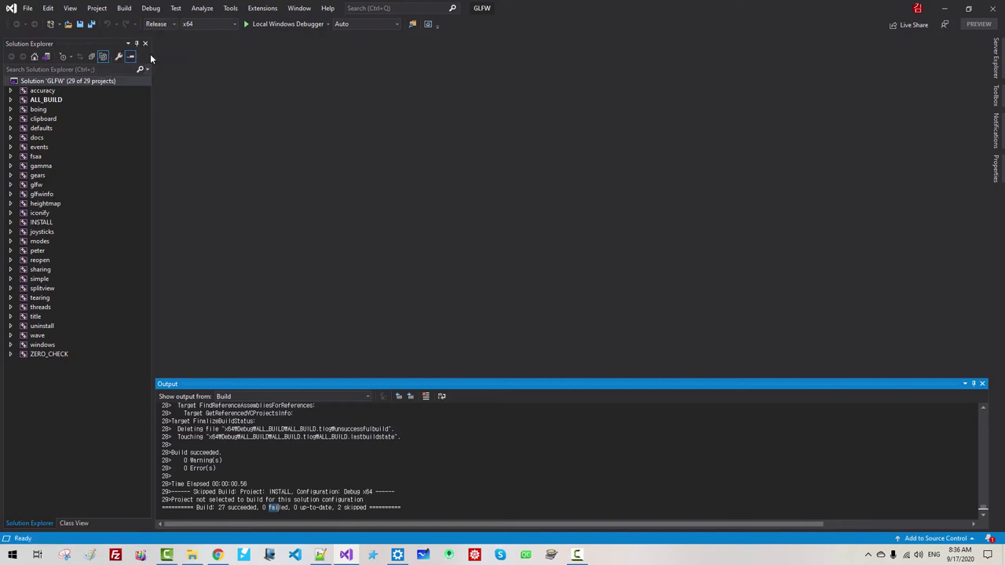
pyautogui.rightClick(45, 83)
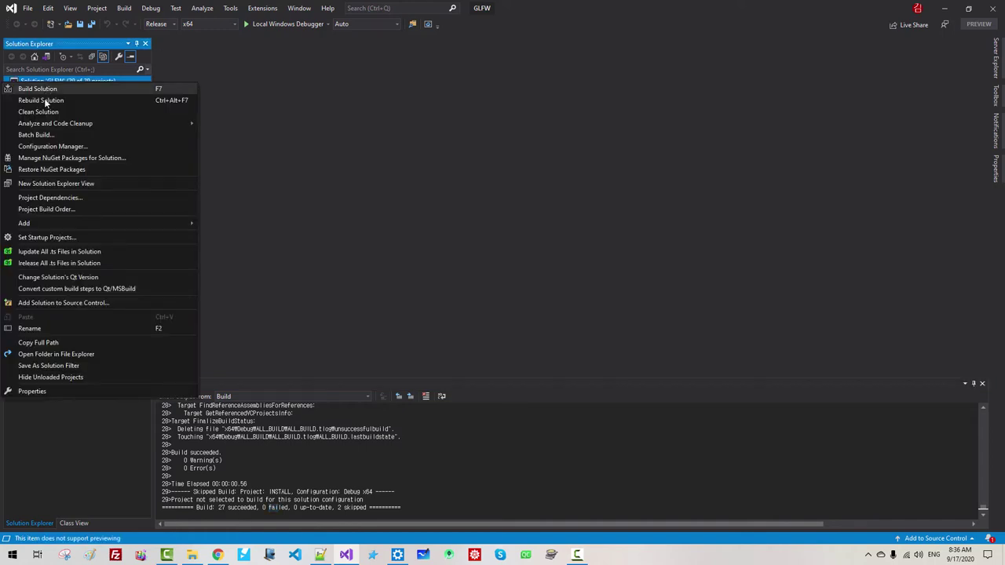
pyautogui.click(43, 101)
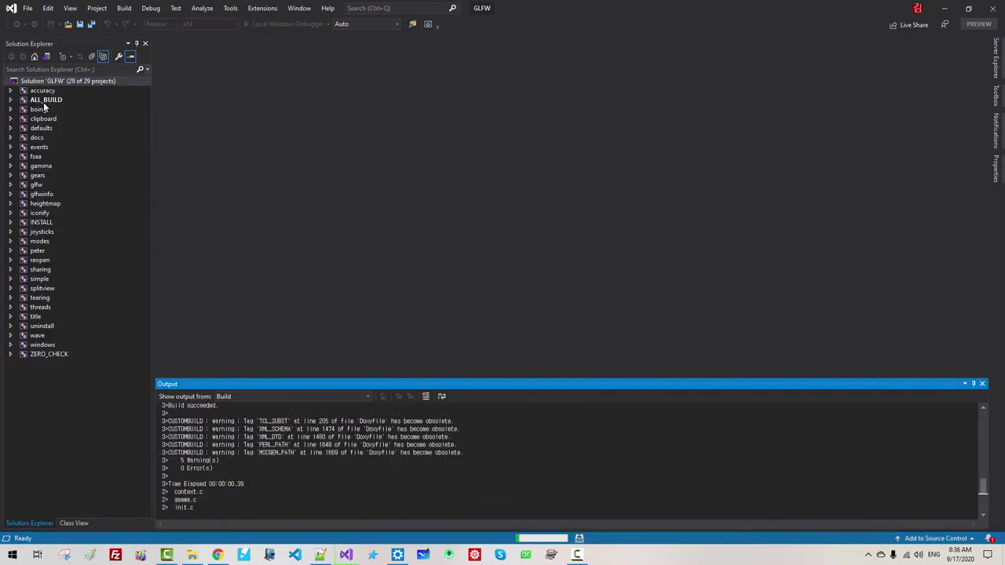
# - Close the GLFW solution and exit Visual Studio
pyautogui.click(28, 8)
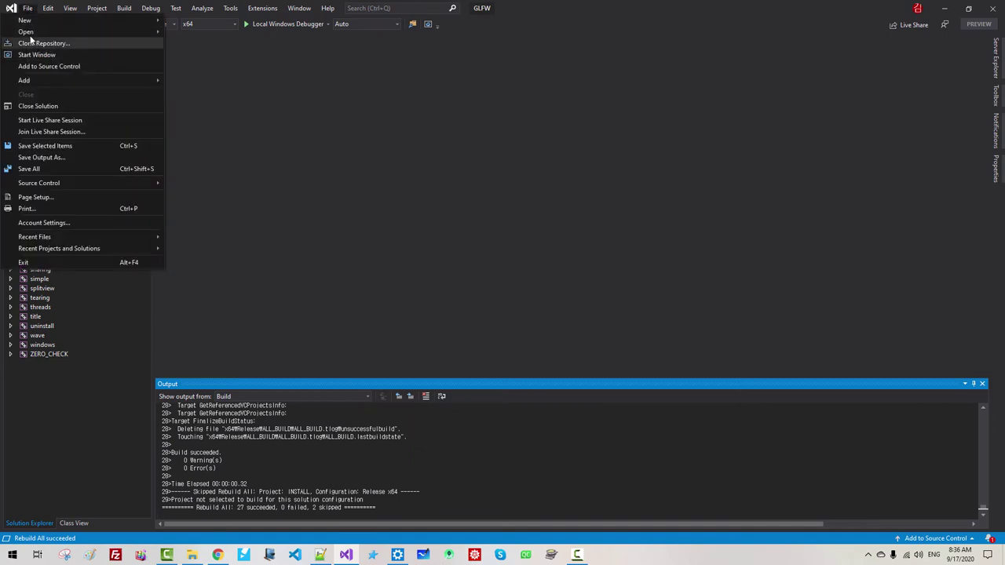
pyautogui.click(39, 105)
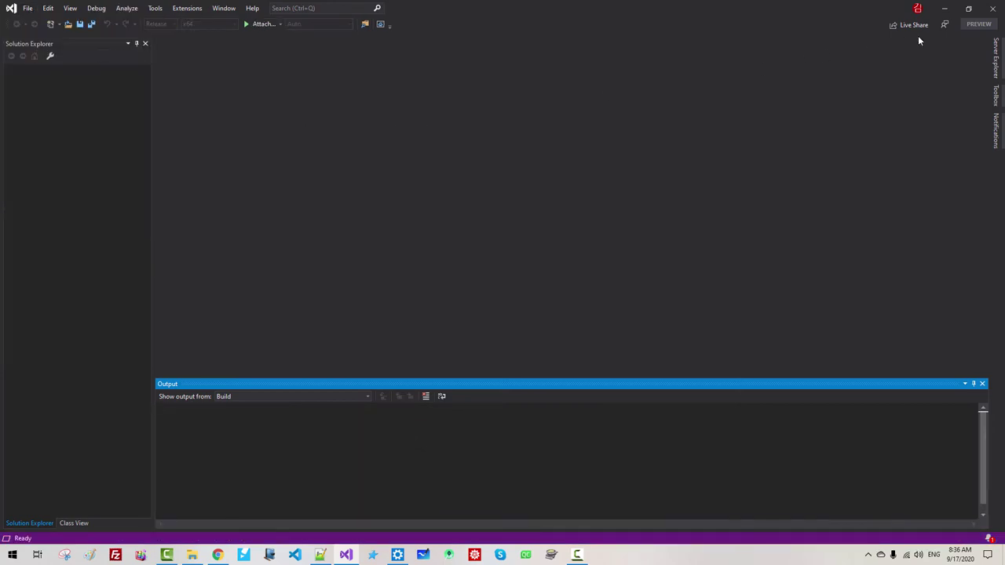
pyautogui.click(995, 11)
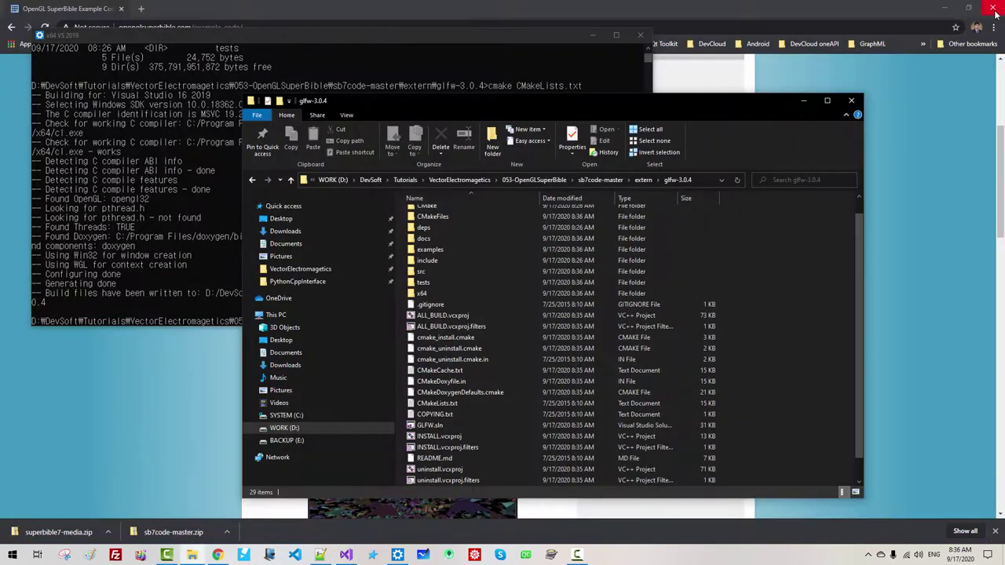
# - Open the src\Debug folder inside glfw-3.0.4 and rename glfw3.lib to glfw3_d.lib
pyautogui.click(703, 179)
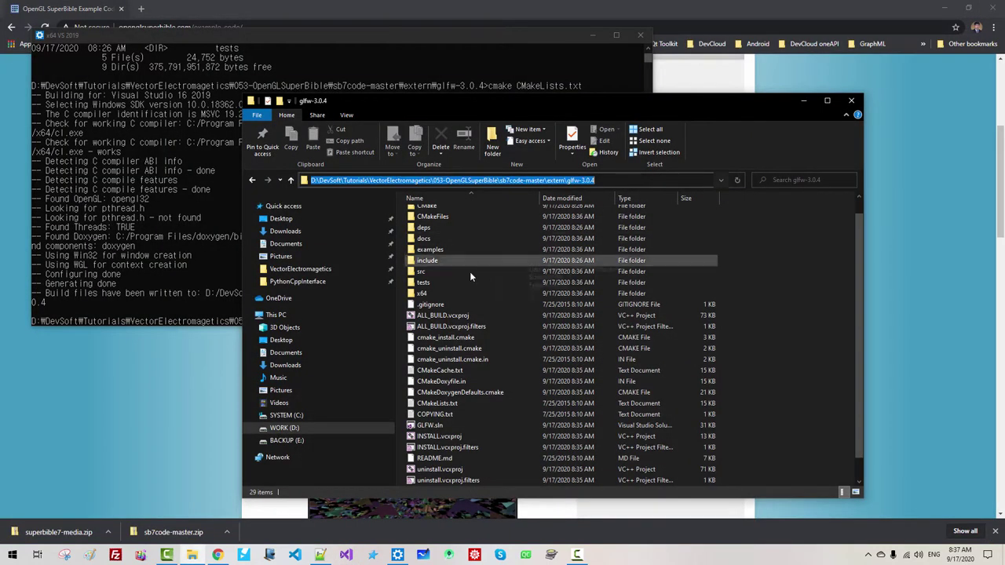
pyautogui.click(438, 273)
pyautogui.doubleClick(438, 274)
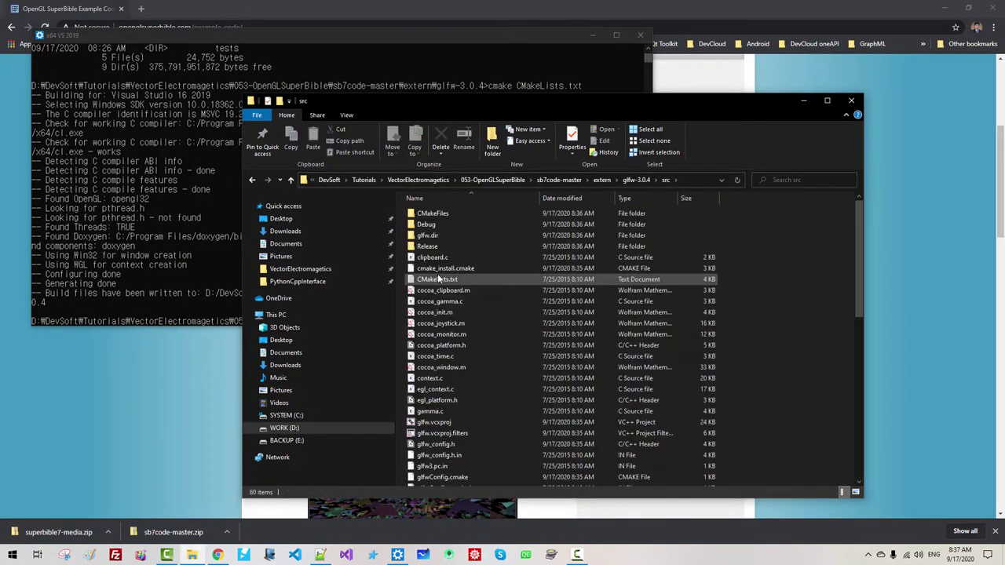
pyautogui.click(441, 226)
pyautogui.doubleClick(440, 225)
pyautogui.rightClick(433, 213)
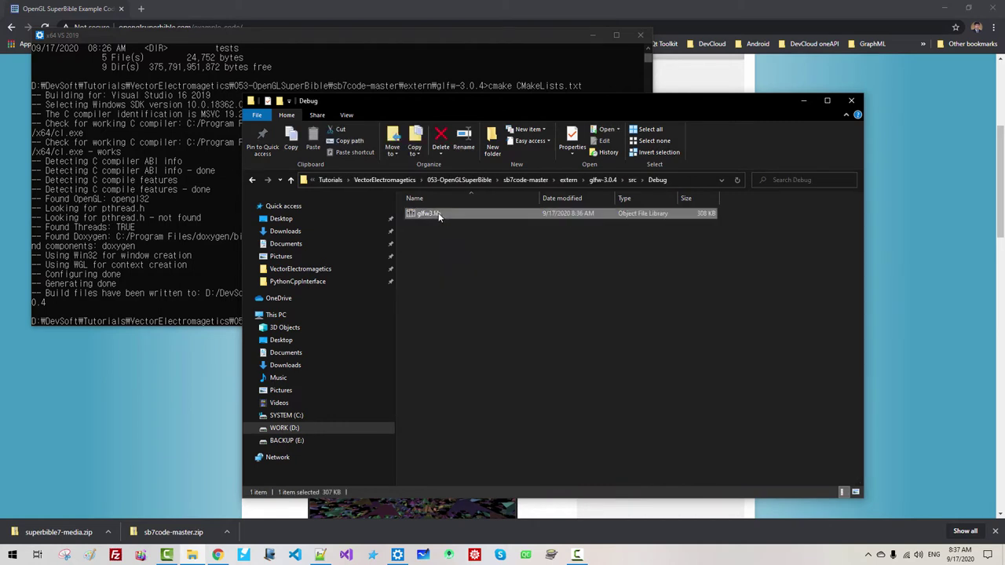
pyautogui.click(349, 392)
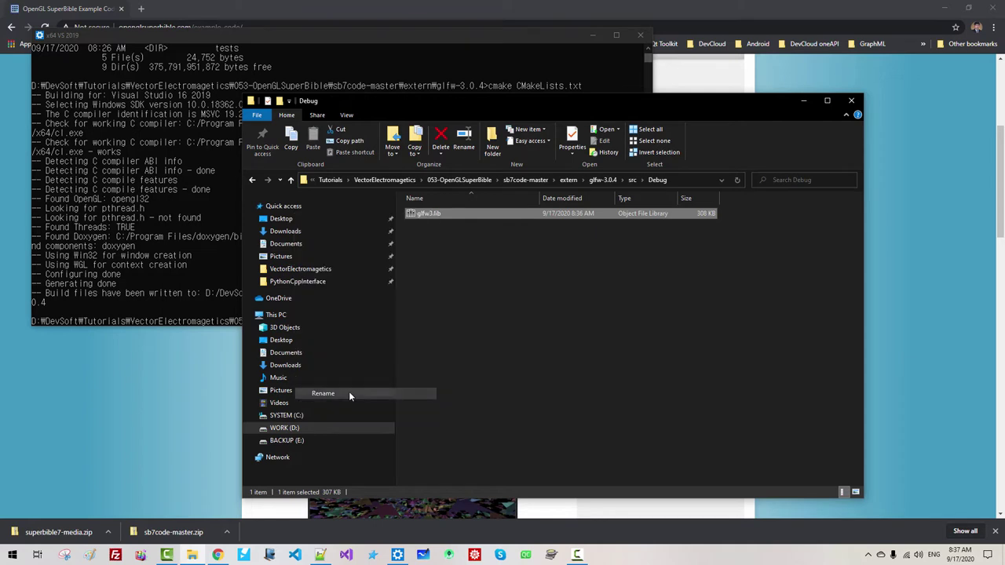
pyautogui.press('Right')
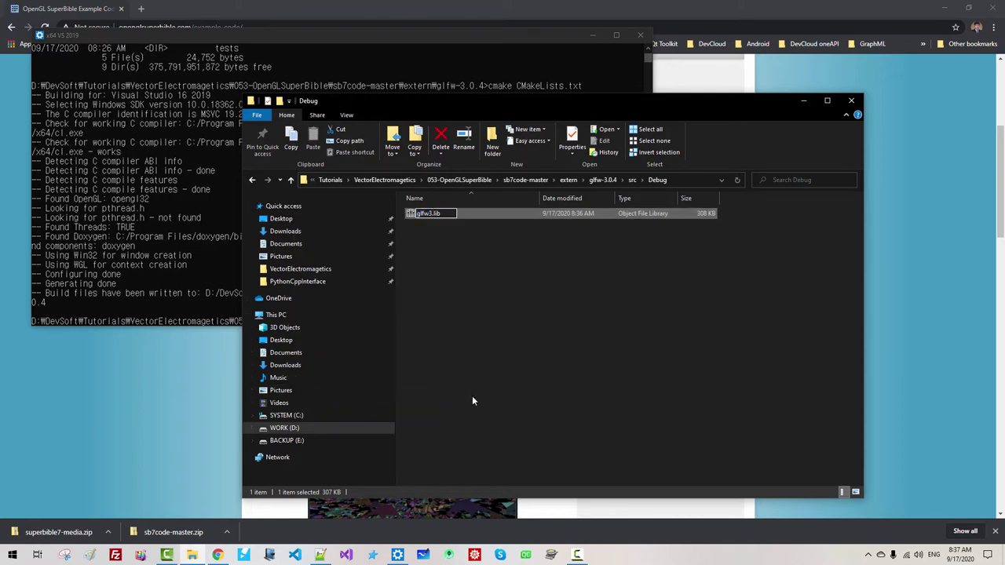
pyautogui.write('_d')
pyautogui.press('Return')
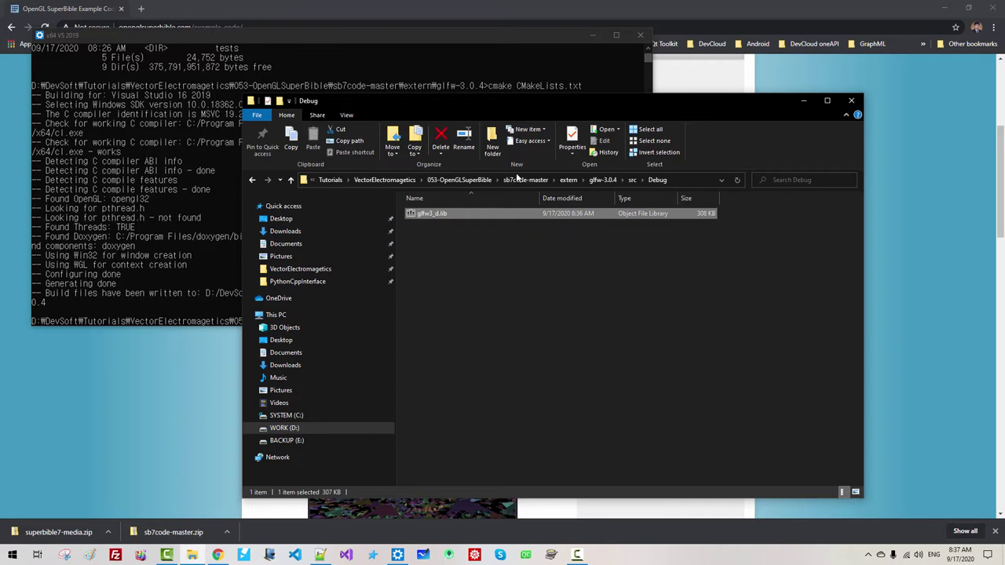
# - Copy glfw3_d.lib from src\Debug into the sb7code-master\lib folder and delete the !DO NOT DELETE THIS DIRECTORY placeholder file there
pyautogui.rightClick(429, 212)
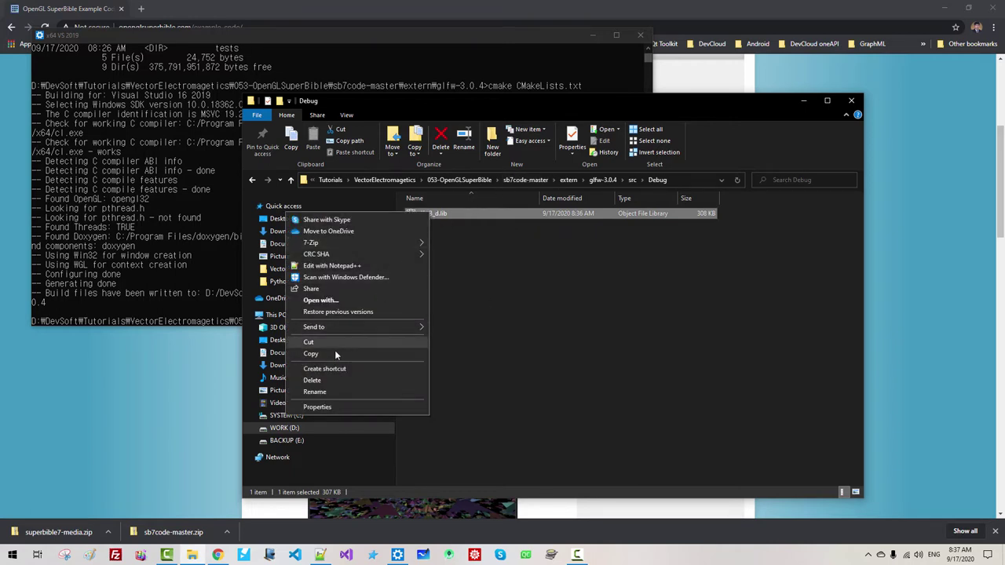
pyautogui.click(334, 352)
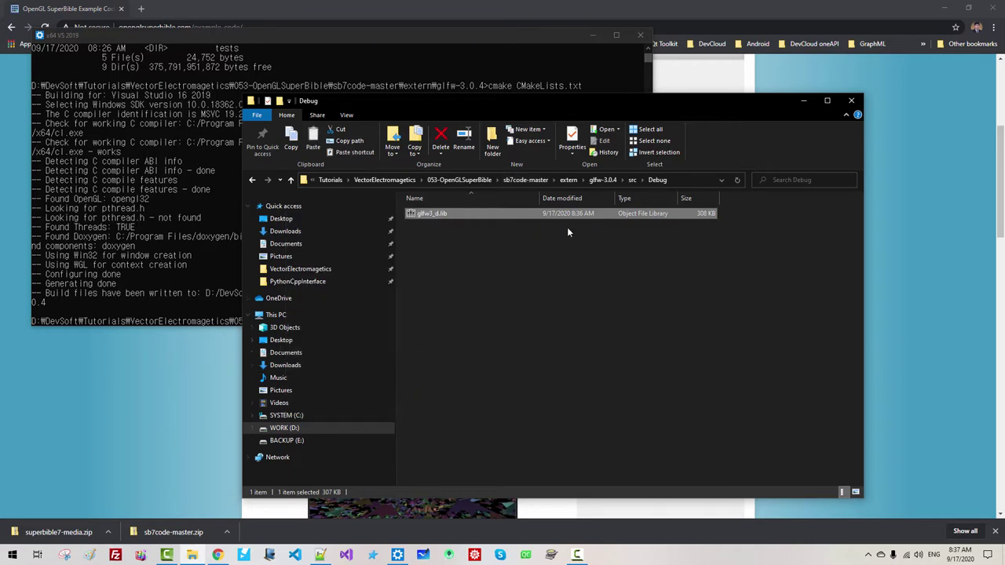
pyautogui.click(529, 179)
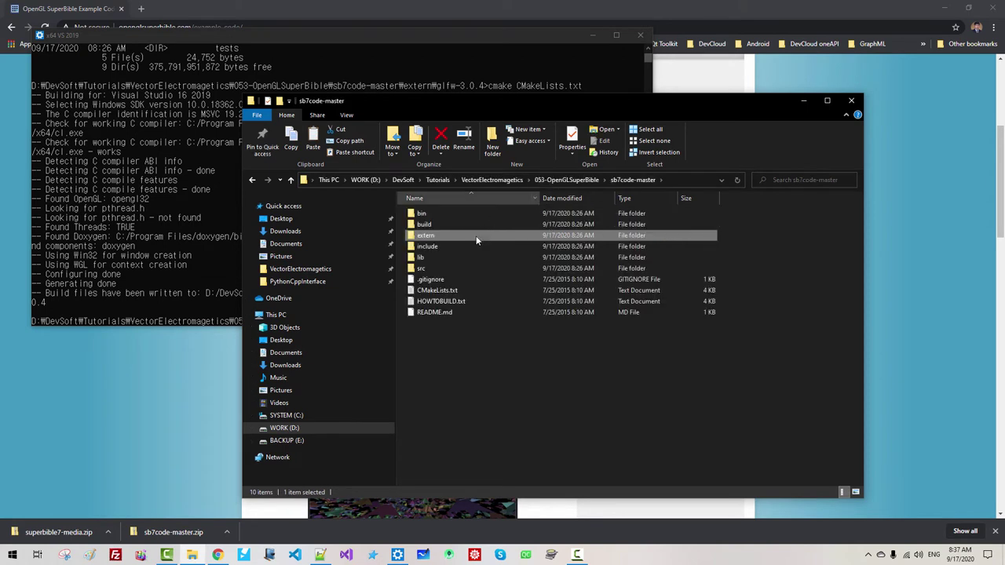
pyautogui.click(456, 257)
pyautogui.doubleClick(456, 257)
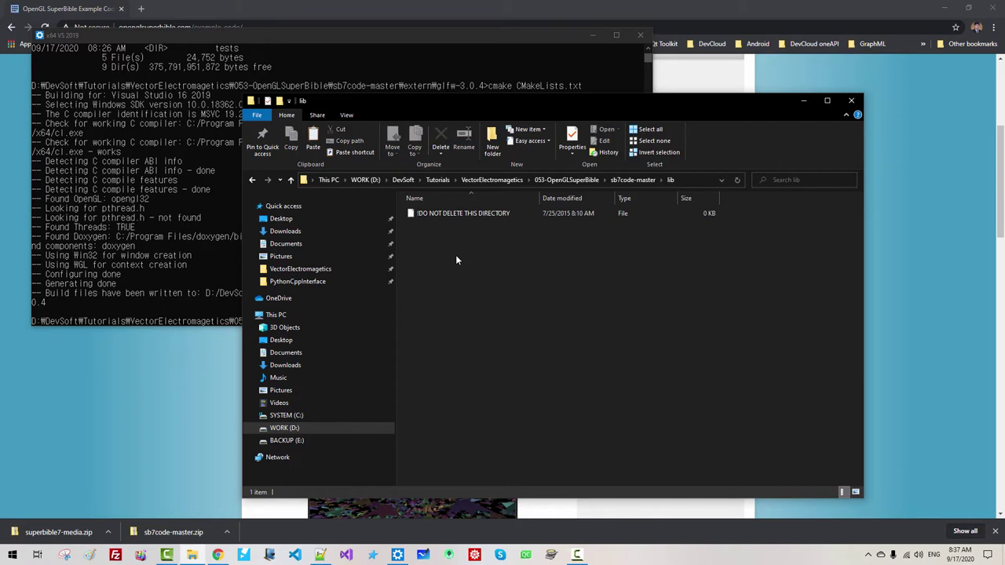
pyautogui.rightClick(455, 257)
pyautogui.click(398, 327)
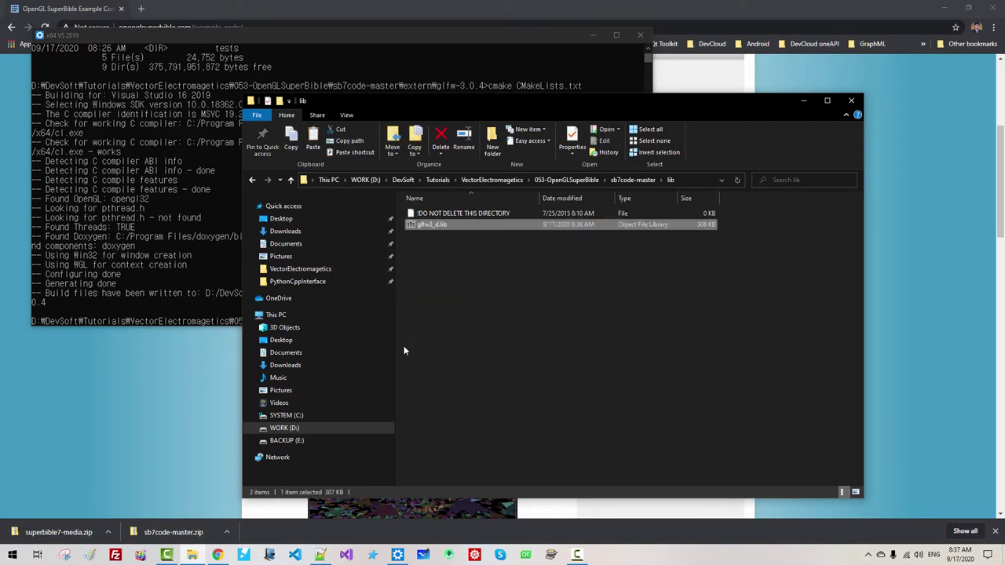
pyautogui.click(483, 213)
pyautogui.press('Delete')
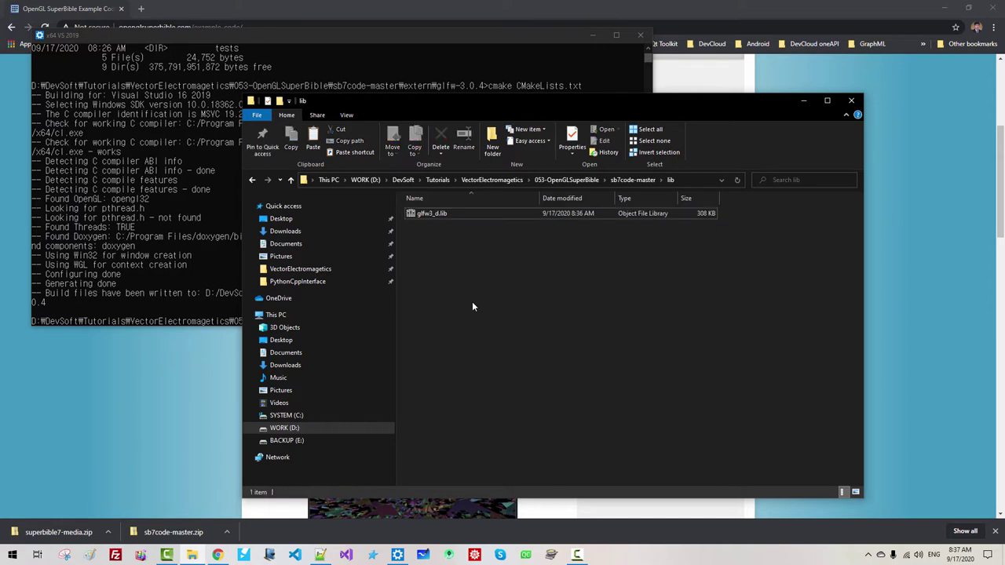
# - Copy glfw3.lib from extern\glfw-3.0.4\src\Release into the sb7code-master\lib folder
pyautogui.click(571, 181)
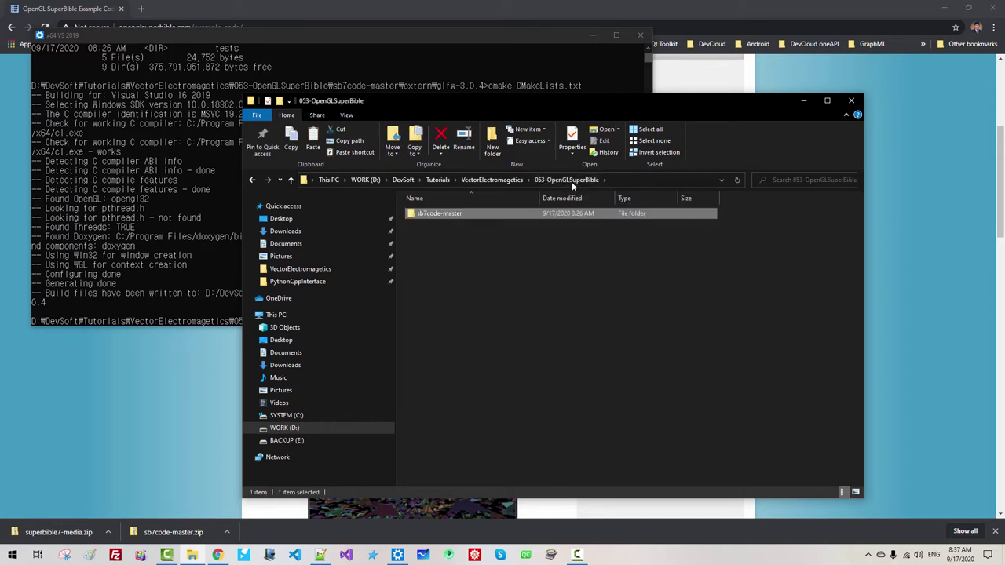
pyautogui.doubleClick(468, 219)
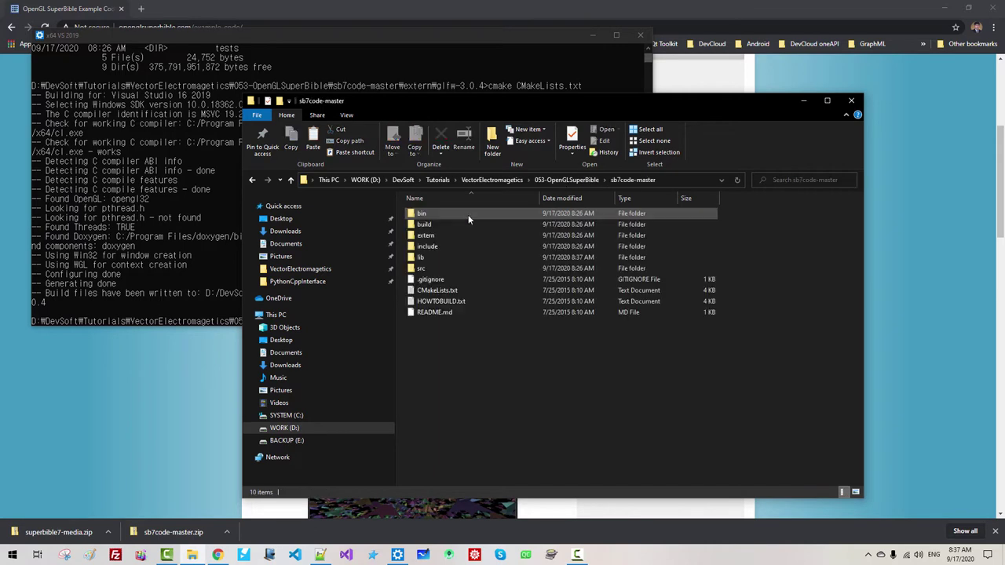
pyautogui.doubleClick(452, 236)
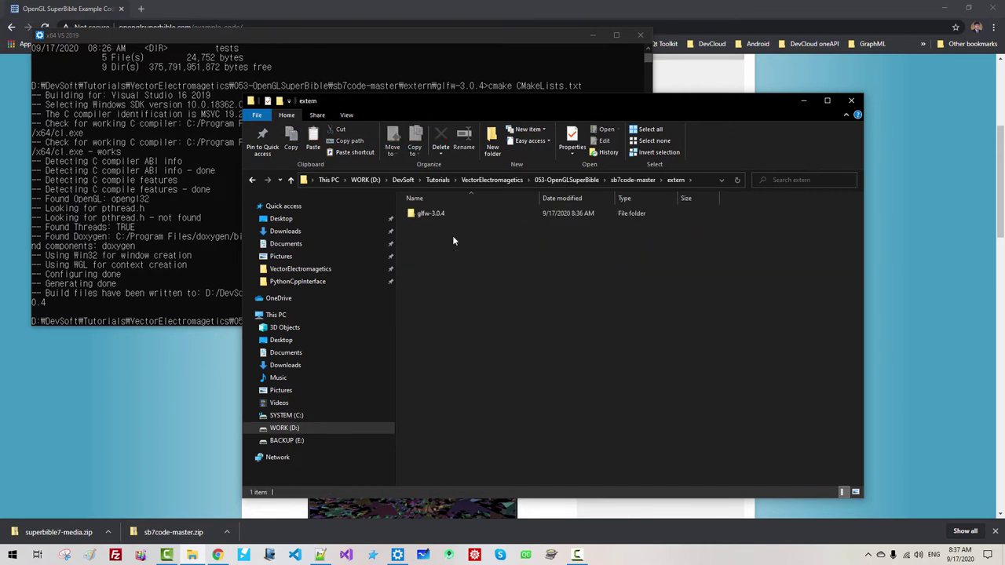
pyautogui.doubleClick(440, 214)
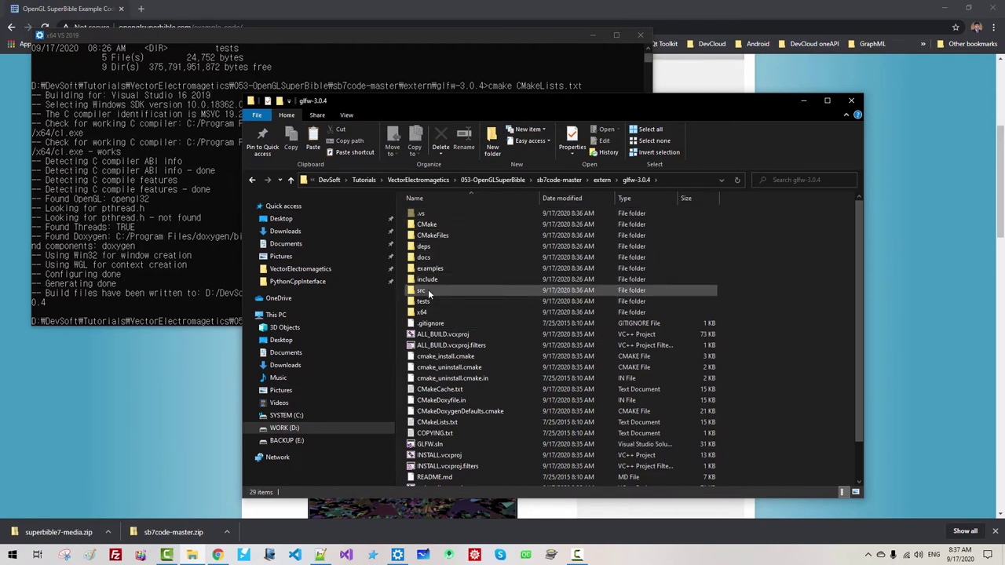
pyautogui.doubleClick(428, 289)
pyautogui.doubleClick(437, 245)
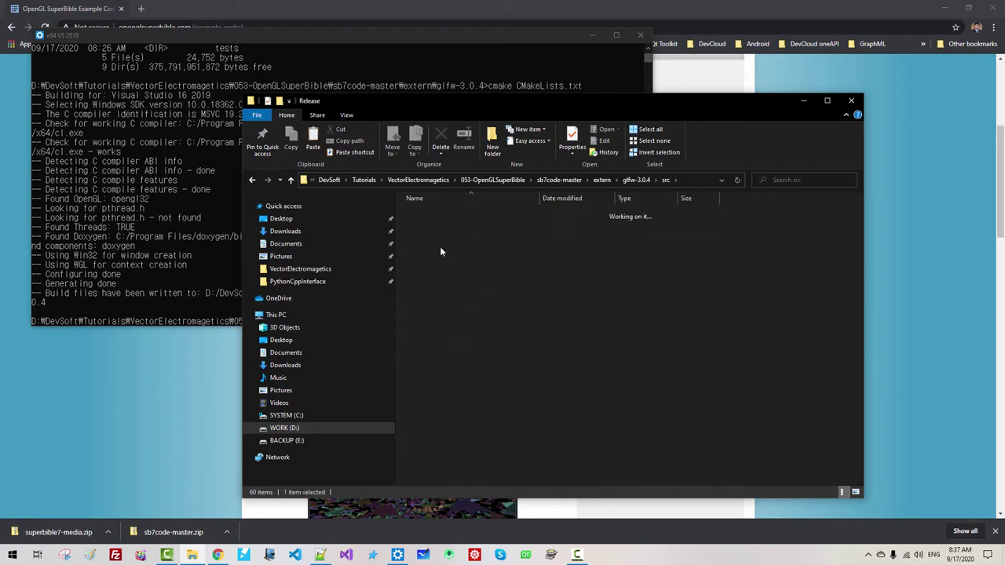
pyautogui.rightClick(433, 213)
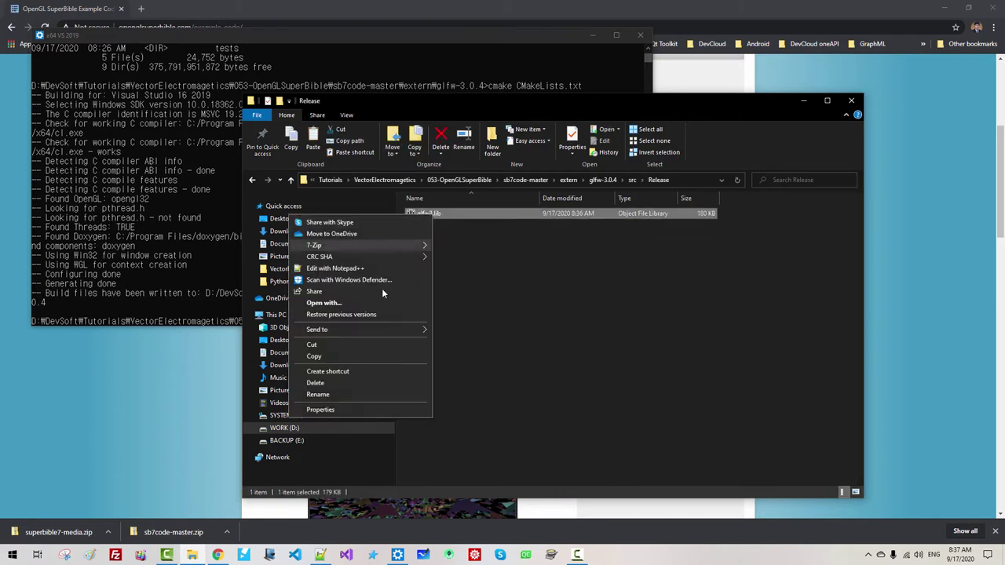
pyautogui.click(333, 354)
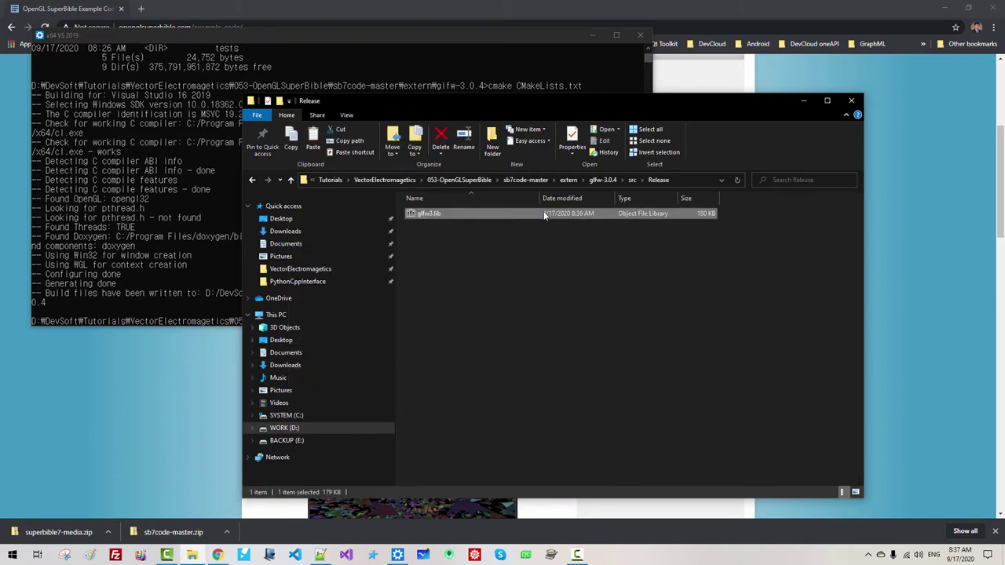
pyautogui.click(526, 180)
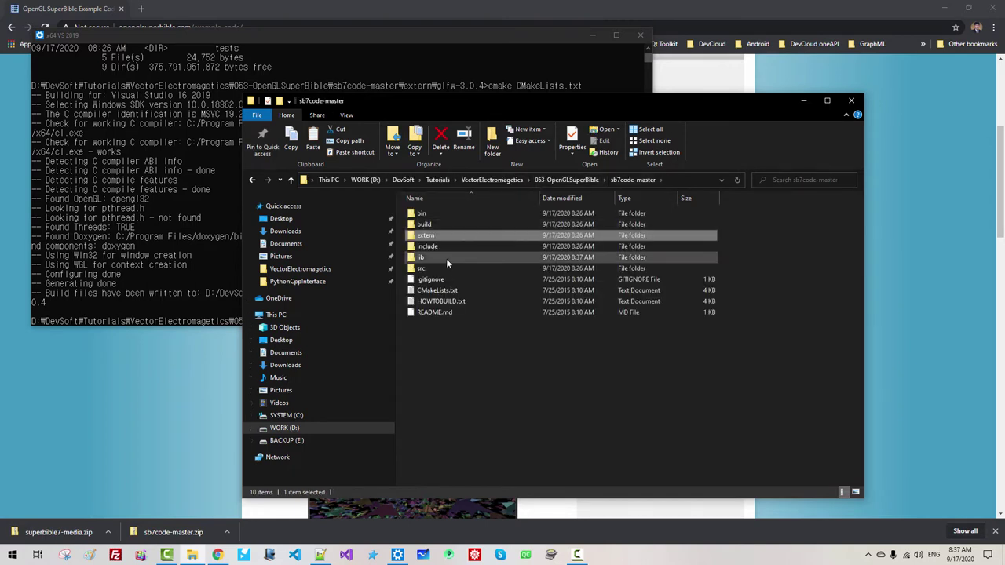
pyautogui.doubleClick(446, 258)
pyautogui.rightClick(507, 250)
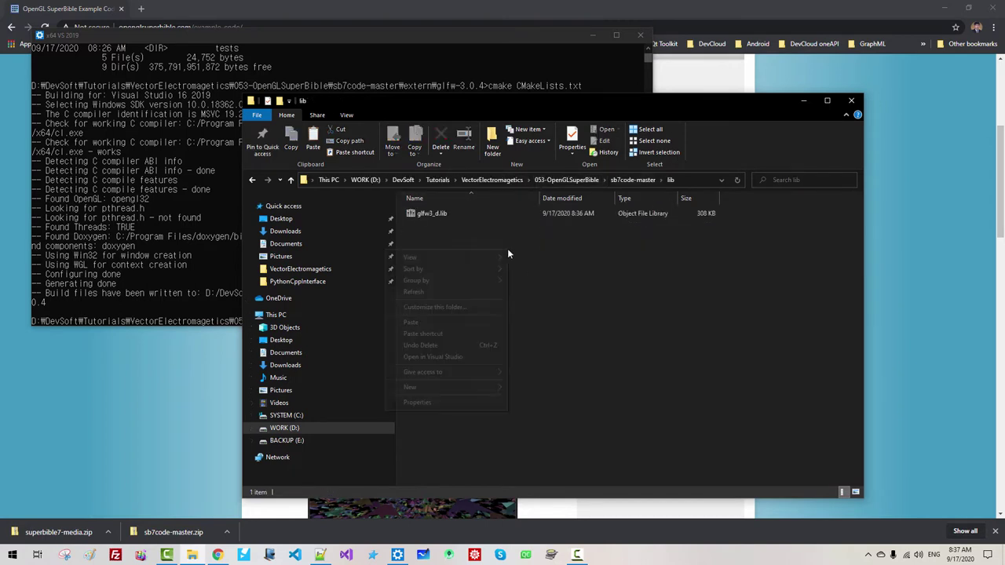
pyautogui.click(462, 322)
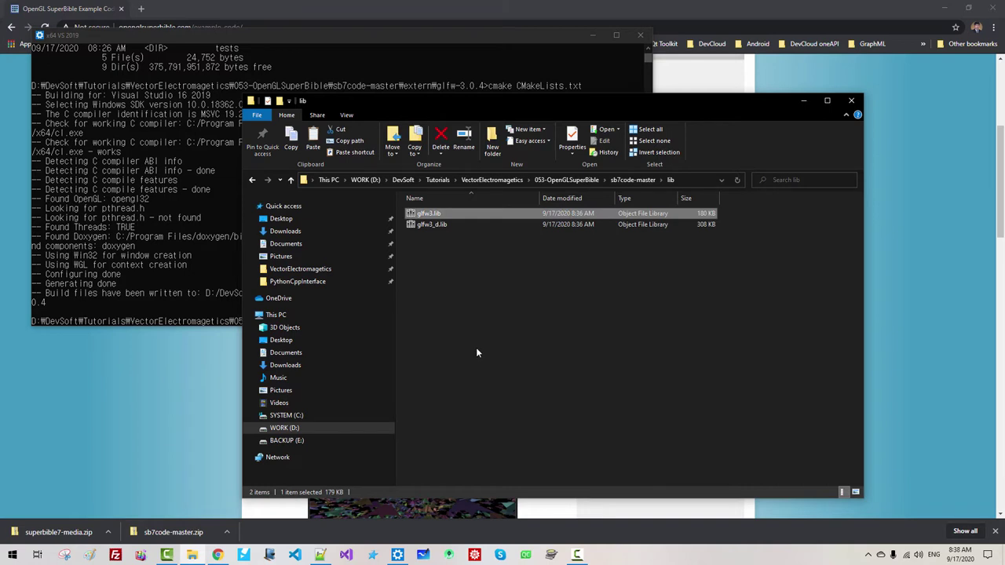
# - Expand the folder tree down to extern\glfw-3.0.4\src and check the library files in its Release and Debug folders
pyautogui.click(252, 429)
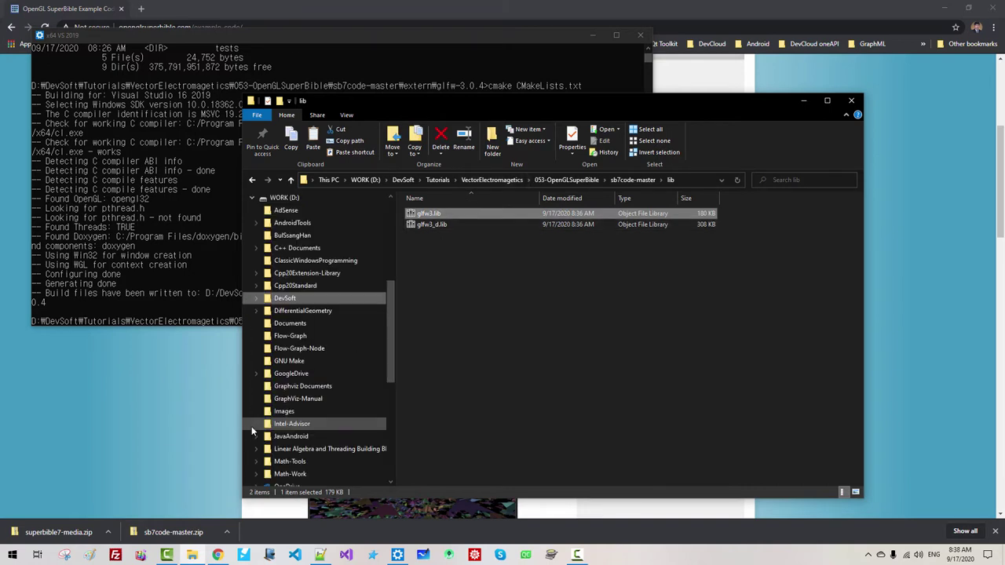
pyautogui.click(257, 299)
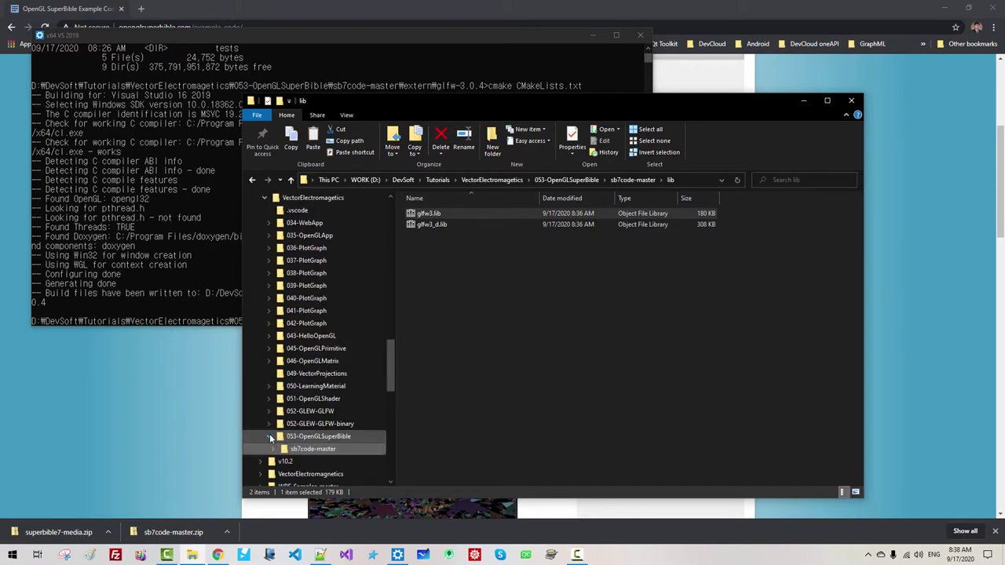
pyautogui.scroll(-1, 317, 431)
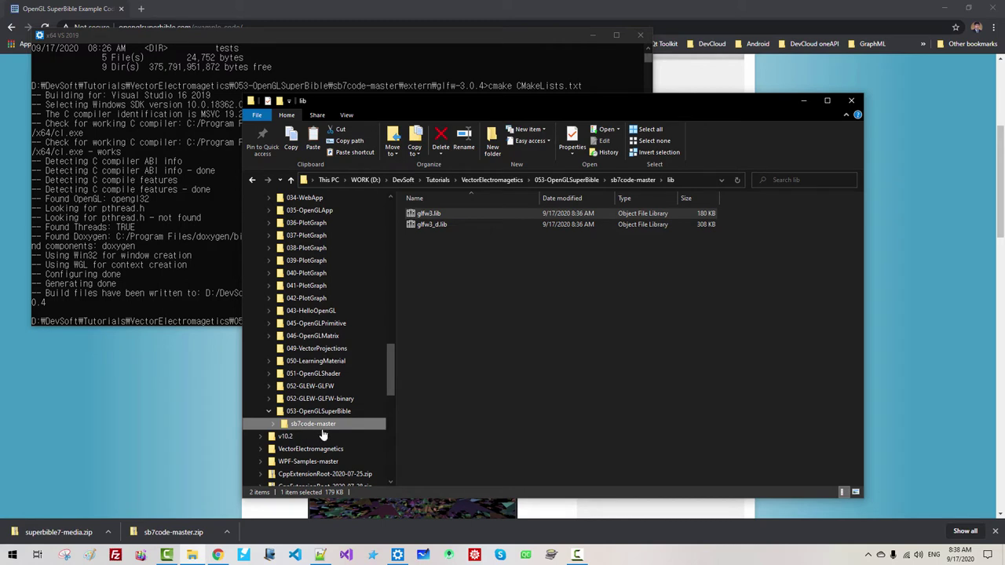
pyautogui.click(273, 424)
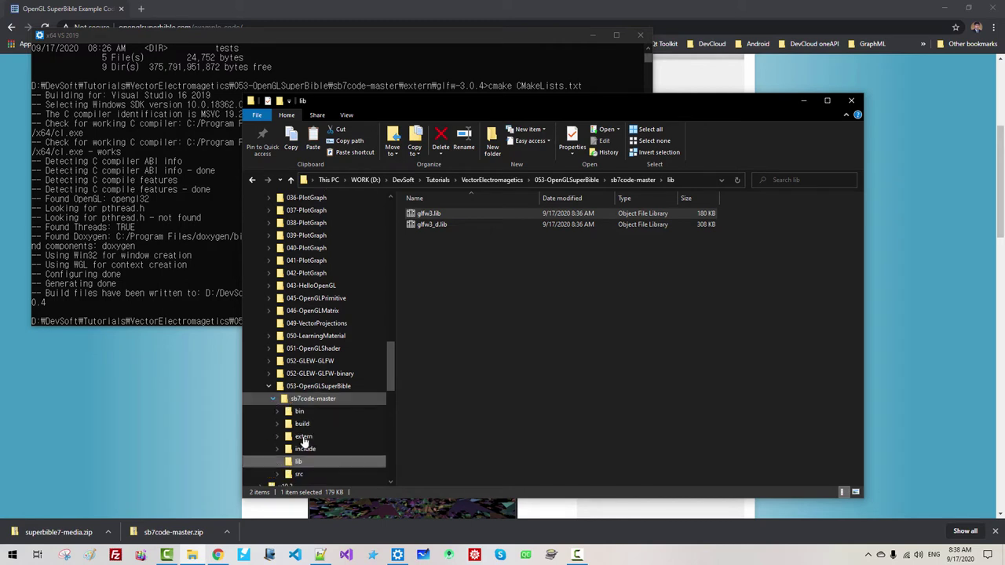
pyautogui.click(297, 438)
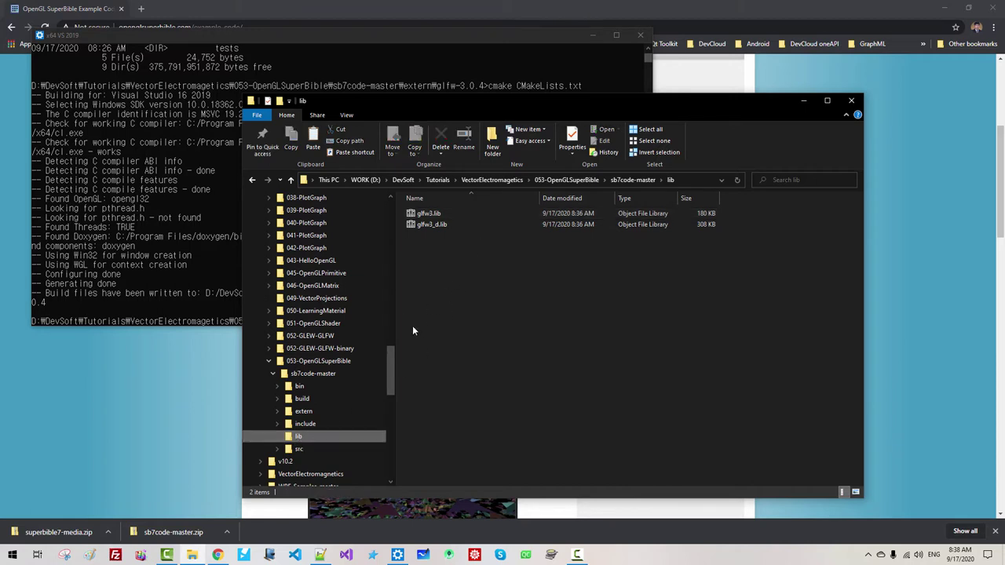
pyautogui.click(278, 411)
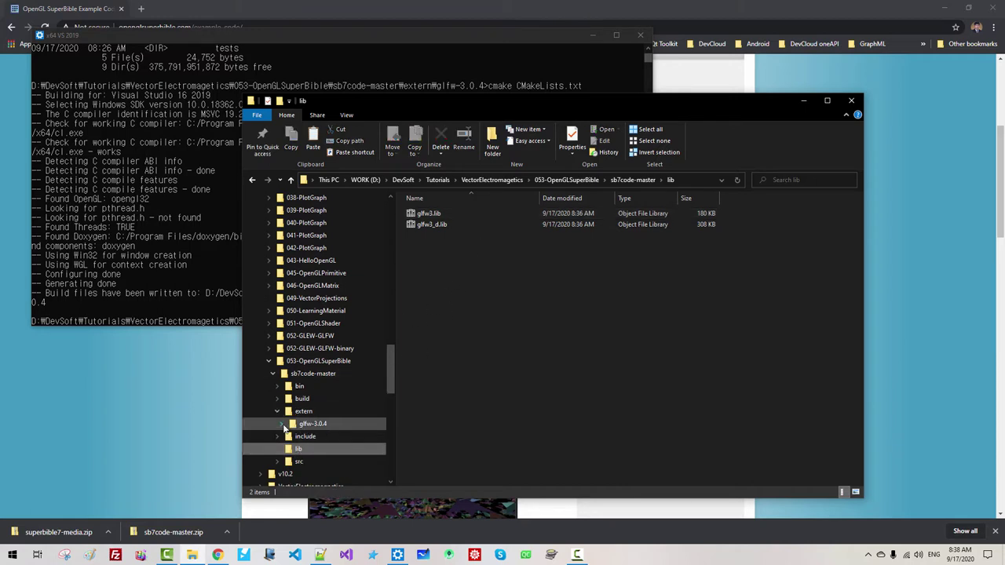
pyautogui.click(285, 426)
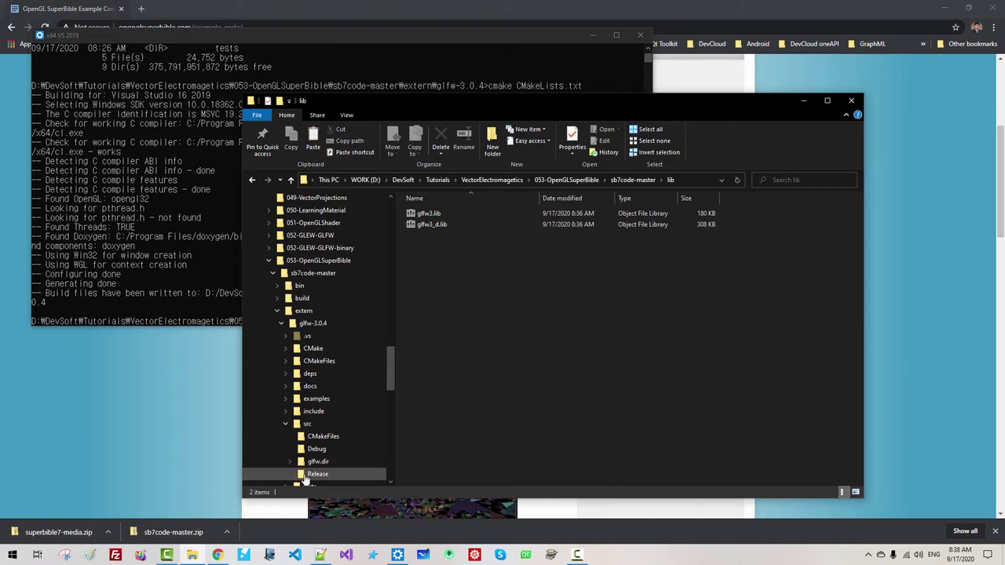
pyautogui.click(314, 474)
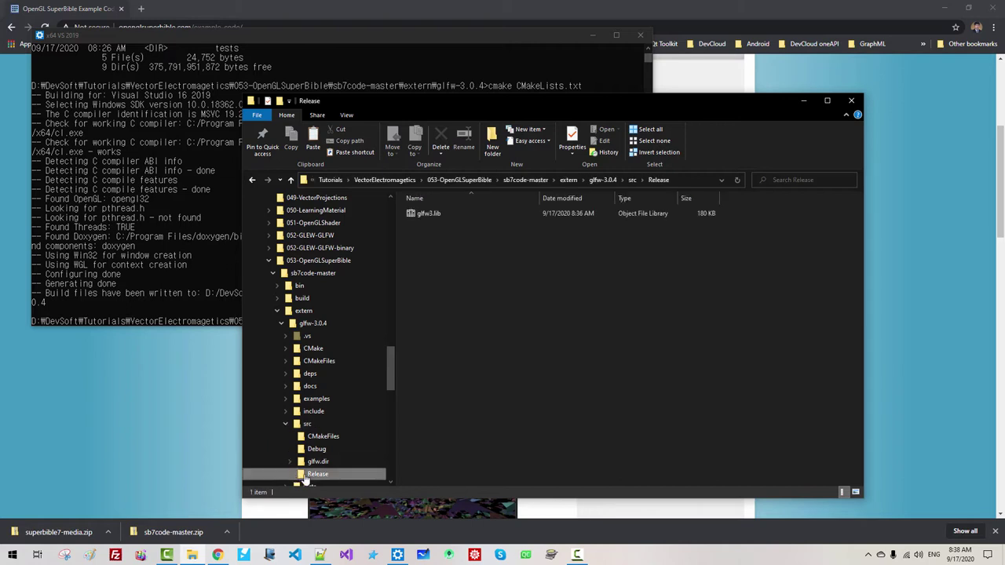
pyautogui.click(317, 454)
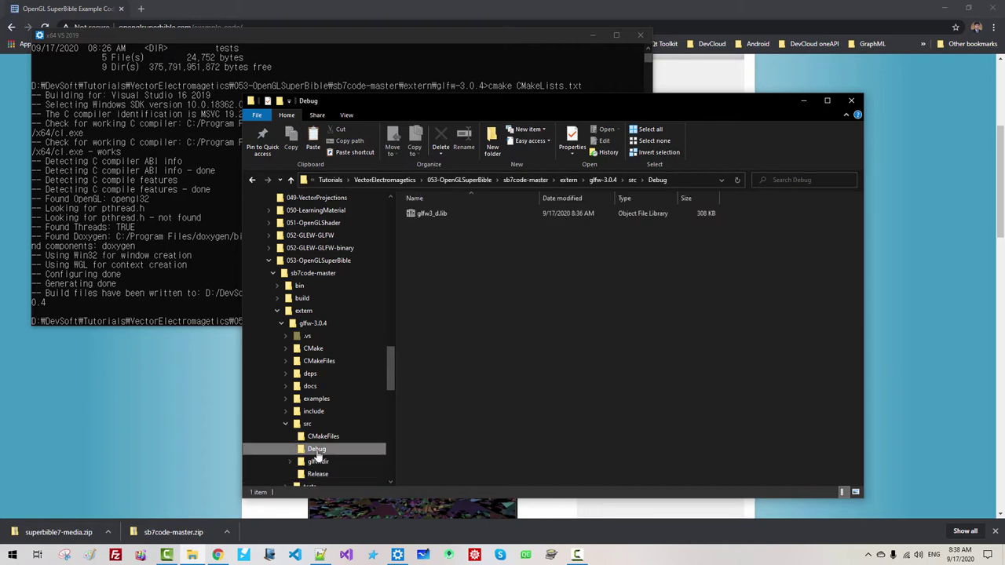
# - Close the File Explorer and command prompt windows, and copy the sb7code-master folder path from a new File Explorer window
pyautogui.click(852, 102)
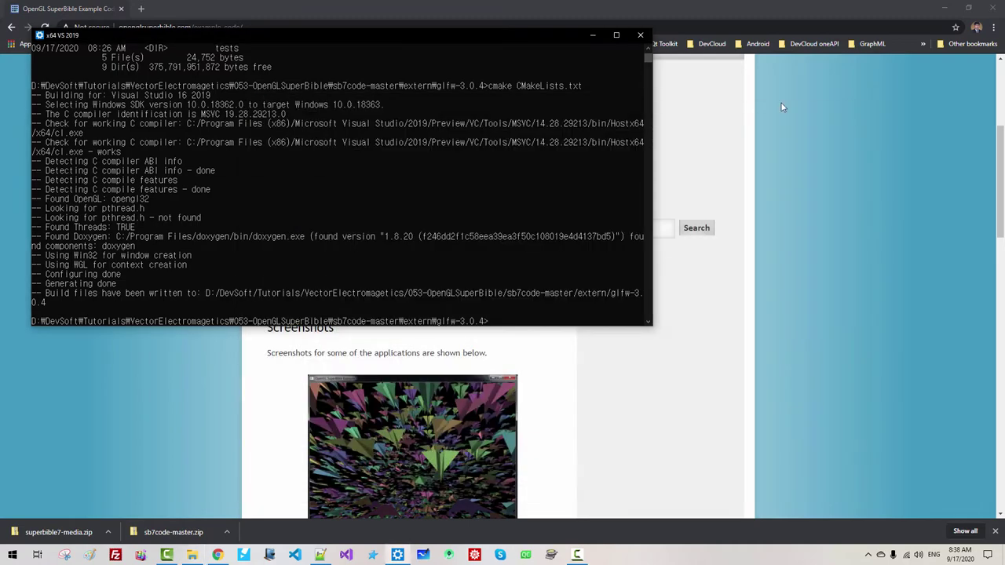
pyautogui.click(642, 37)
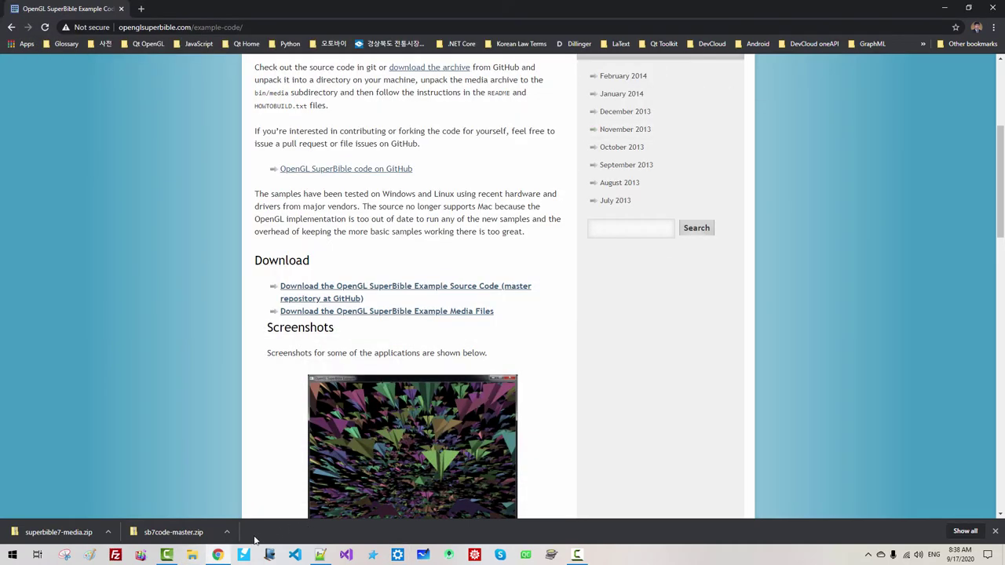
pyautogui.click(192, 555)
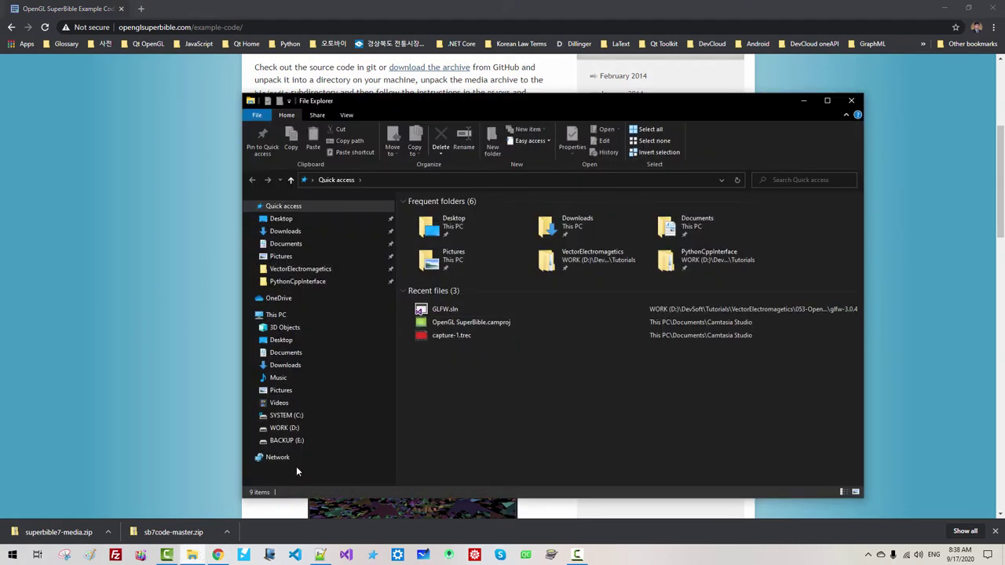
pyautogui.click(300, 269)
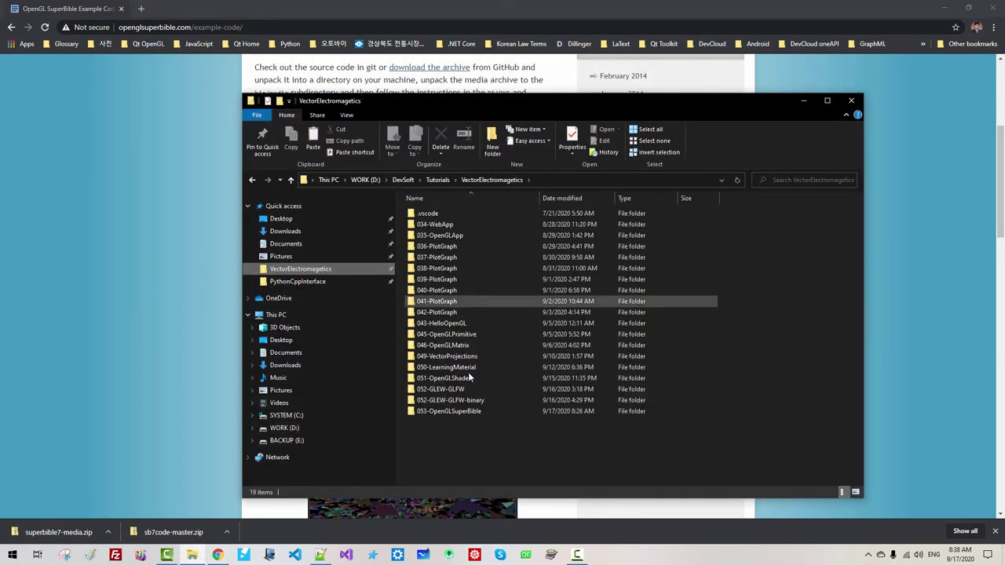
pyautogui.doubleClick(451, 412)
pyautogui.doubleClick(449, 214)
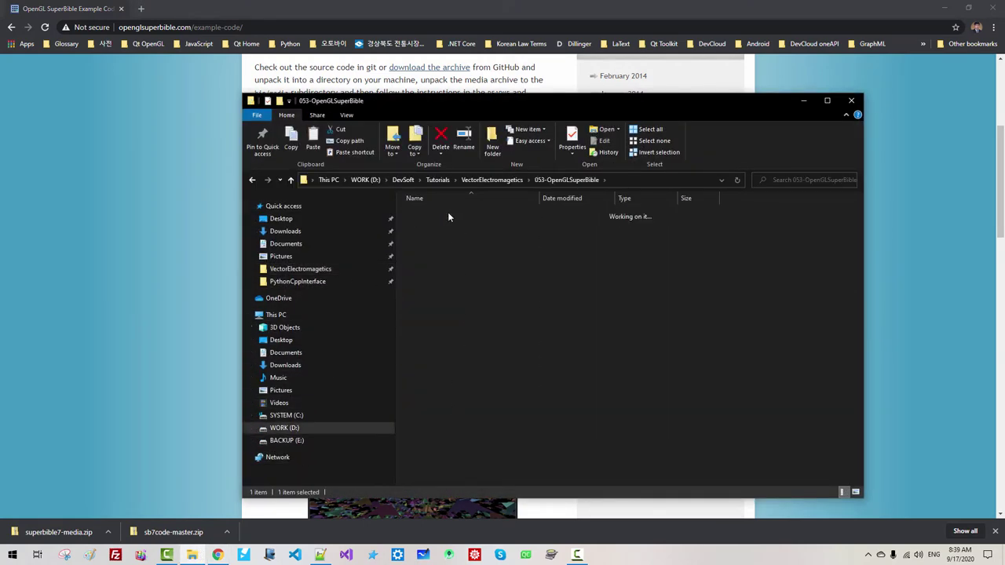
pyautogui.click(690, 184)
pyautogui.hotkey('ctrl', 'c')
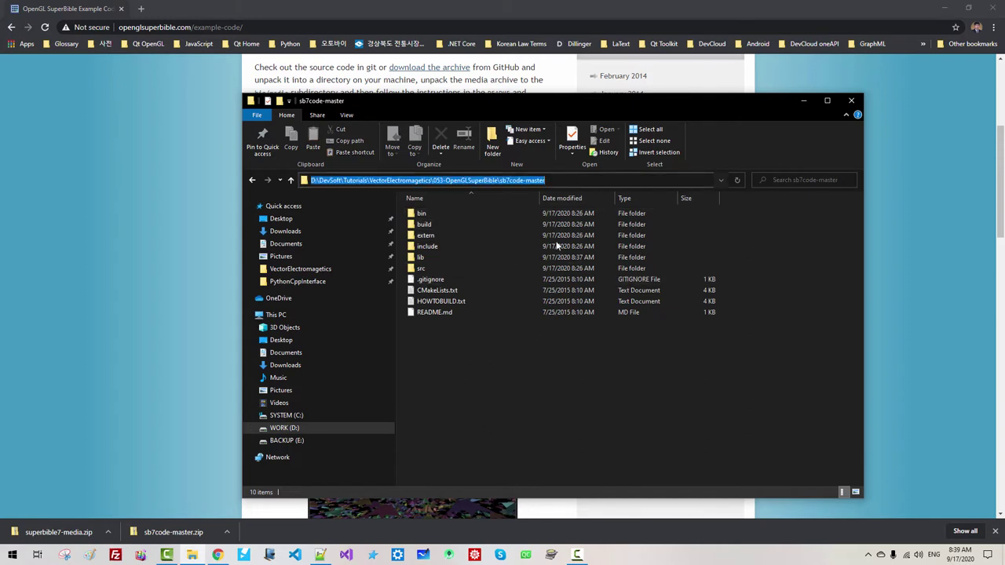
# - Open a new x64 VS 2019 command prompt, change to D:\DevSoft\Tutorials\VectorElectromagetics\053-OpenGLSuperBible\sb7code-master and list its contents
pyautogui.click(397, 556)
pyautogui.write('cd')
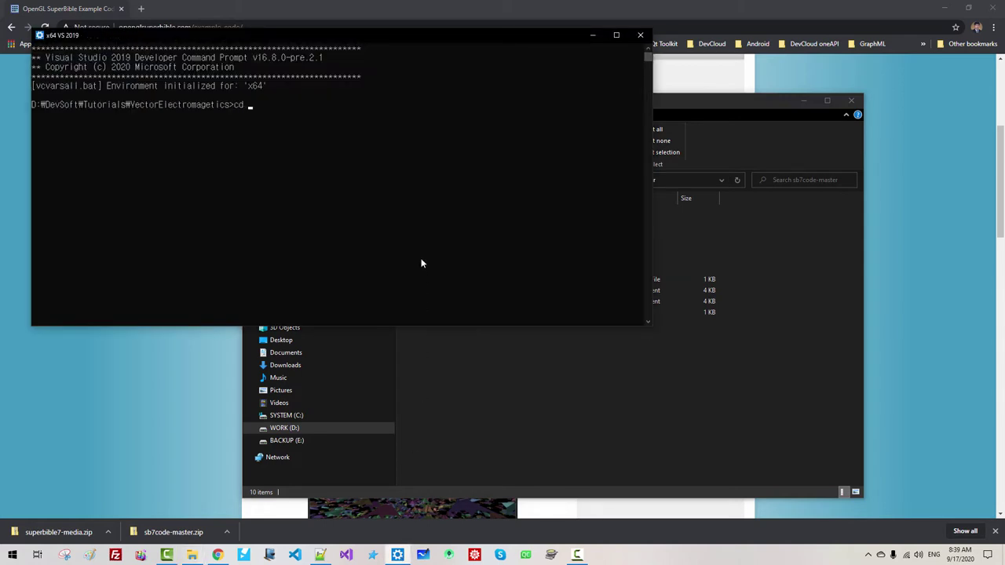
pyautogui.hotkey('ctrl', 'v')
pyautogui.press('Return')
pyautogui.press('Return')
pyautogui.press('Return')
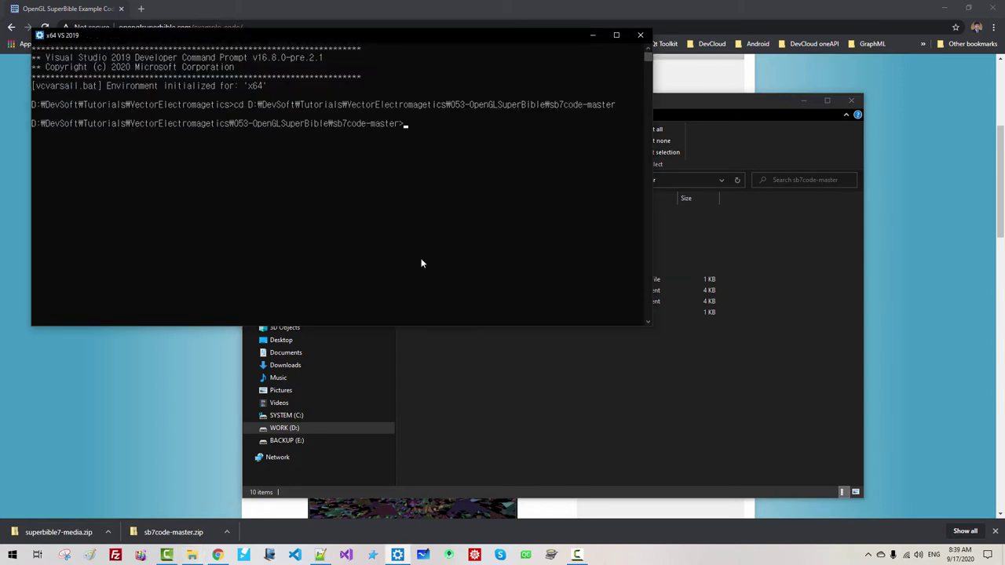
pyautogui.write('dir')
pyautogui.press('Return')
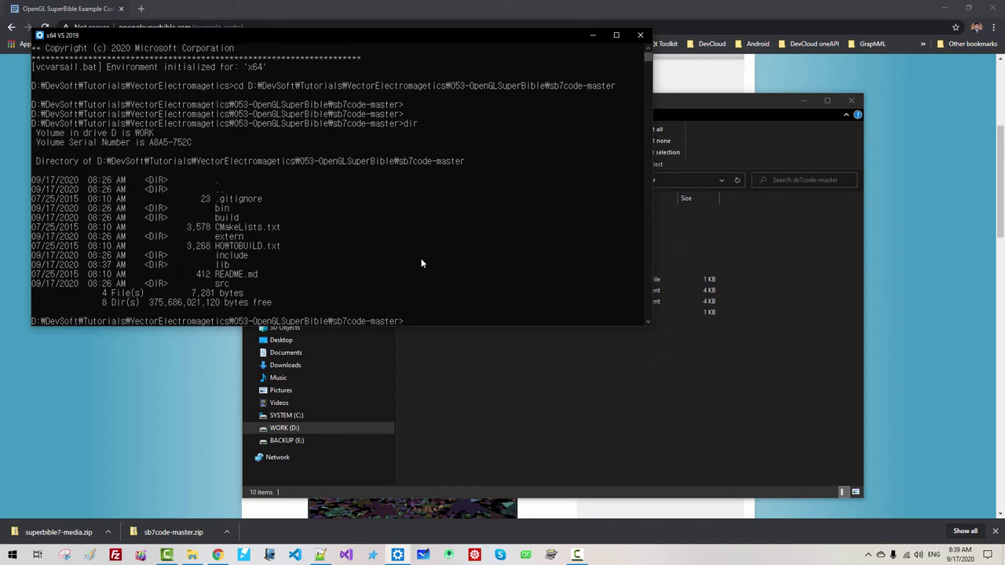
pyautogui.click(482, 400)
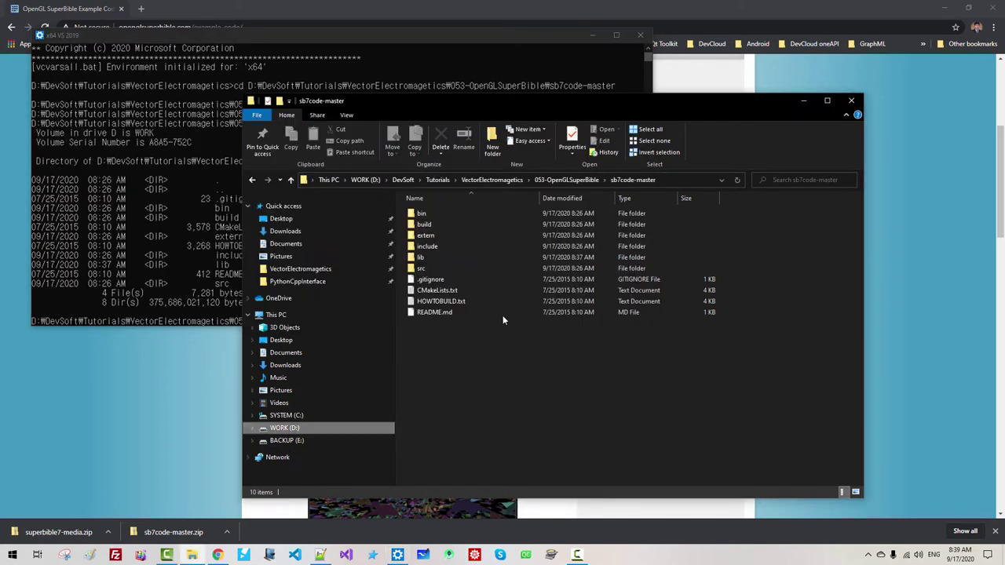
# - Run cmake on CMakeLists.txt in the sb7code-master folder to generate the Visual Studio build files, and close the command prompt
pyautogui.click(680, 181)
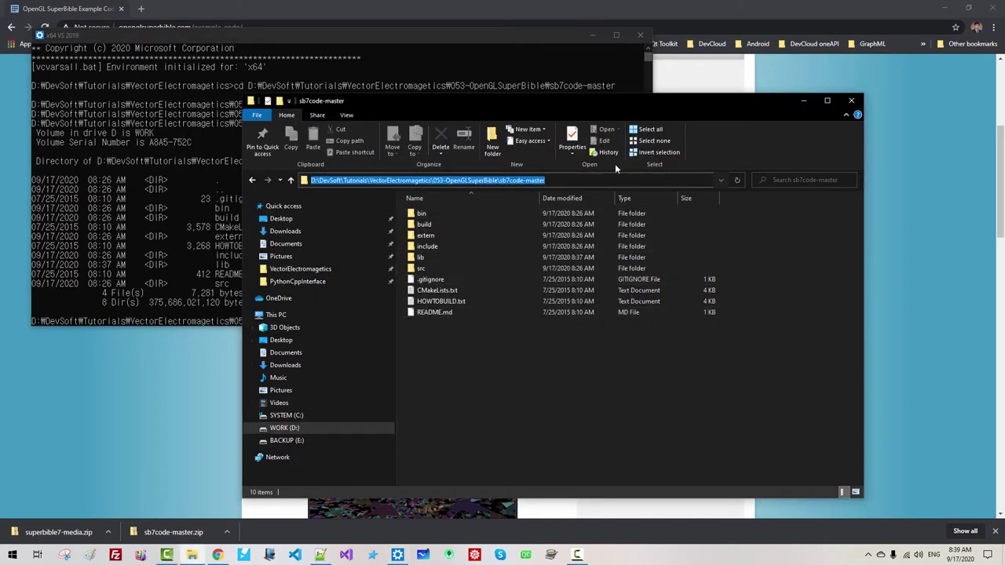
pyautogui.click(199, 224)
pyautogui.write('d')
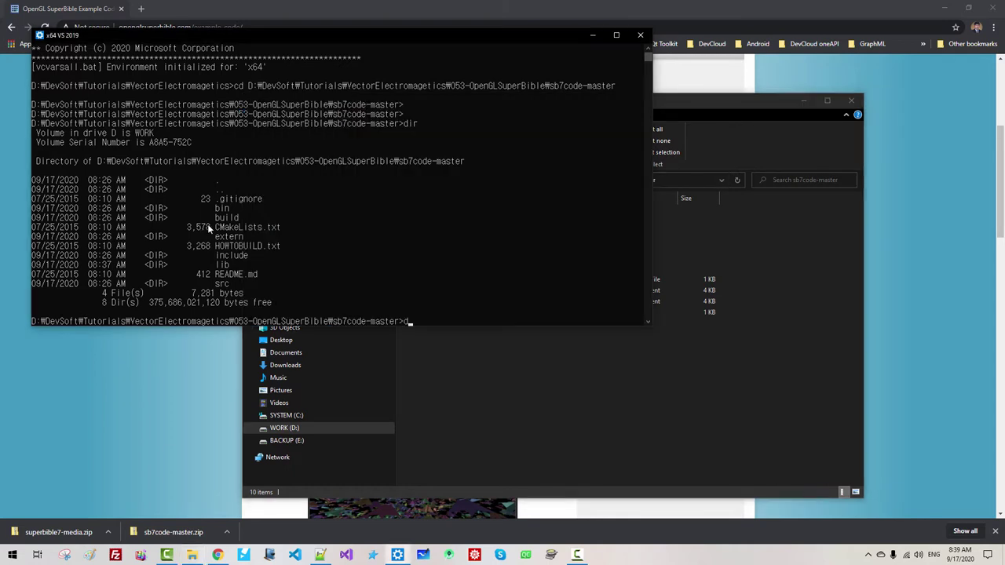
pyautogui.write('ir')
pyautogui.press('Return')
pyautogui.write('cmake CMakeLists.txt')
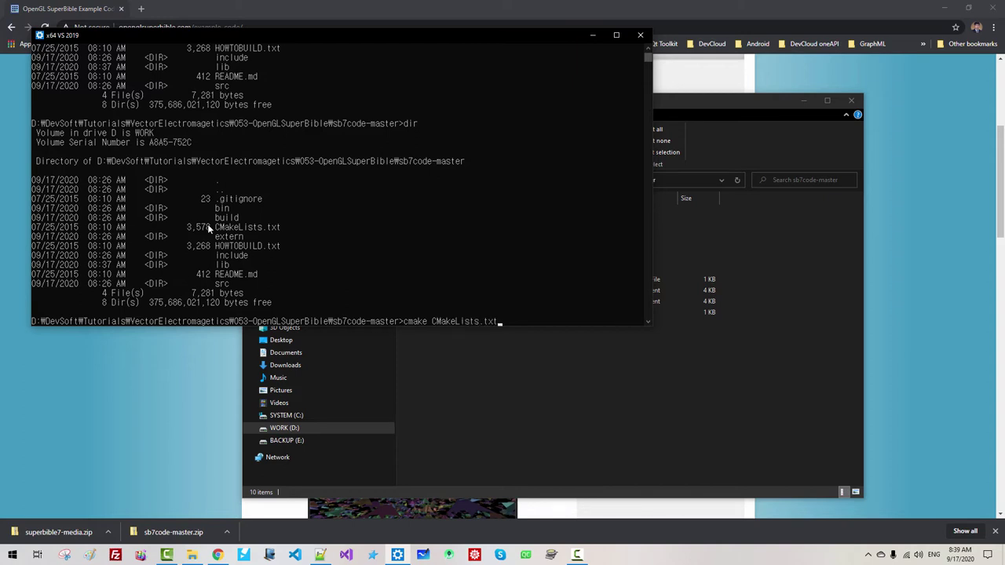
pyautogui.press('Return')
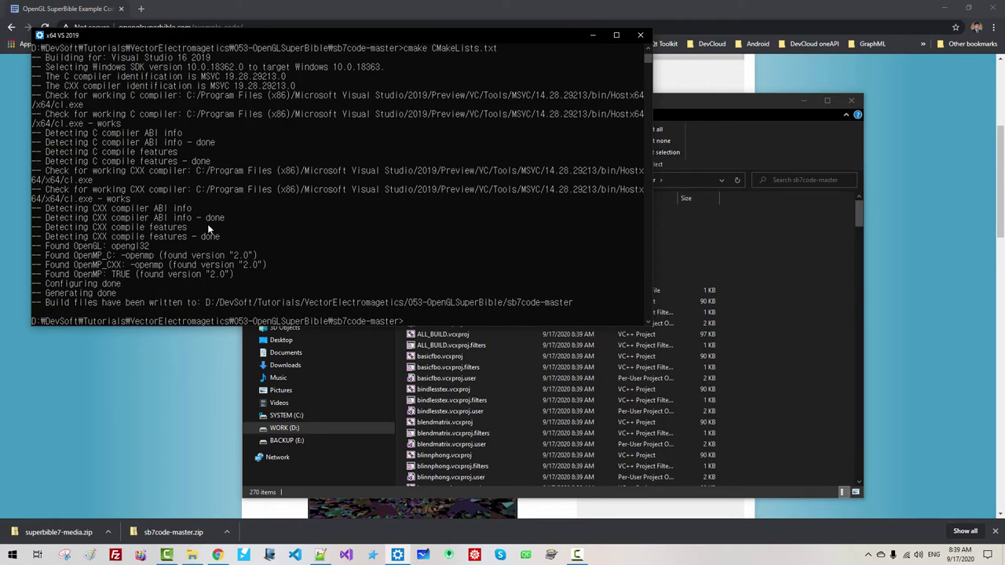
pyautogui.press('Return')
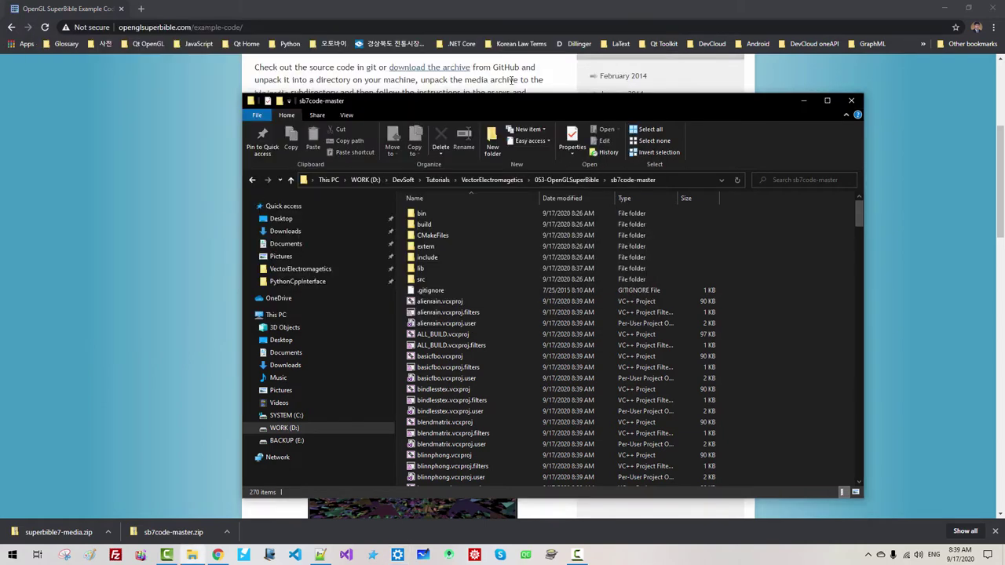
# - Copy the sb7code-master folder path from File Explorer and start Visual Studio
pyautogui.click(690, 181)
pyautogui.hotkey('ctrl', 'c')
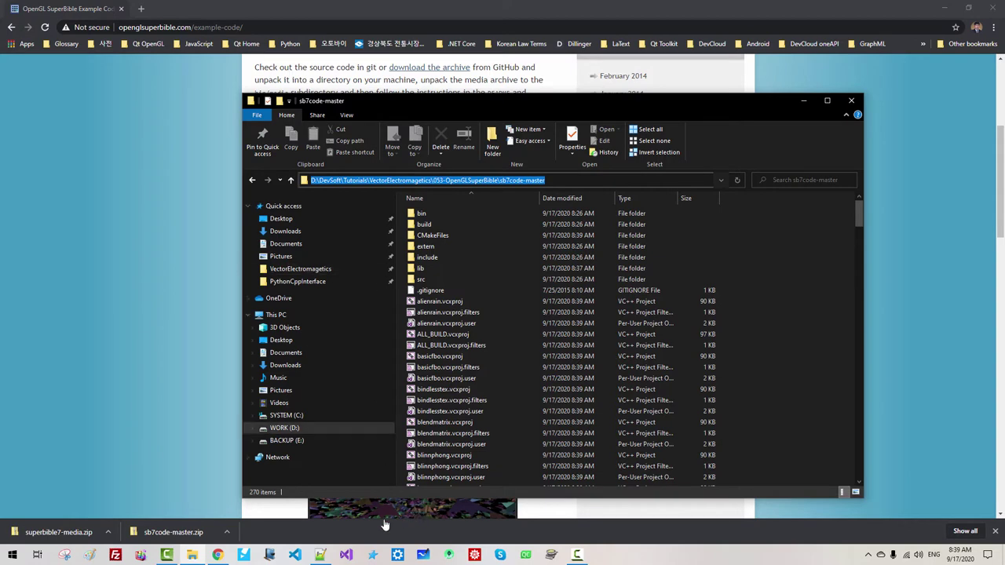
pyautogui.press('Escape')
pyautogui.click(346, 556)
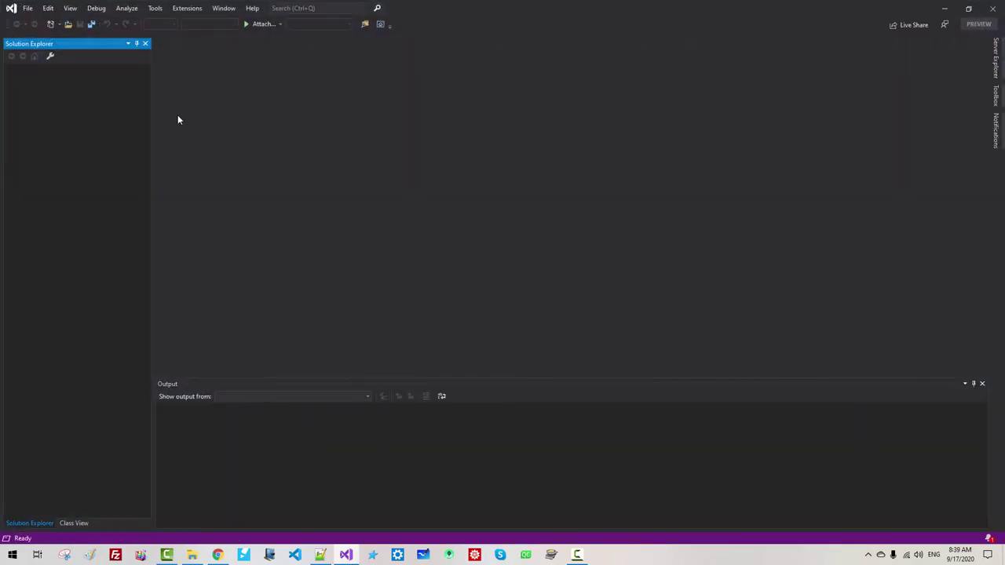
# - Open the solution superbible7.sln from the copied sb7code-master path, filtering the project files with *.sln
pyautogui.click(29, 9)
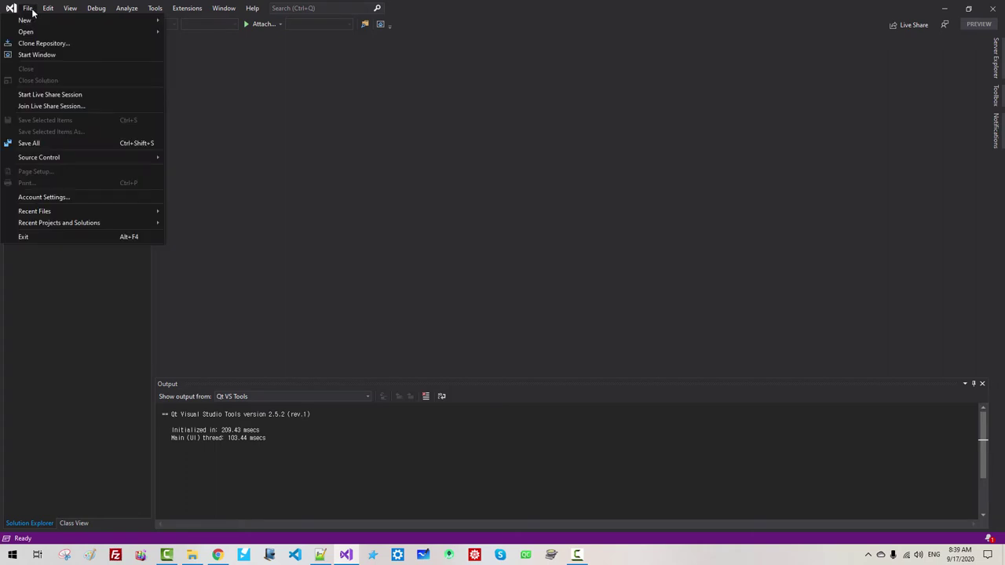
pyautogui.moveTo(33, 32)
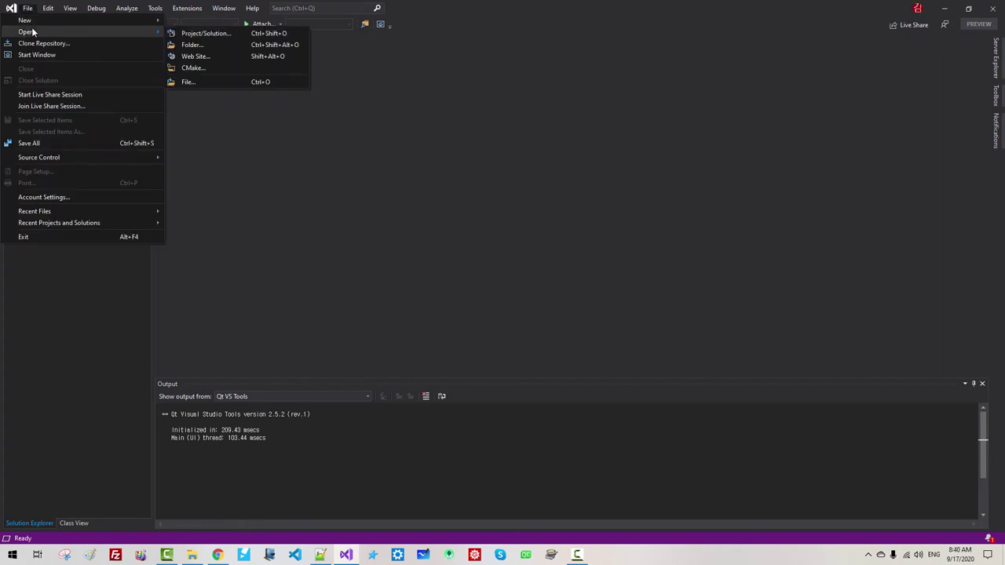
pyautogui.click(206, 33)
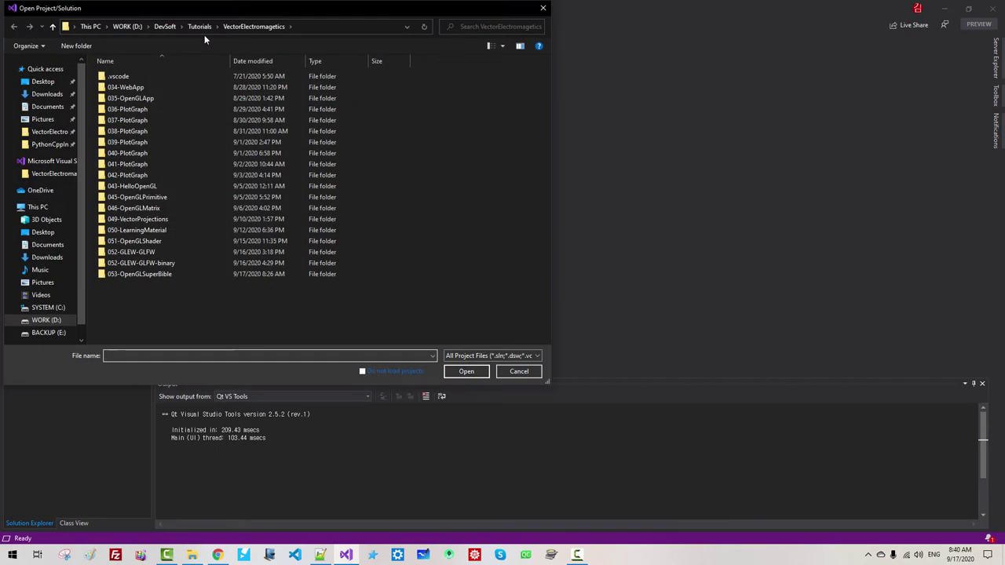
pyautogui.hotkey('ctrl', 'v')
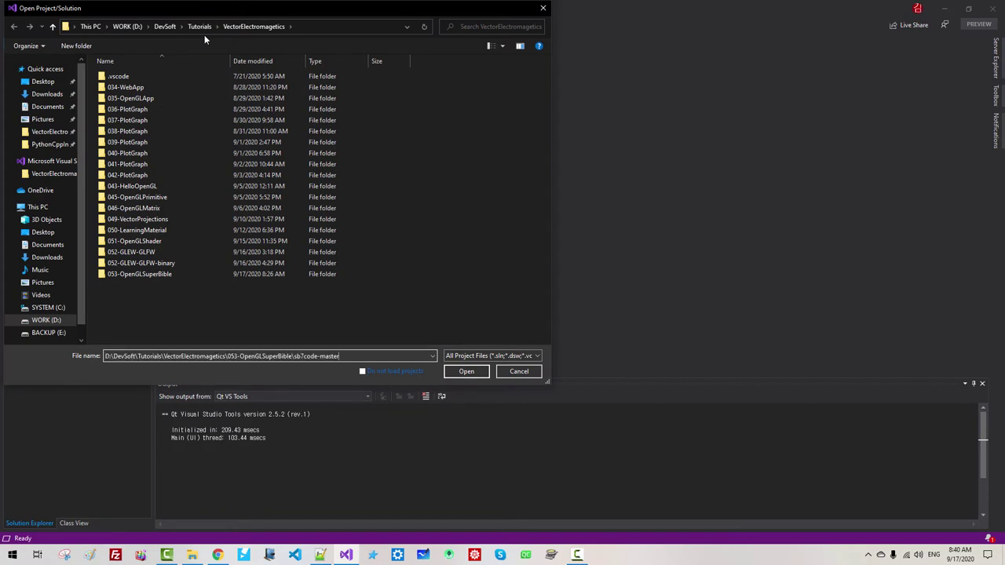
pyautogui.press('Return')
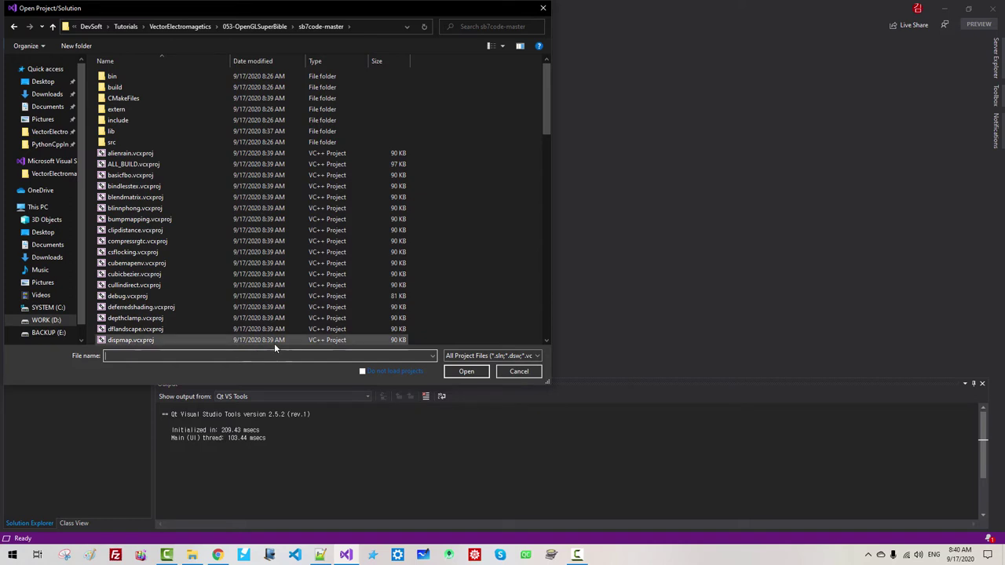
pyautogui.write('*.sln')
pyautogui.press('Return')
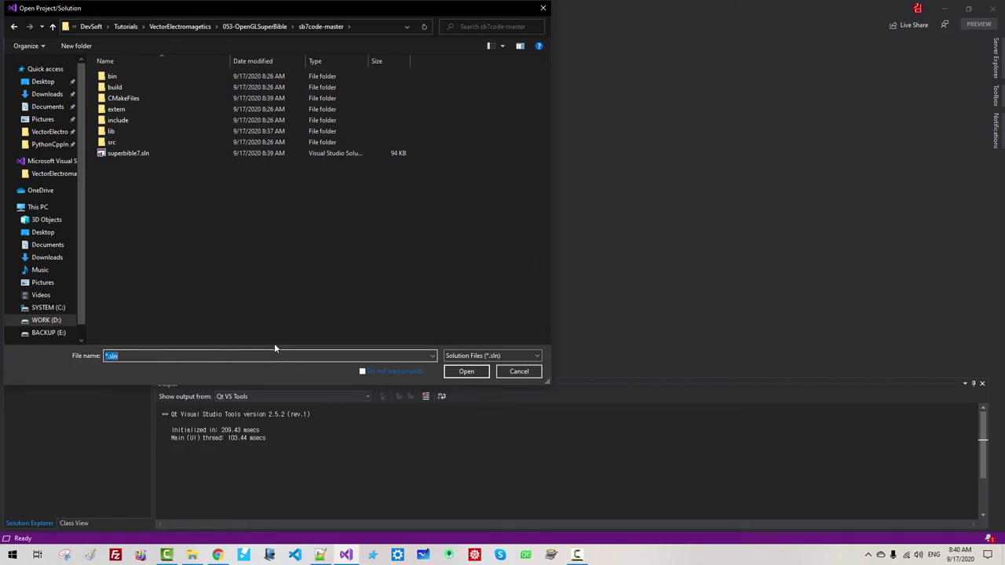
pyautogui.click(147, 155)
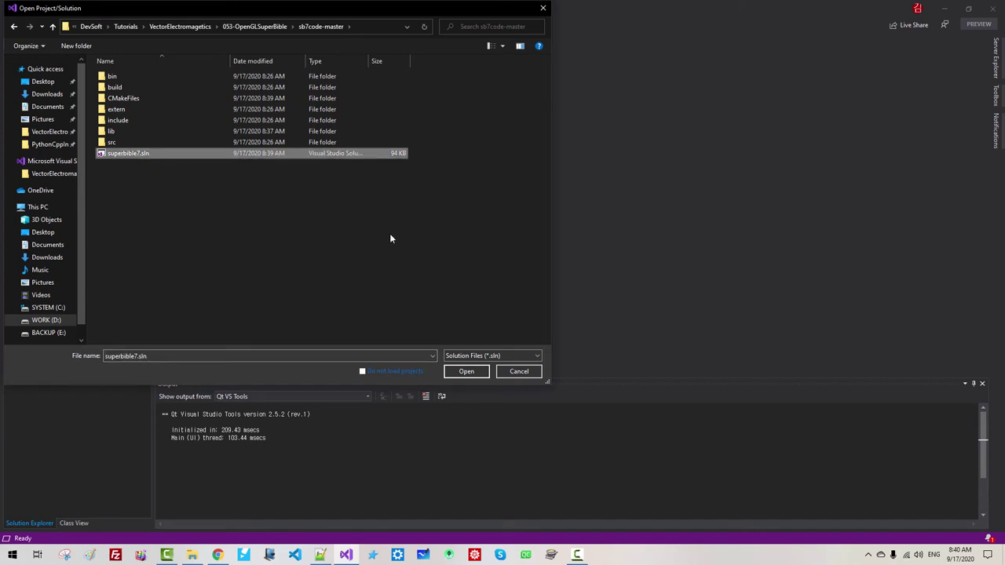
pyautogui.click(467, 370)
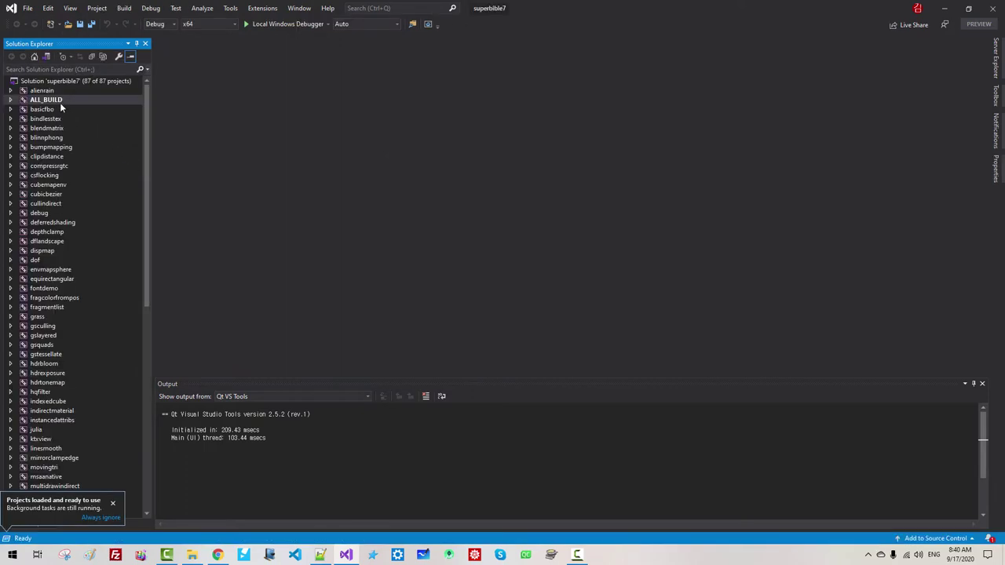
# - Build the ALL_BUILD project and review the compiler warnings and the final summary in the build output
pyautogui.rightClick(47, 101)
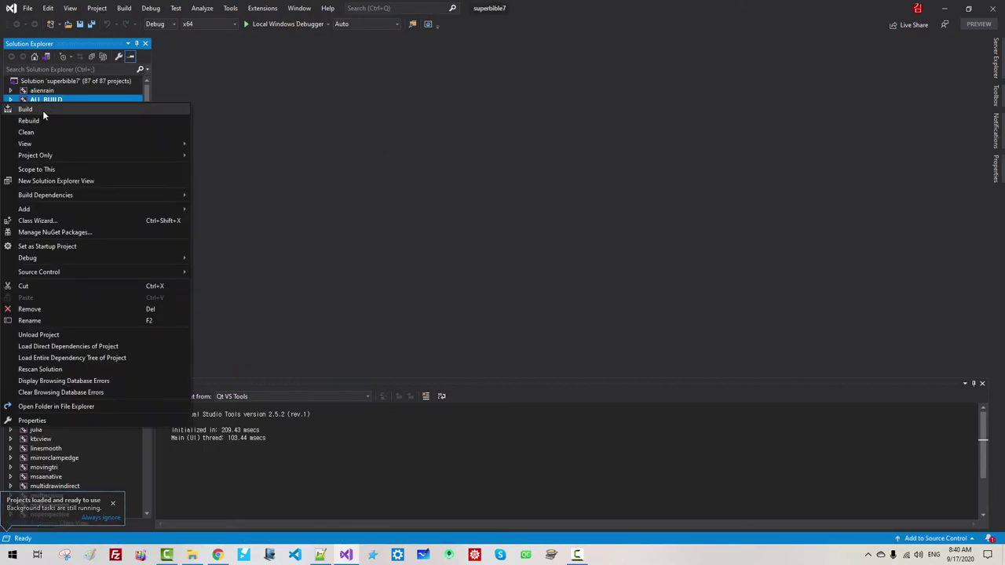
pyautogui.click(43, 111)
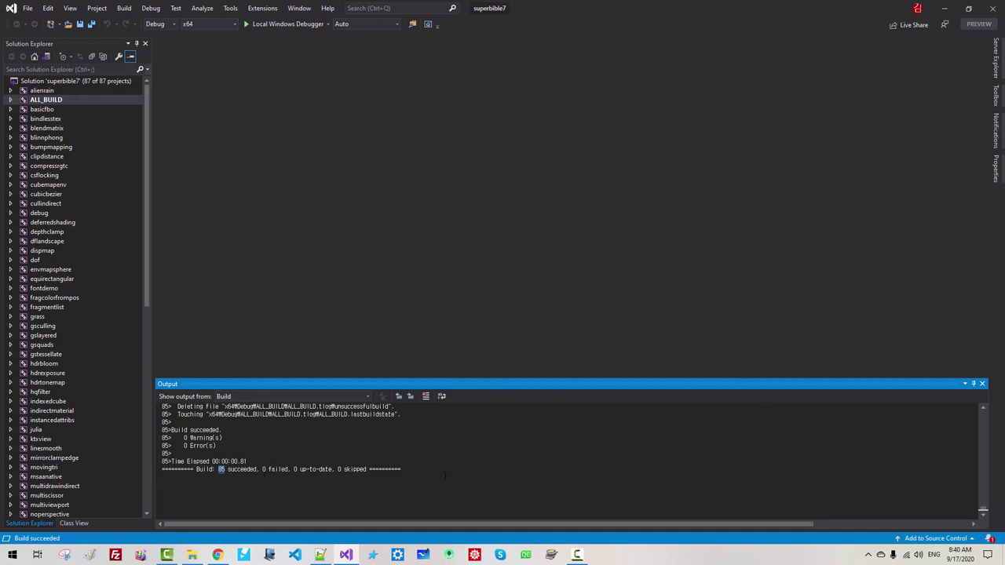
pyautogui.scroll(10, 445, 476)
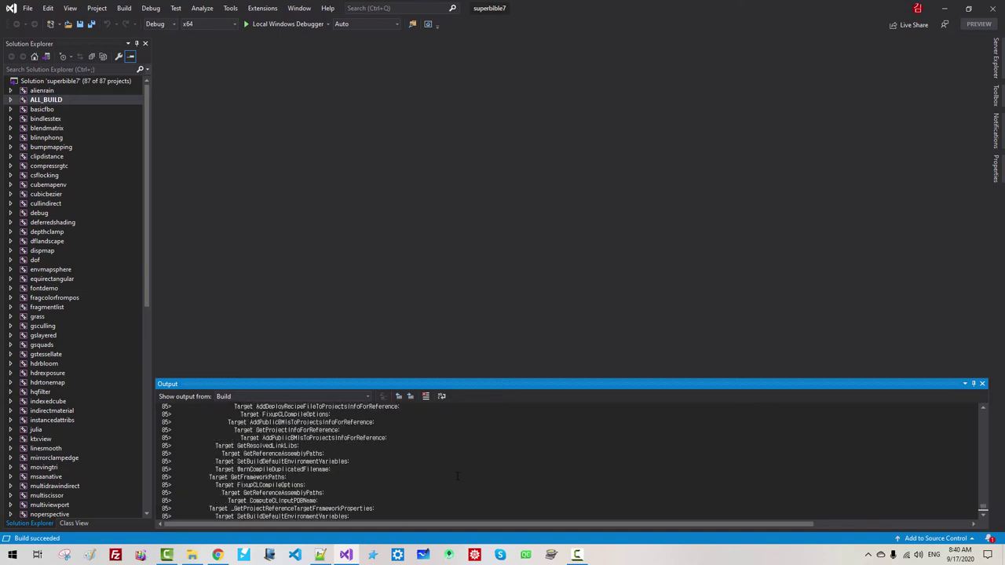
pyautogui.scroll(10, 458, 476)
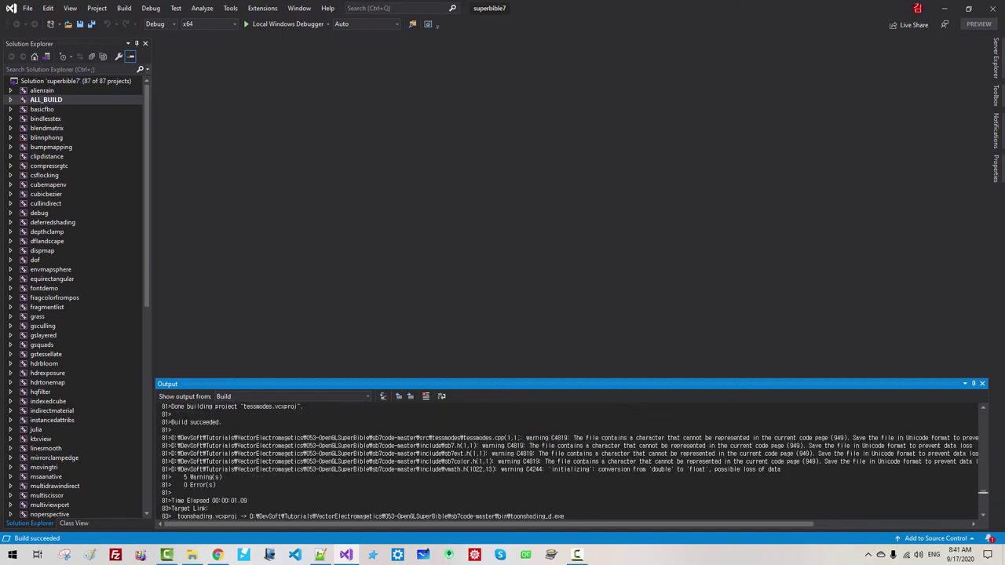
pyautogui.moveTo(526, 437); pyautogui.dragTo(572, 438)
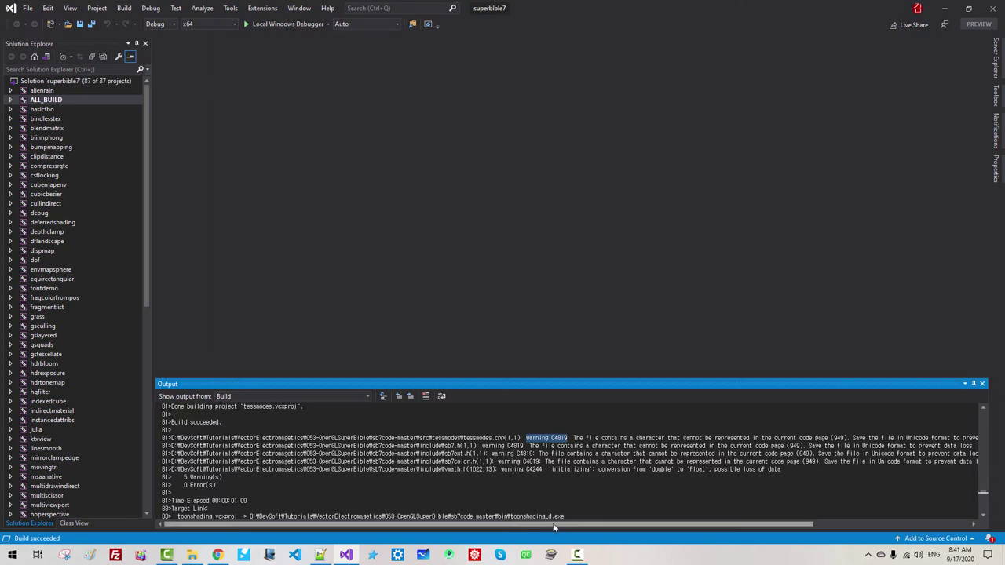
pyautogui.moveTo(553, 525); pyautogui.dragTo(608, 525)
pyautogui.hscroll(-3, 649, 493)
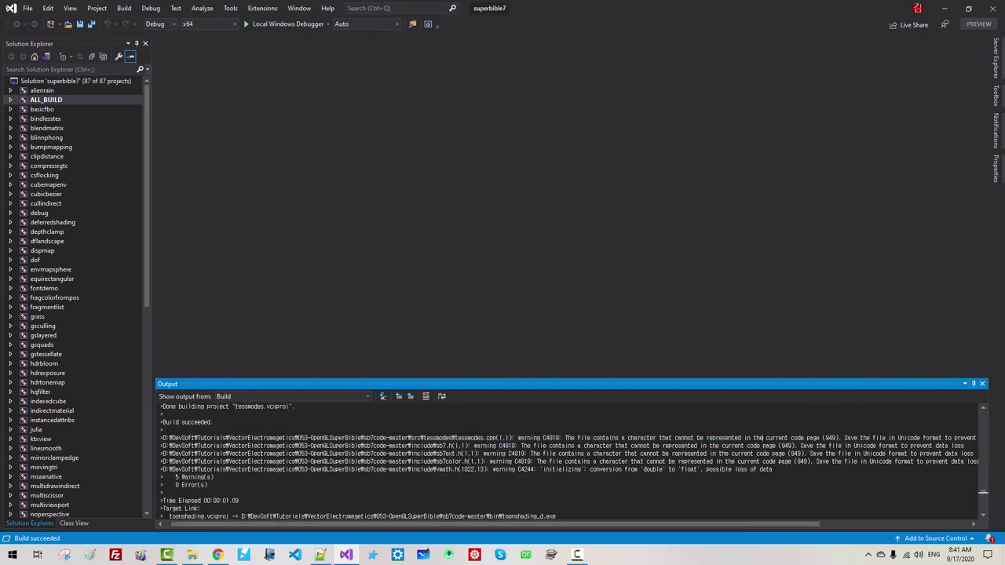
pyautogui.moveTo(765, 438); pyautogui.dragTo(838, 438)
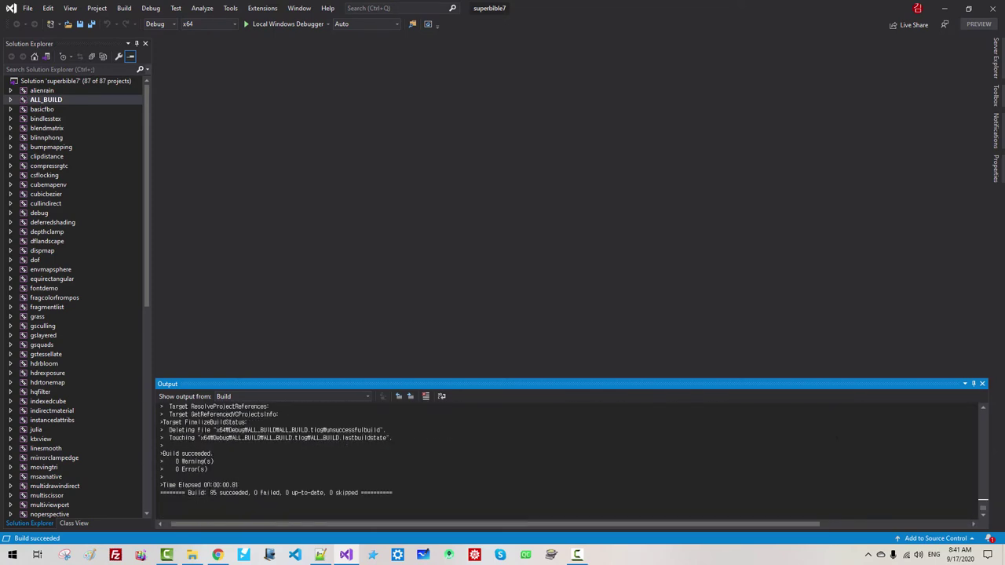
pyautogui.moveTo(216, 493); pyautogui.dragTo(247, 493)
# - Set alienrain as the startup project, run it without debugging and close its window
pyautogui.rightClick(48, 92)
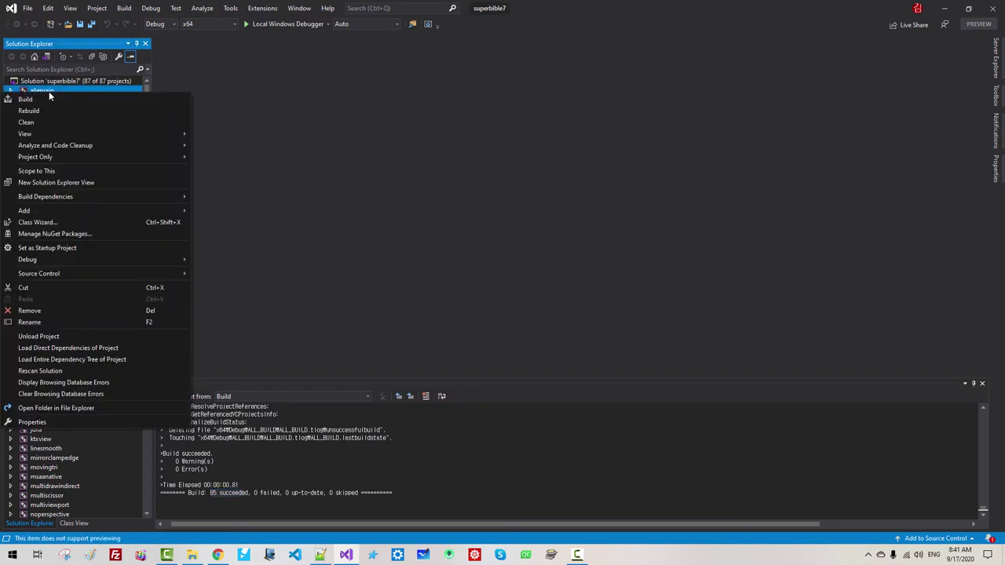
pyautogui.click(55, 249)
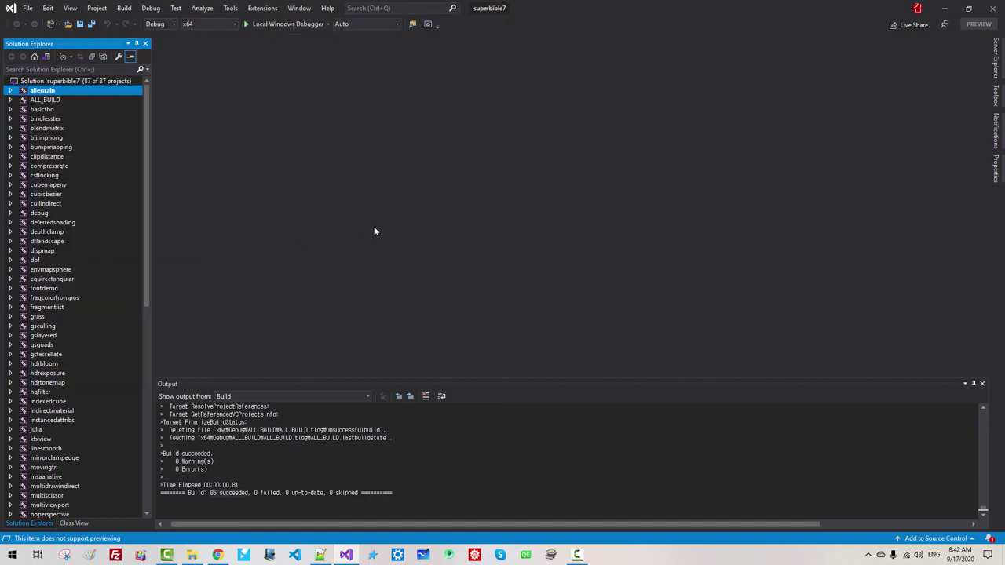
pyautogui.hotkey('ctrl', 'F5')
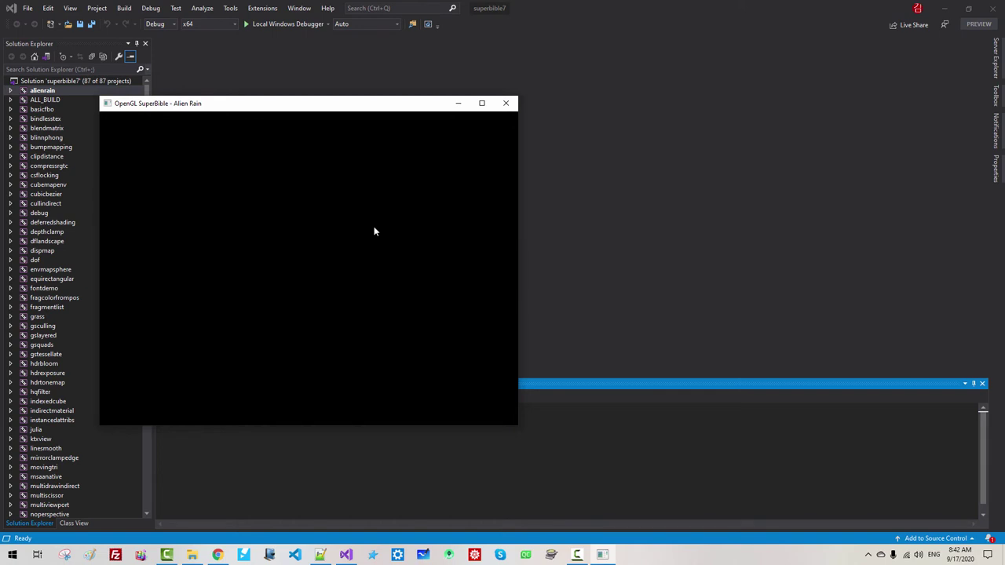
pyautogui.click(508, 109)
# - Switch to File Explorer, run alienrain_d.exe from the sb7code-master\bin folder, and close the example after viewing it
pyautogui.click(946, 11)
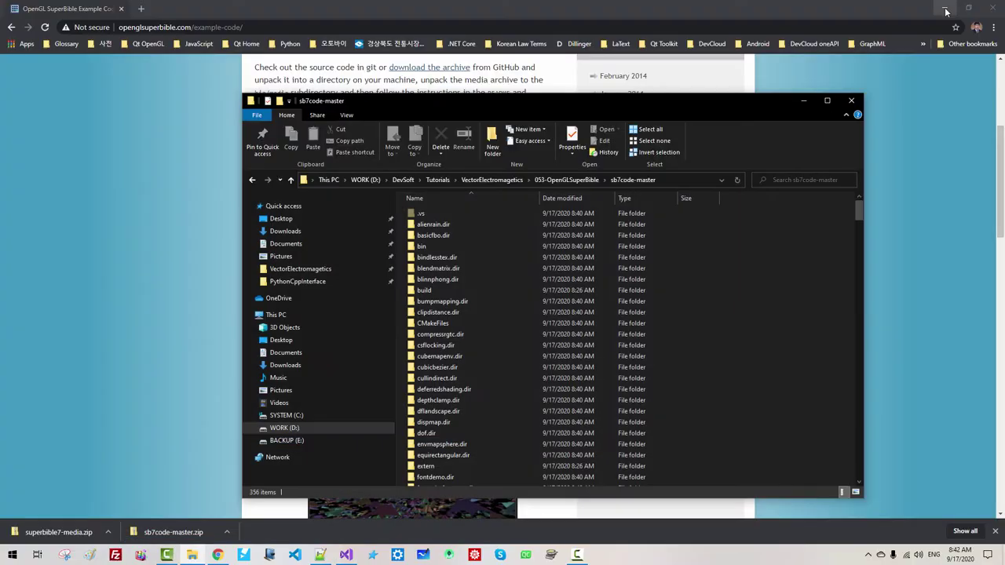
pyautogui.doubleClick(437, 244)
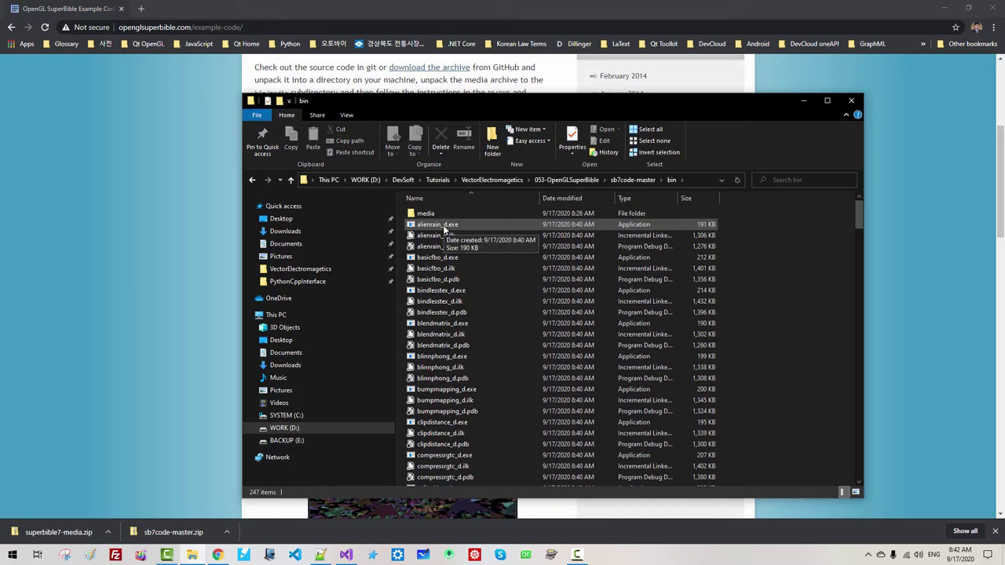
pyautogui.doubleClick(444, 227)
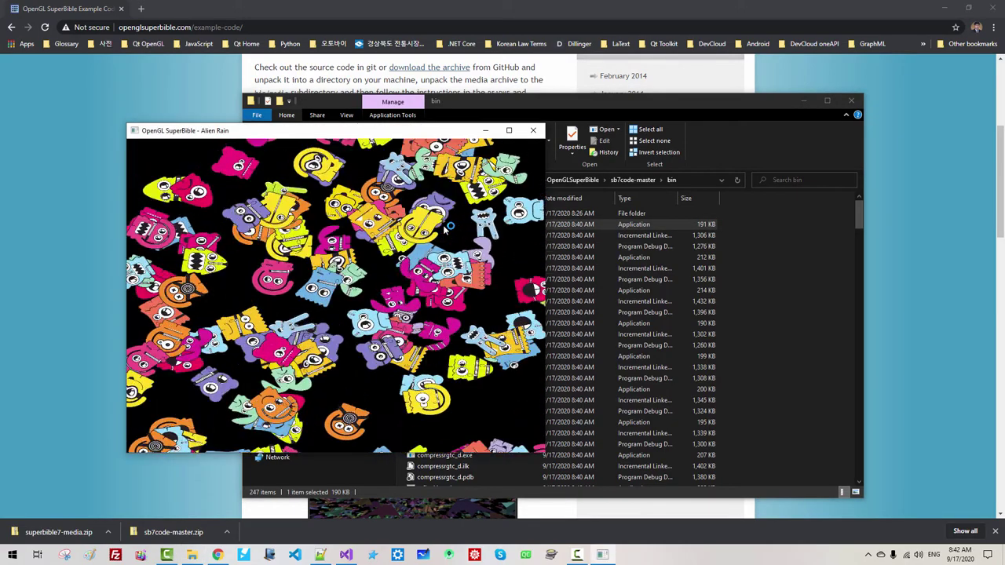
pyautogui.moveTo(441, 135); pyautogui.dragTo(861, 157)
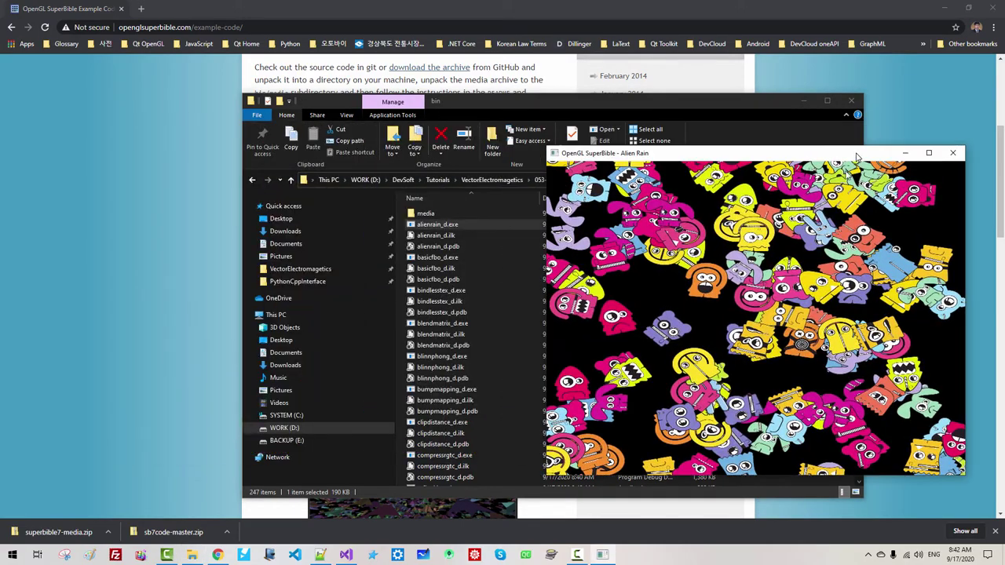
pyautogui.press('Escape')
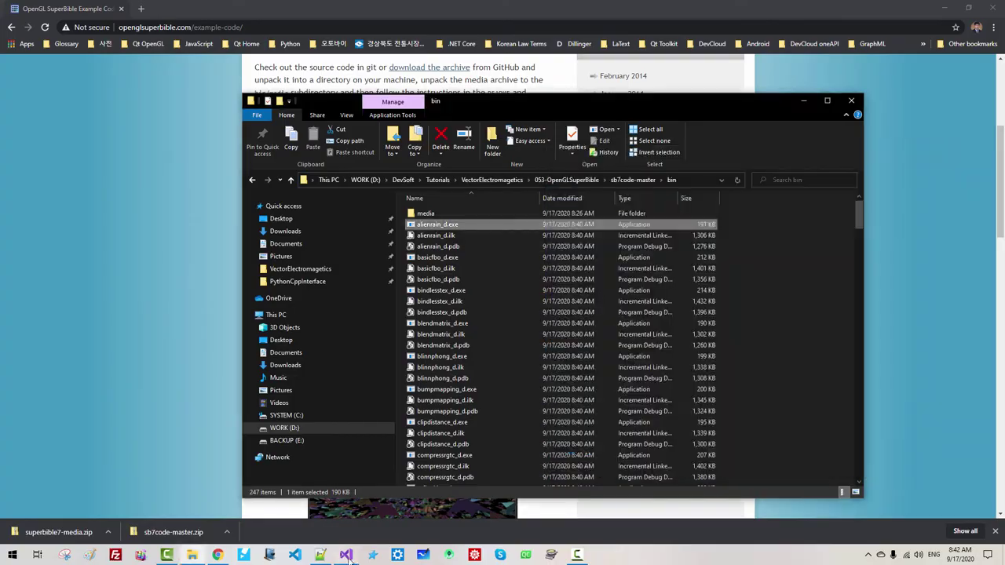
# - Switch back to Visual Studio, set the solution configuration to Release, rebuild the superbible7 solution and check the build summary
pyautogui.click(346, 555)
pyautogui.click(173, 25)
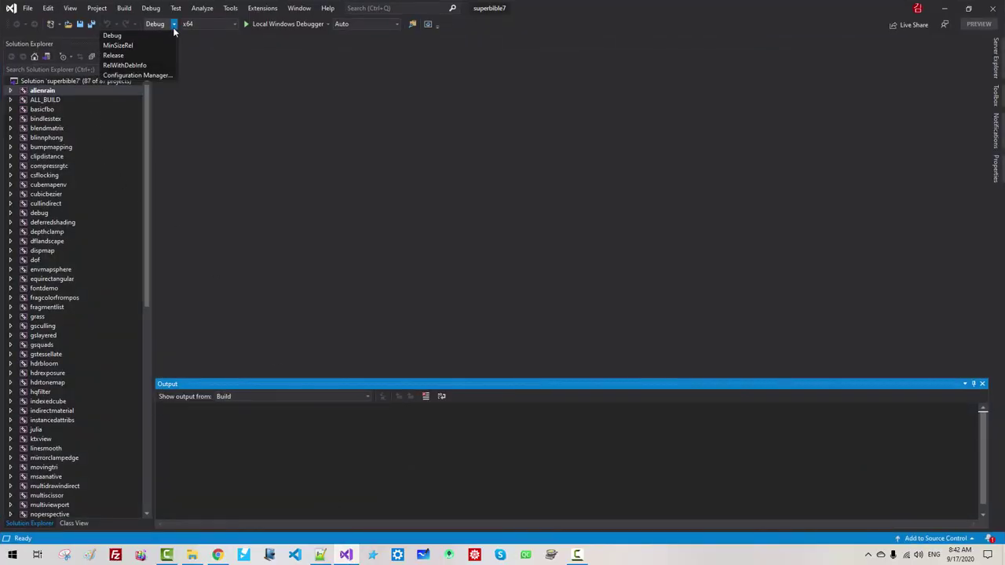
pyautogui.click(129, 55)
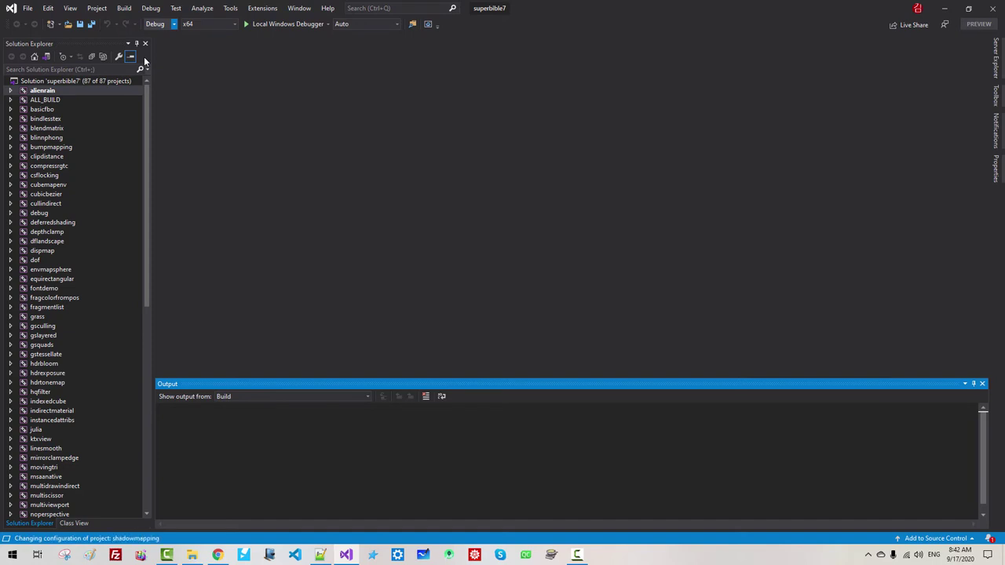
pyautogui.click(115, 81)
pyautogui.rightClick(85, 81)
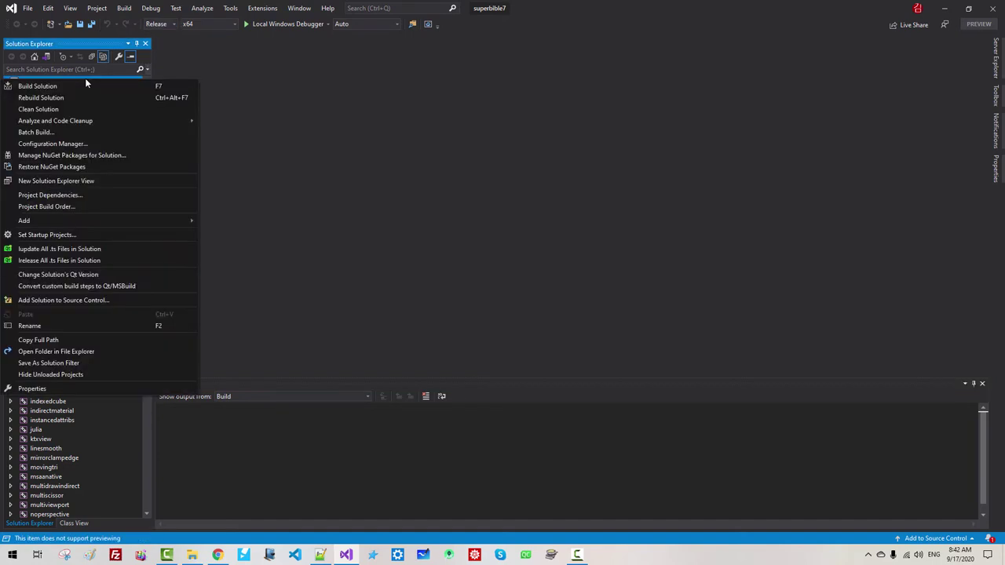
pyautogui.click(63, 98)
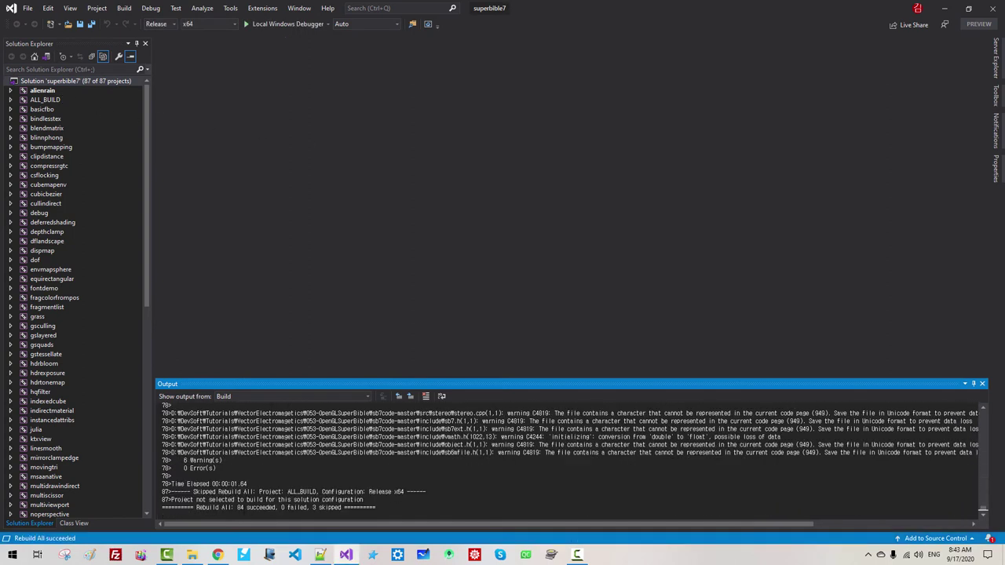
pyautogui.moveTo(237, 507); pyautogui.dragTo(304, 512)
pyautogui.click(282, 508)
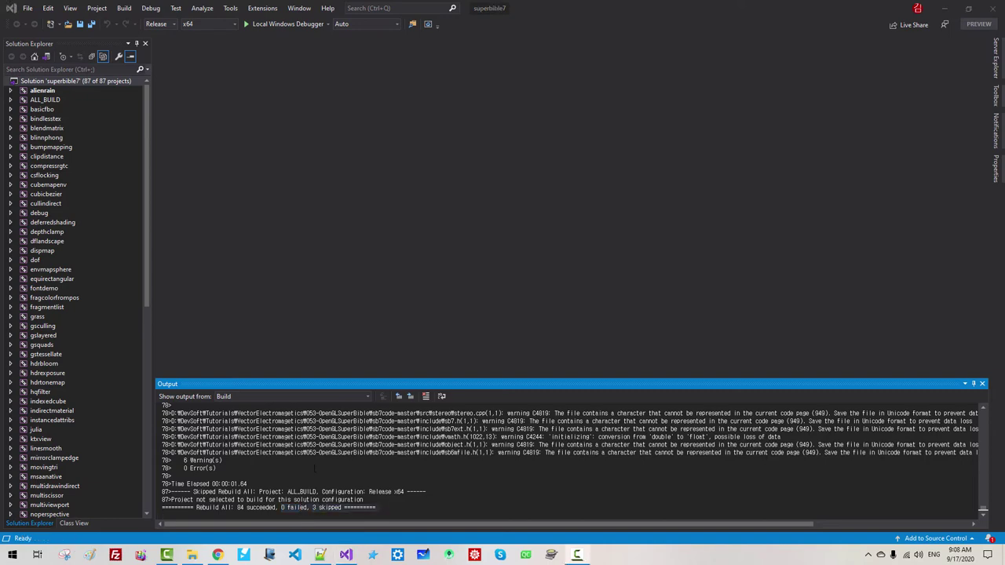
# - View the Example Code page in Chrome, then return to Visual Studio, close the superbible7 solution and exit the program
pyautogui.click(219, 555)
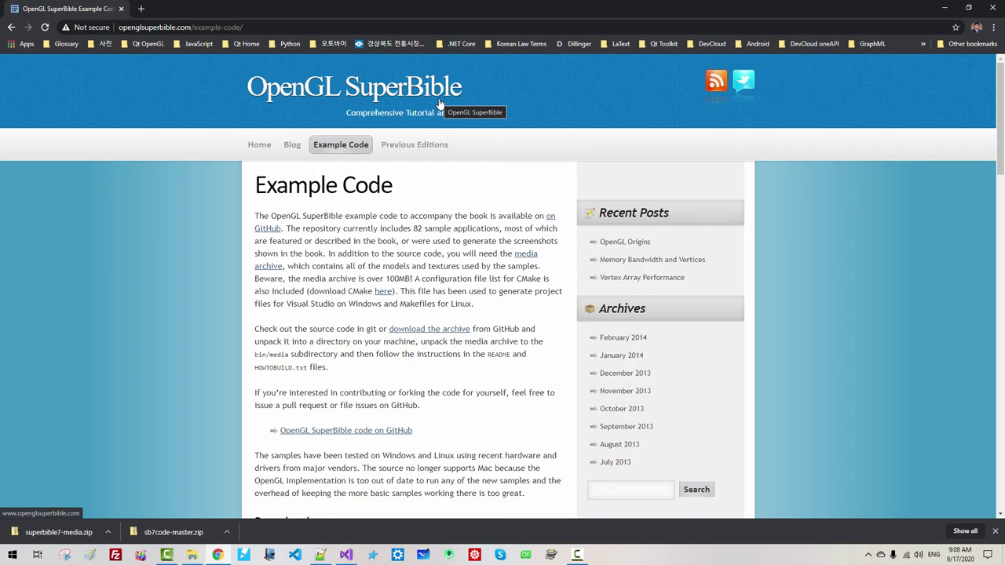
pyautogui.click(345, 556)
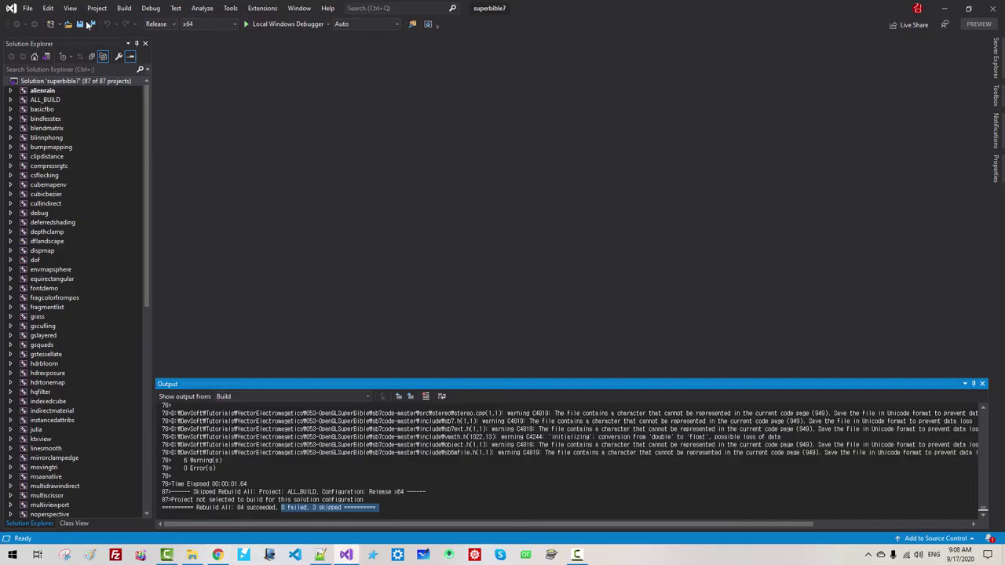
pyautogui.click(28, 8)
pyautogui.click(59, 130)
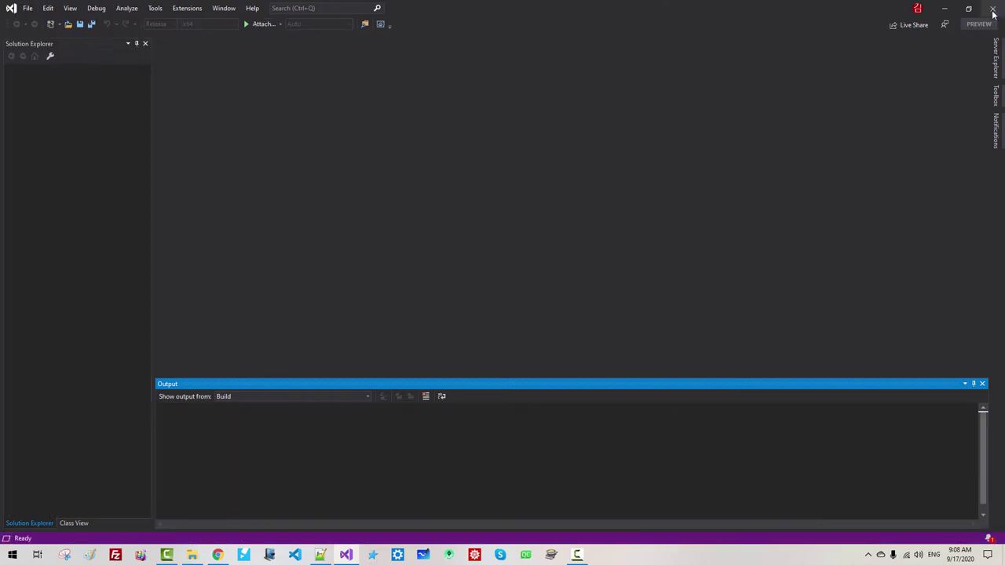
pyautogui.click(993, 9)
# - Switch to File Explorer, go to the sb7code-master folder and copy its include folder
pyautogui.click(191, 556)
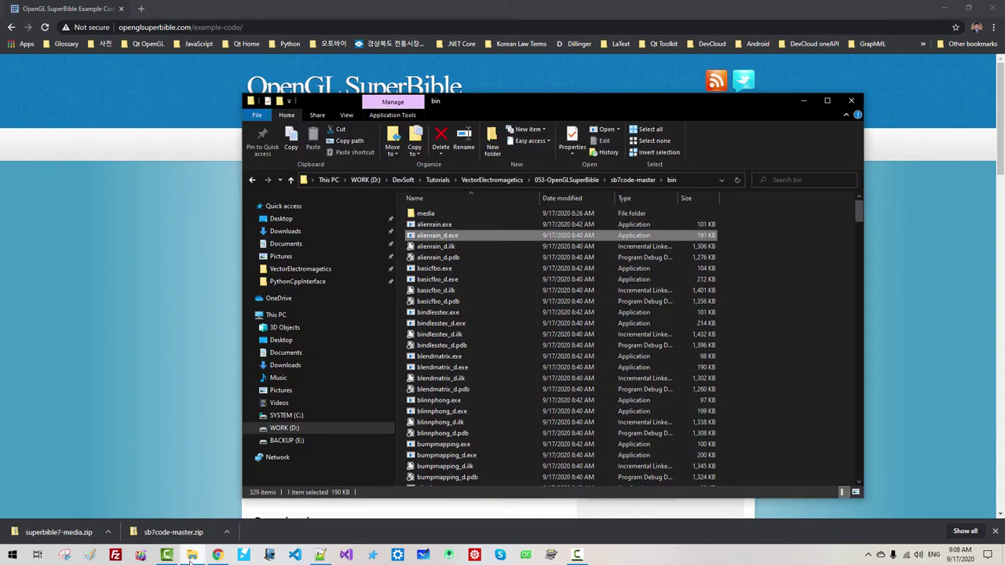
pyautogui.hotkey('alt', 'Up')
pyautogui.hotkey('alt', 'Up')
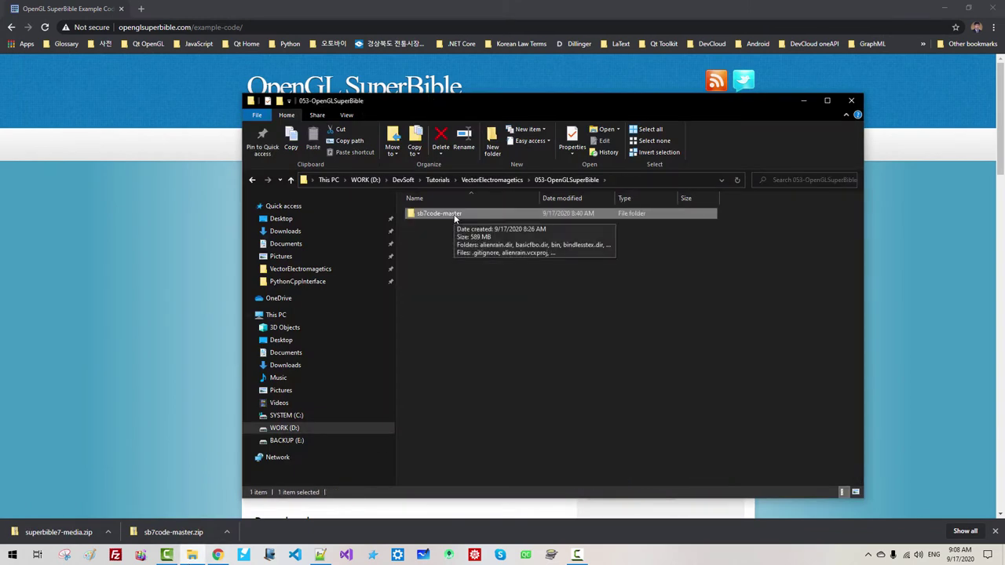
pyautogui.doubleClick(454, 214)
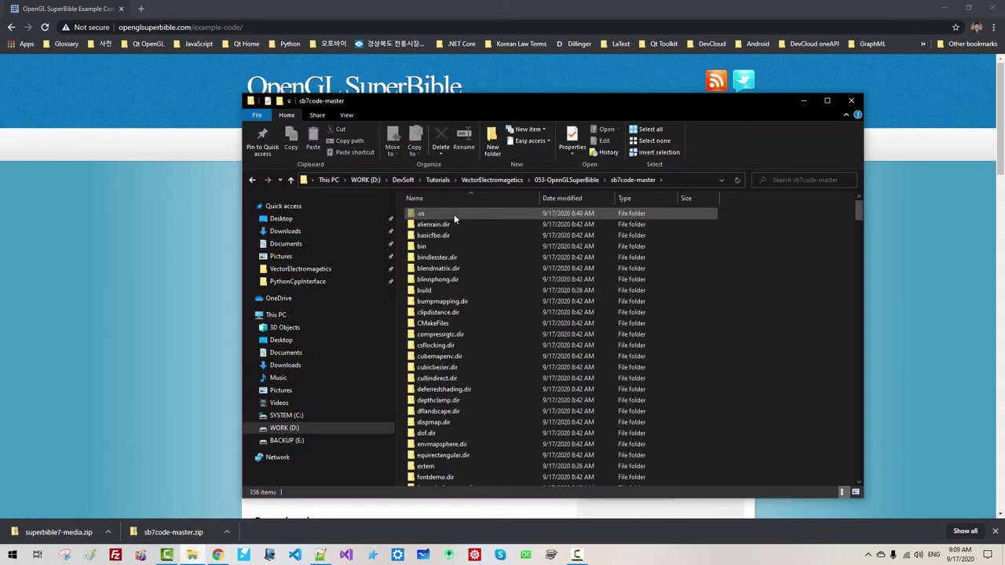
pyautogui.scroll(-3, 455, 401)
pyautogui.scroll(-3, 455, 405)
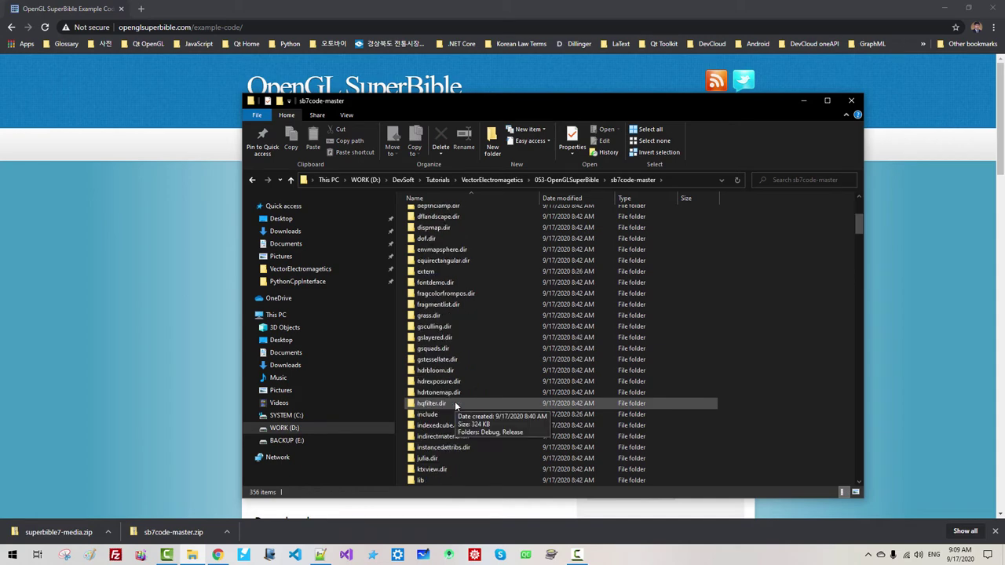
pyautogui.click(431, 416)
pyautogui.rightClick(430, 418)
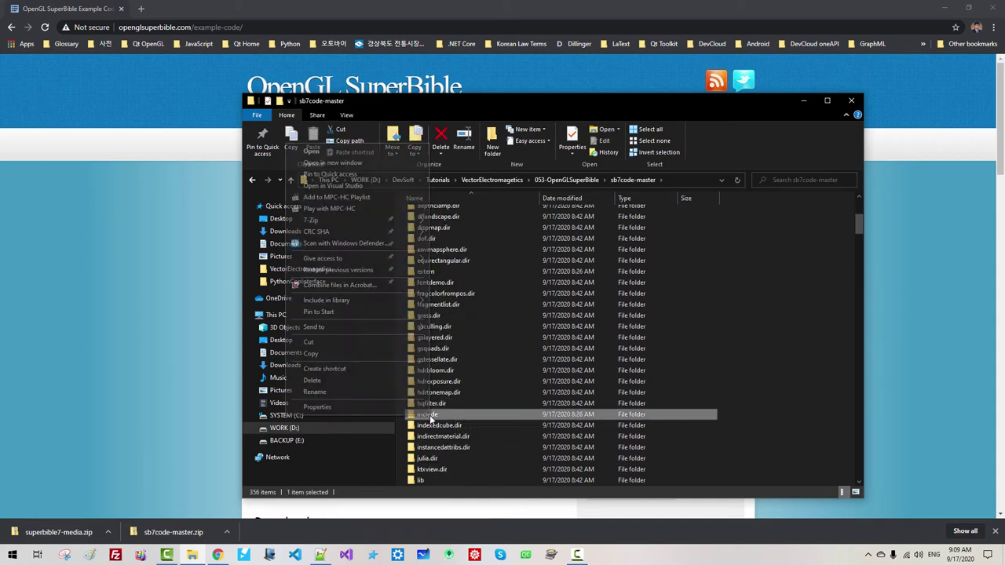
pyautogui.click(337, 354)
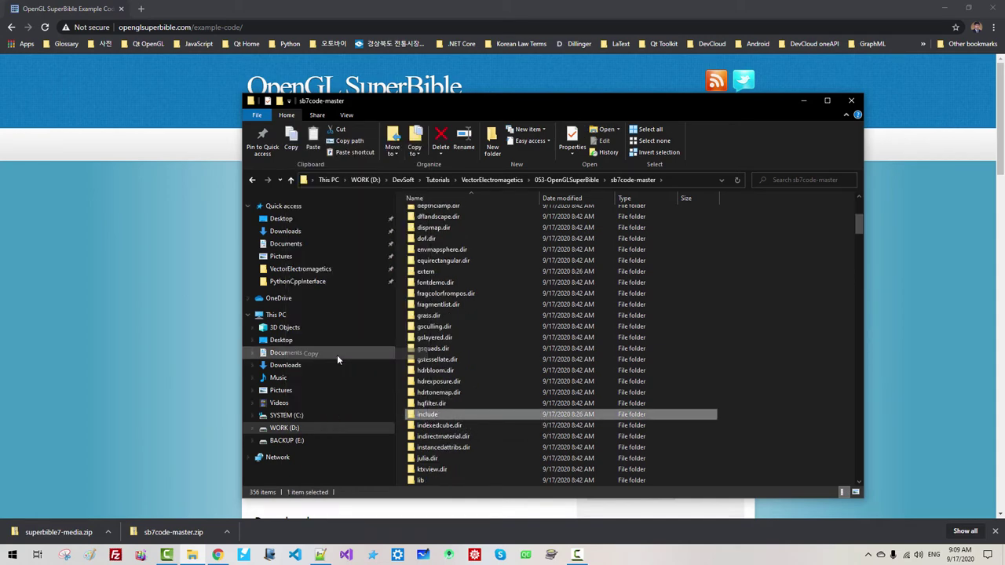
# - Open a second File Explorer window and arrange it side by side with the sb7code-master window
pyautogui.rightClick(194, 555)
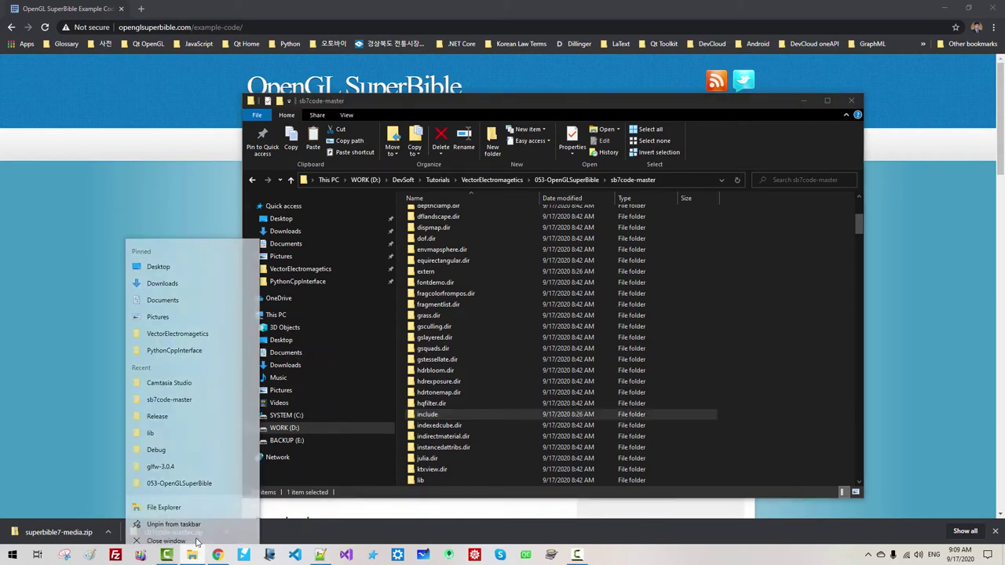
pyautogui.click(196, 502)
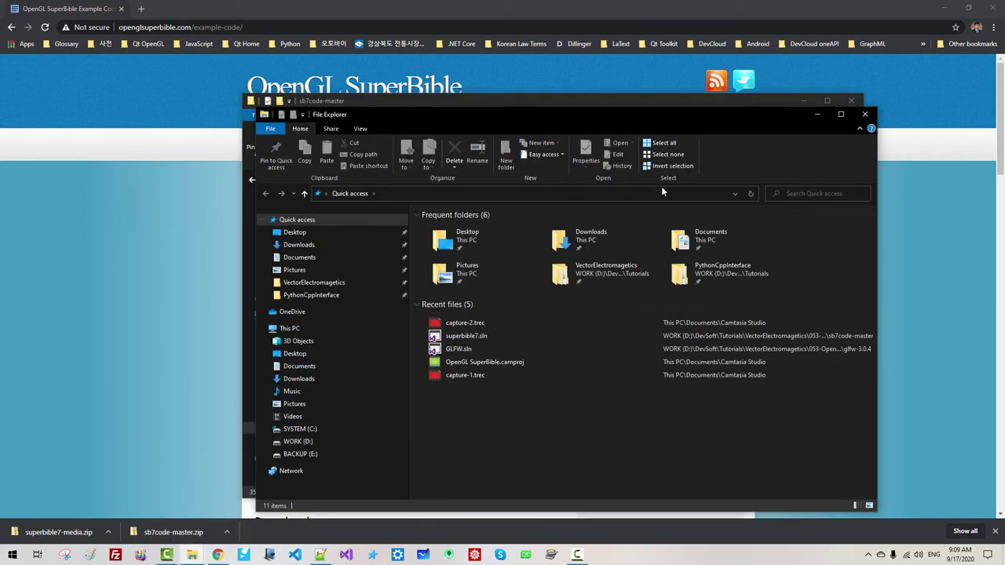
pyautogui.moveTo(659, 119); pyautogui.dragTo(2, 142)
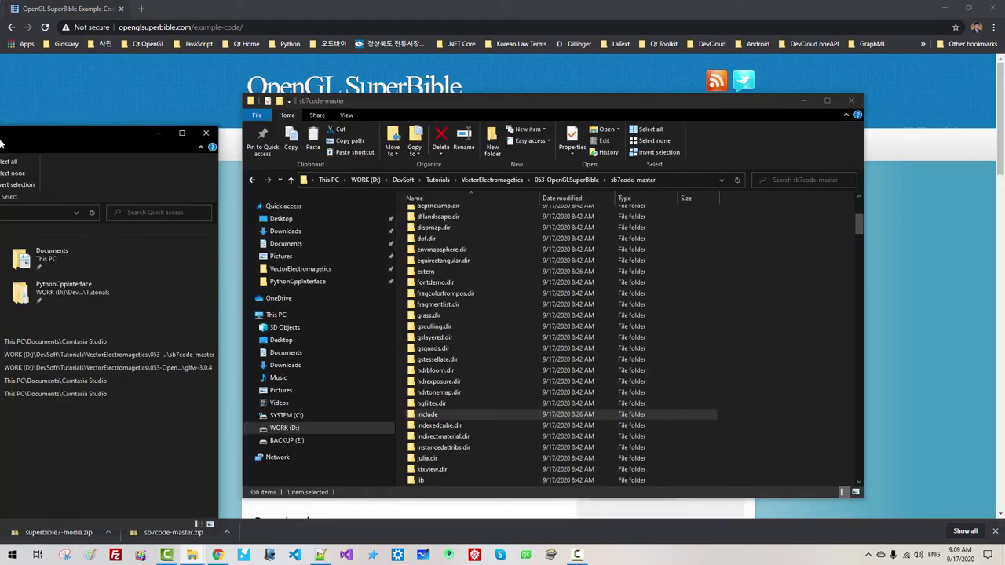
pyautogui.click(602, 173)
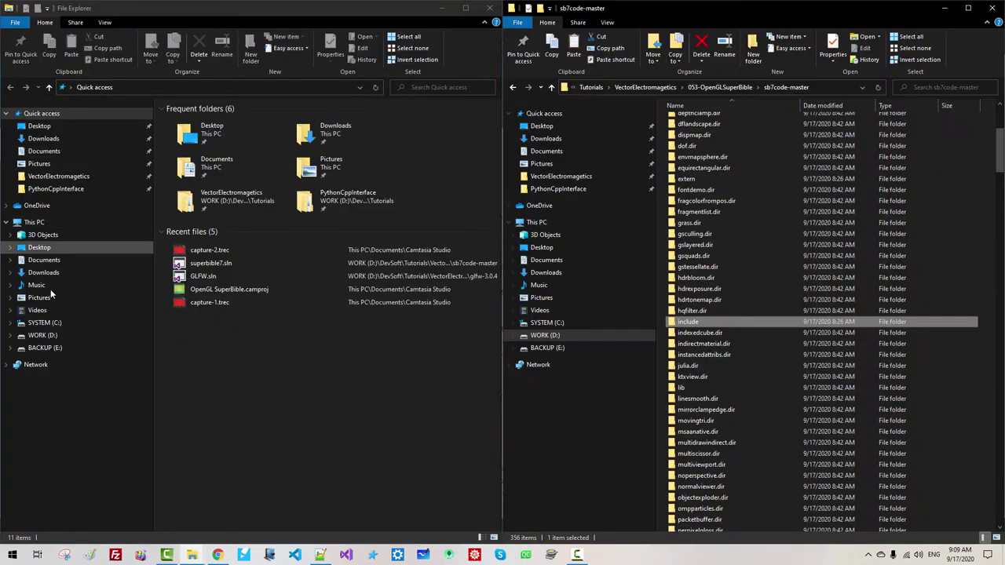
# - Create a new folder named SuperBible in C:\DevSoft and open it
pyautogui.click(44, 323)
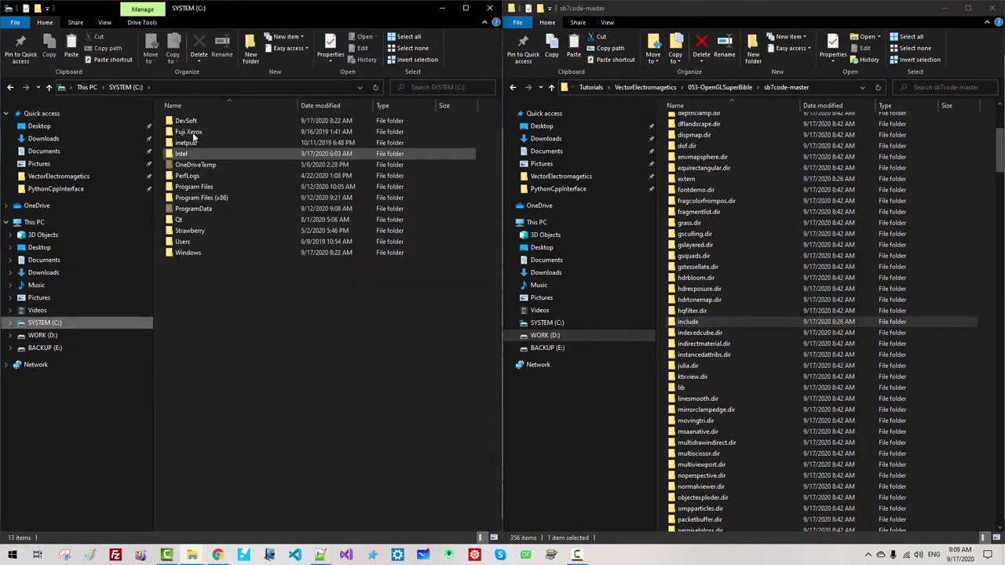
pyautogui.doubleClick(189, 121)
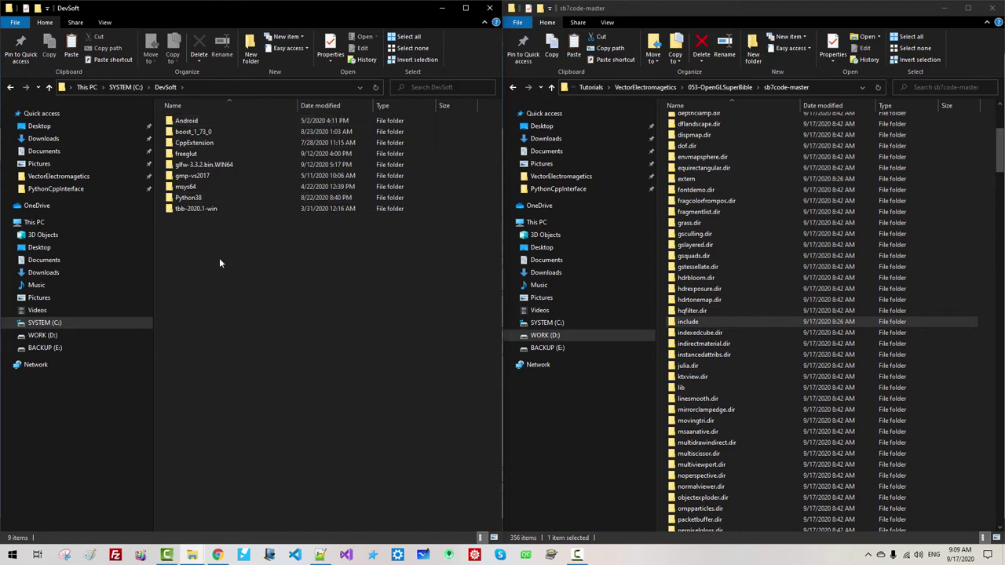
pyautogui.click(252, 55)
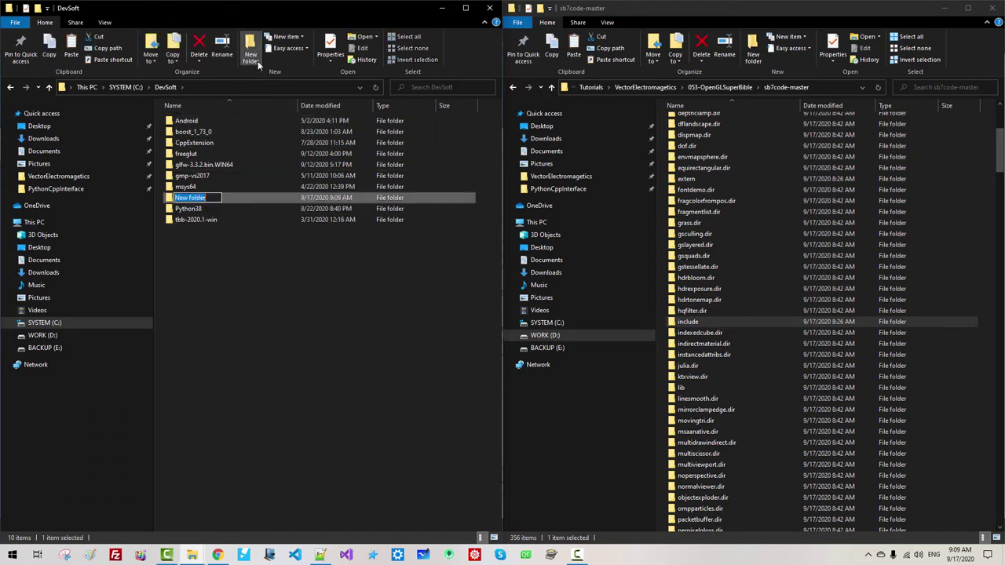
pyautogui.write('SuperBible')
pyautogui.press('Return')
pyautogui.press('Return')
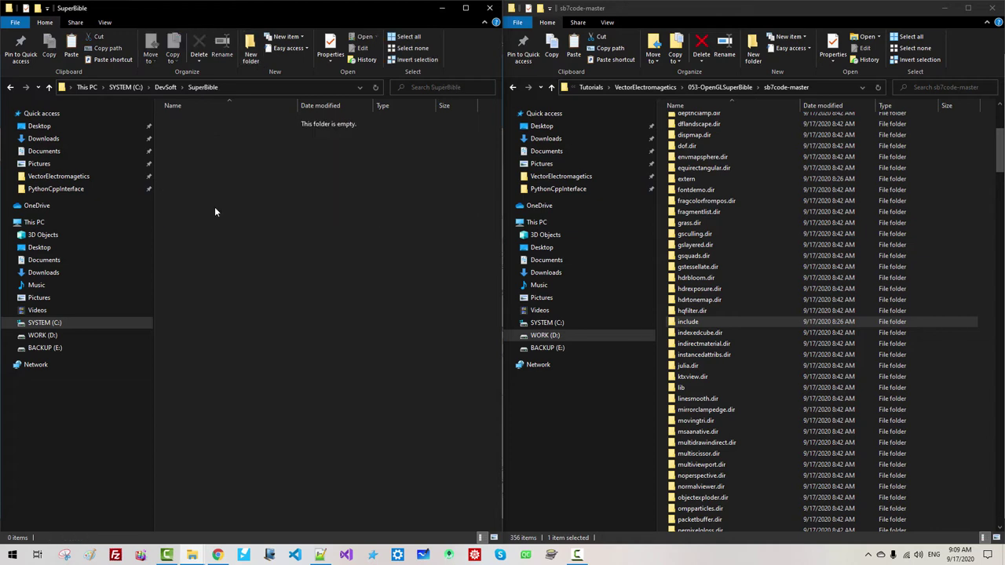
# - Paste the include folder into C:\DevSoft\SuperBible and copy the lib folder from sb7code-master there as well
pyautogui.rightClick(214, 206)
pyautogui.click(153, 276)
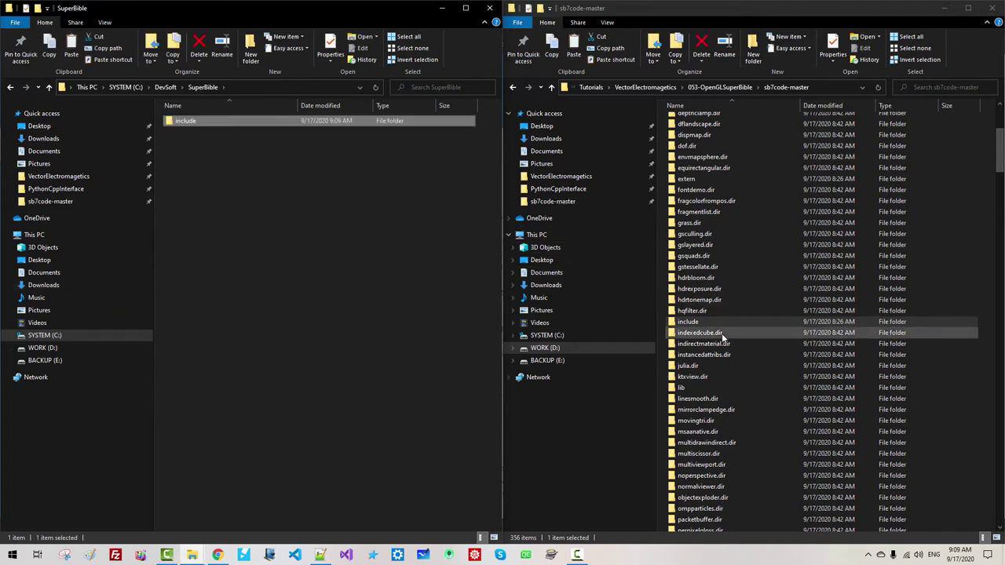
pyautogui.rightClick(683, 387)
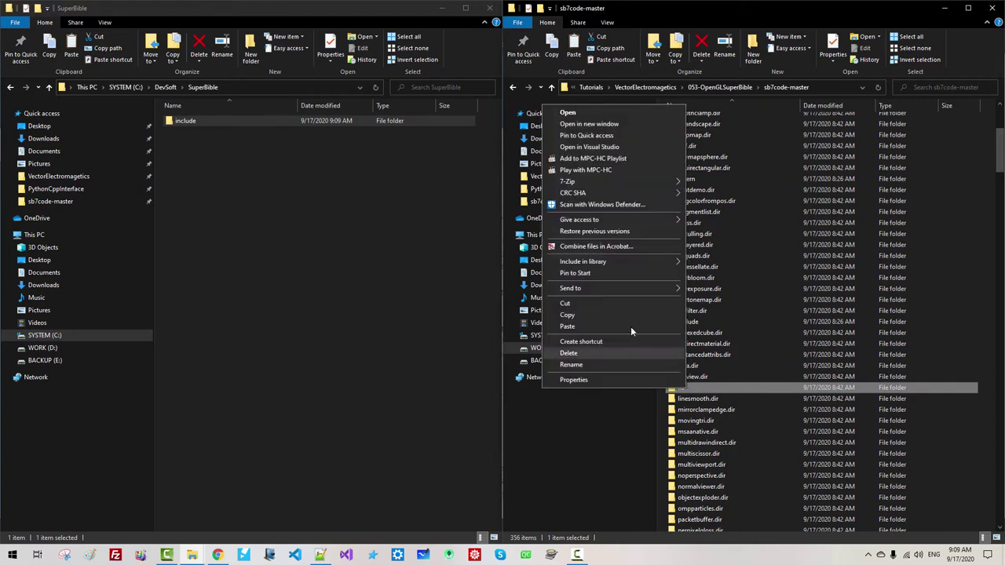
pyautogui.click(611, 315)
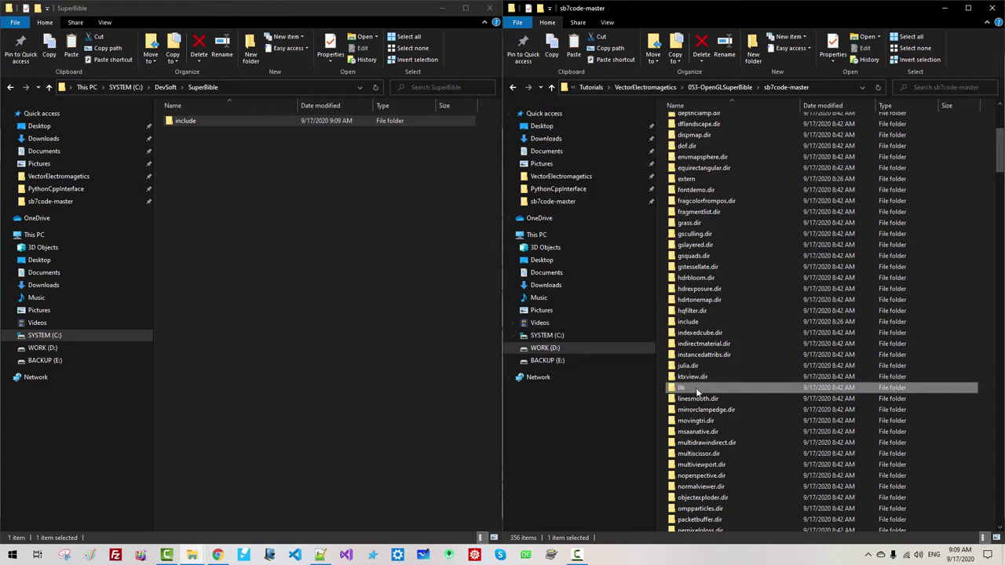
pyautogui.rightClick(330, 196)
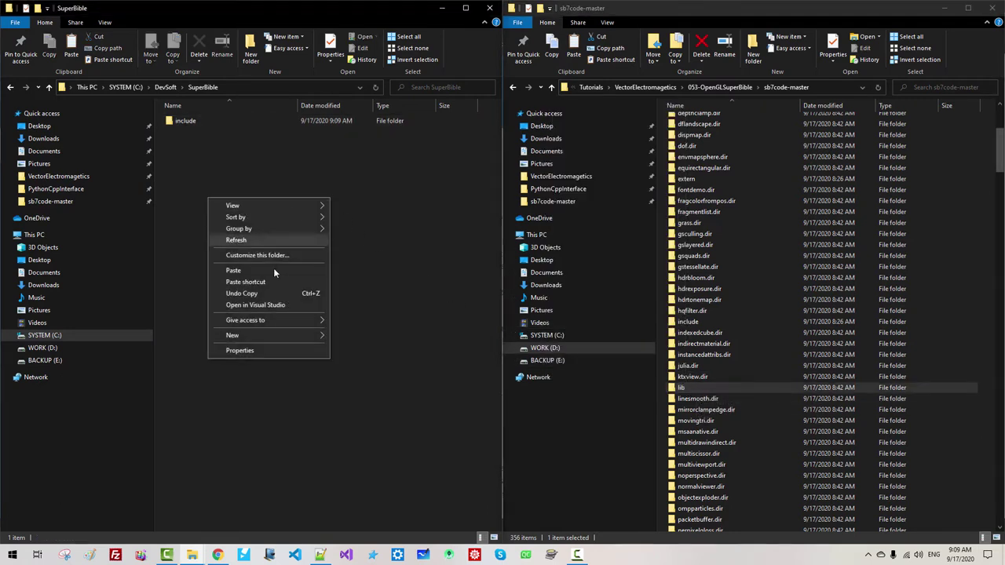
pyautogui.click(233, 270)
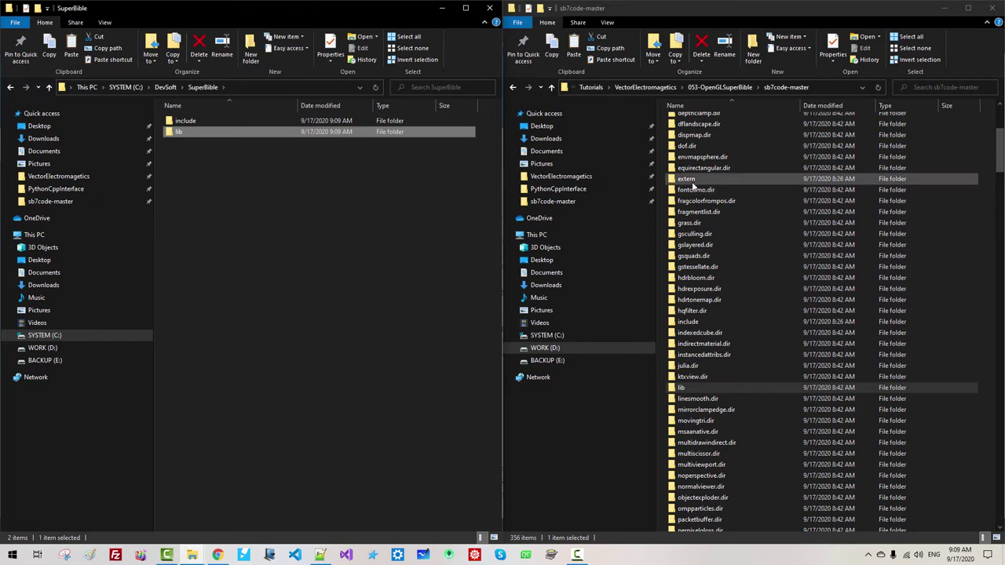
# - Copy the media folder from sb7code-master\bin into C:\DevSoft\SuperBible
pyautogui.scroll(5, 690, 177)
pyautogui.doubleClick(685, 144)
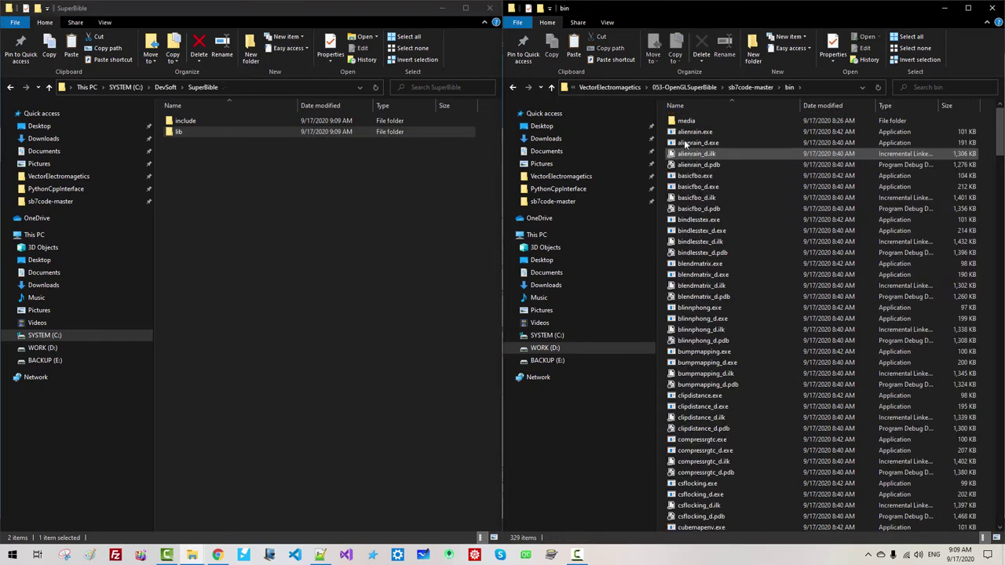
pyautogui.click(686, 123)
pyautogui.rightClick(686, 124)
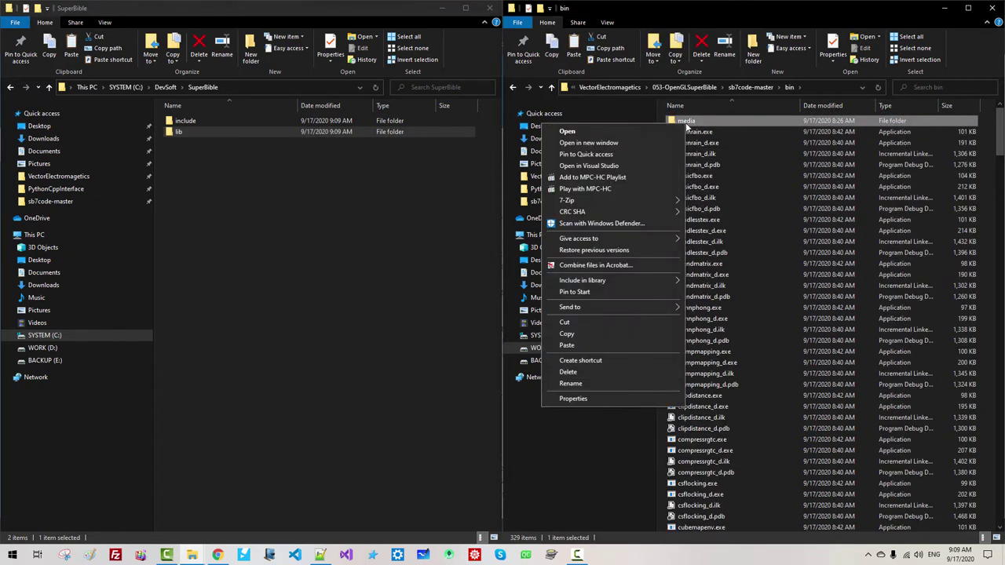
pyautogui.click(573, 335)
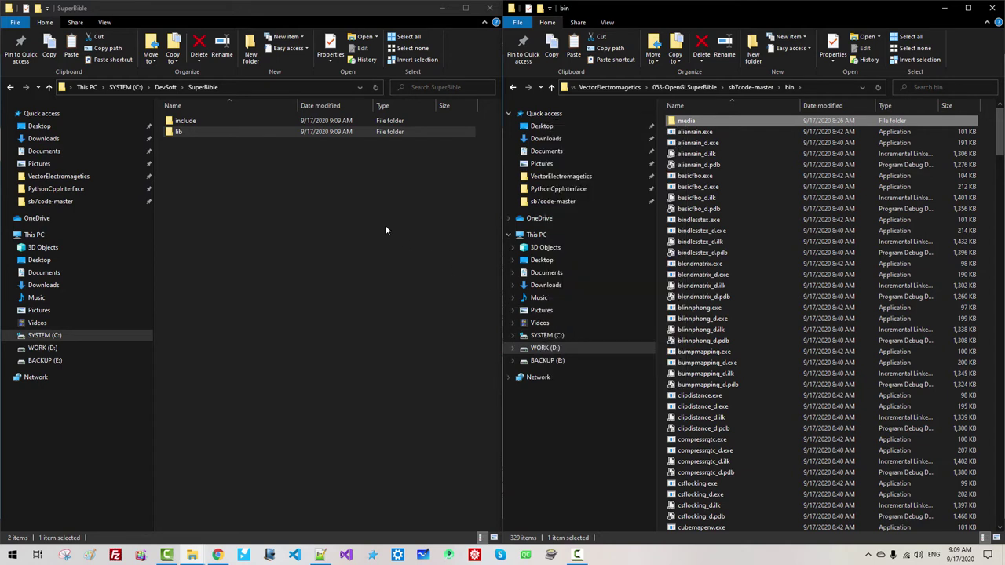
pyautogui.rightClick(358, 201)
pyautogui.click(280, 274)
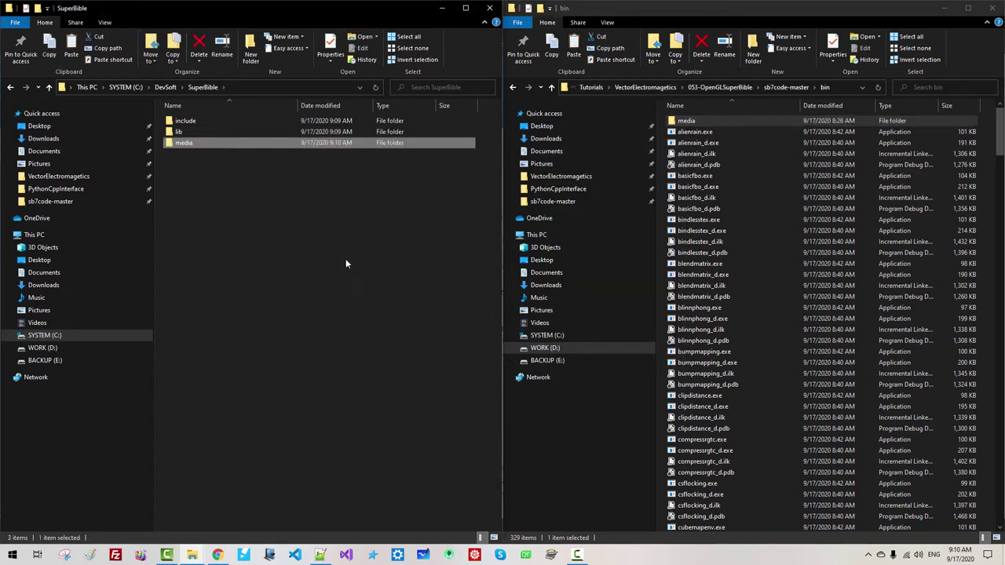
# - Close the sb7code-master\bin window and maximize the SuperBible folder window
pyautogui.click(991, 10)
pyautogui.click(991, 8)
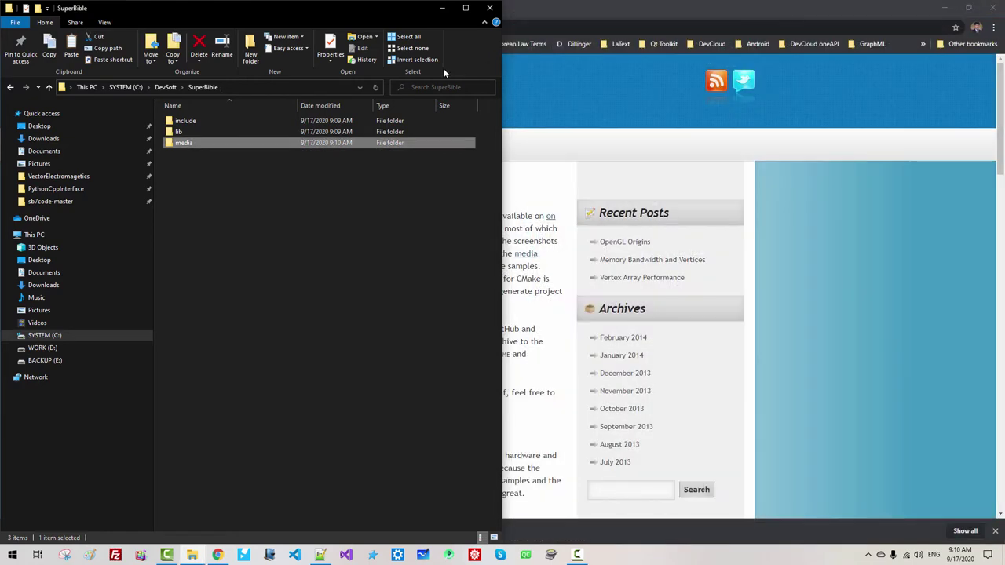
pyautogui.click(466, 8)
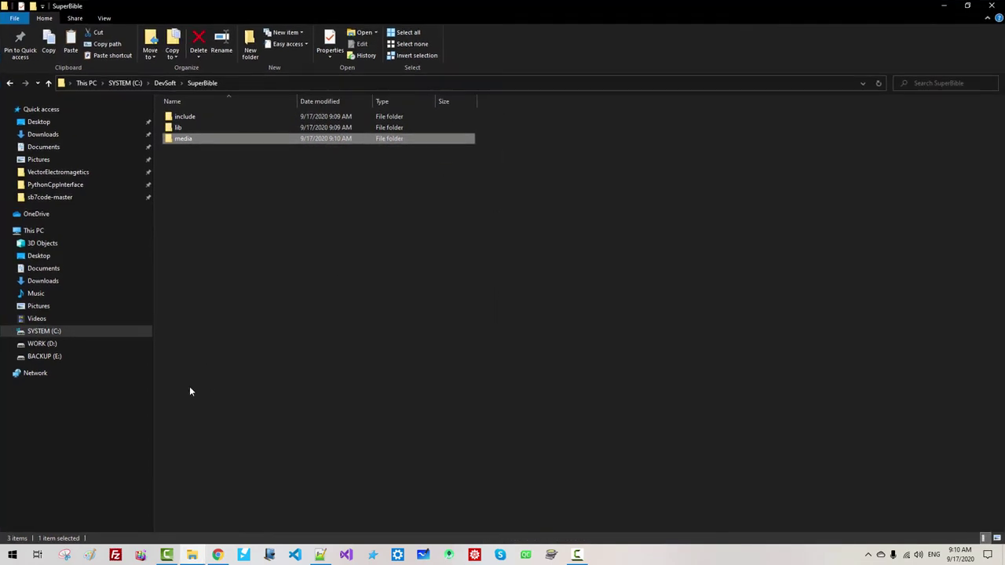
# - Find the system environment variables settings through Windows search and open the Environment Variables dialog
pyautogui.rightClick(13, 555)
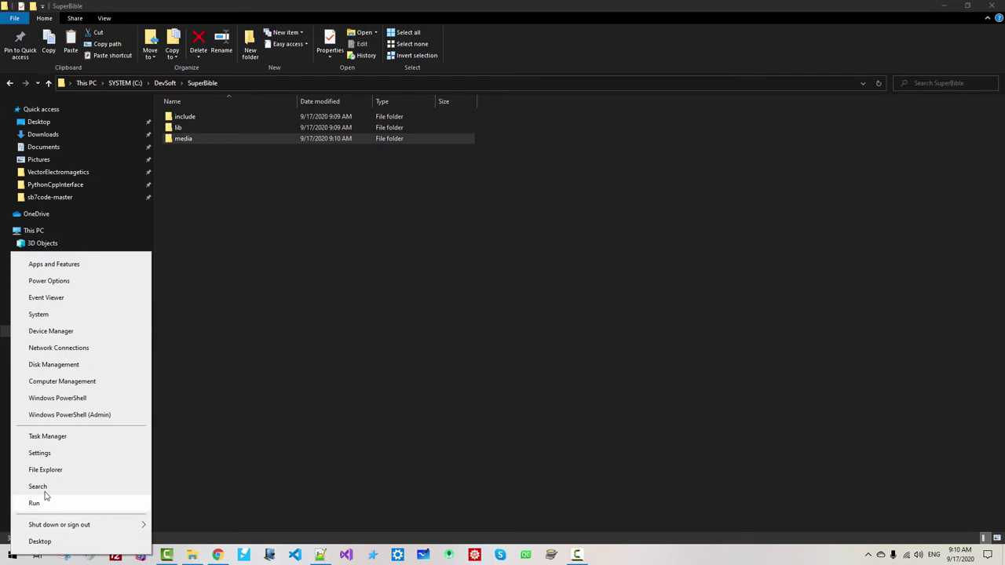
pyautogui.click(44, 488)
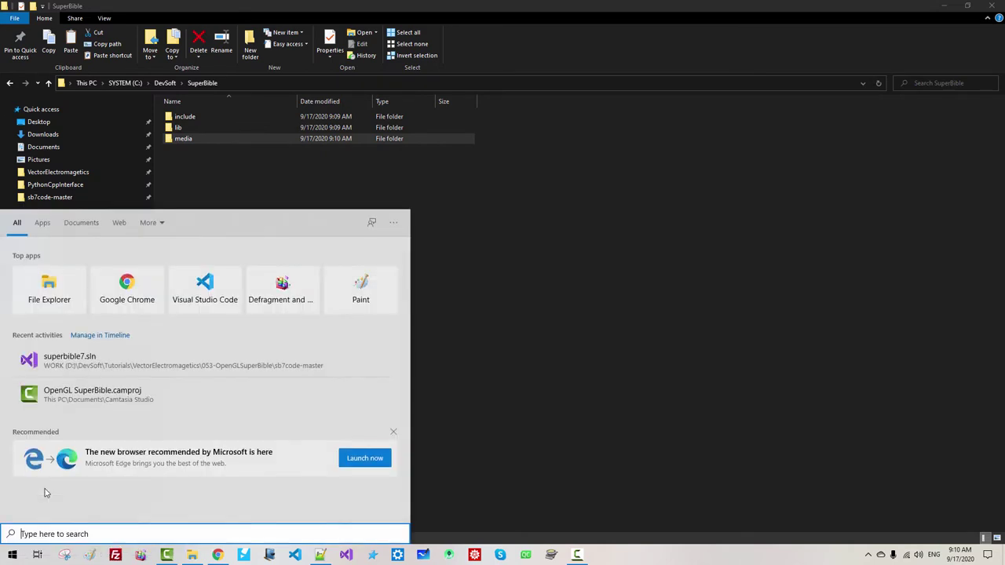
pyautogui.write('environ')
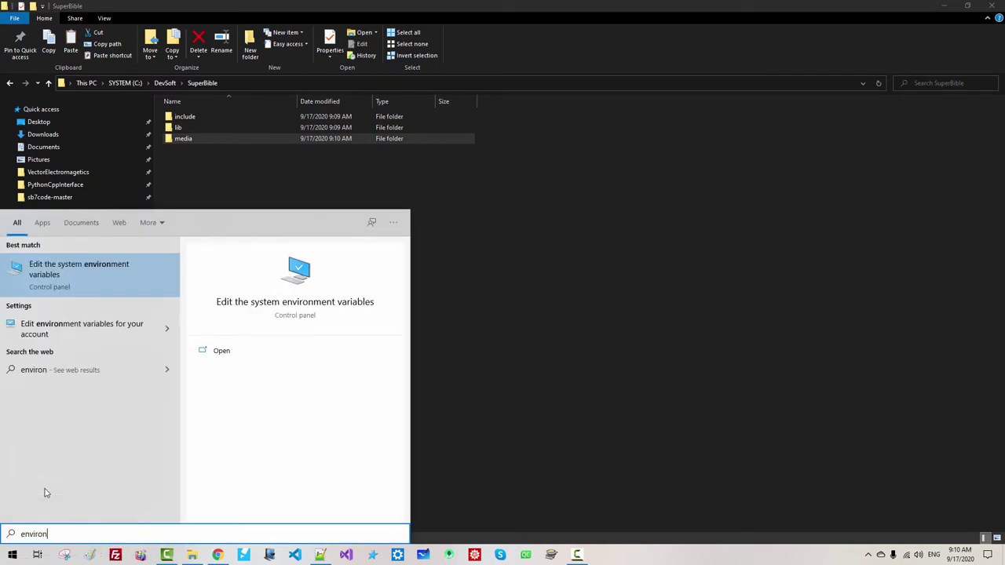
pyautogui.click(102, 272)
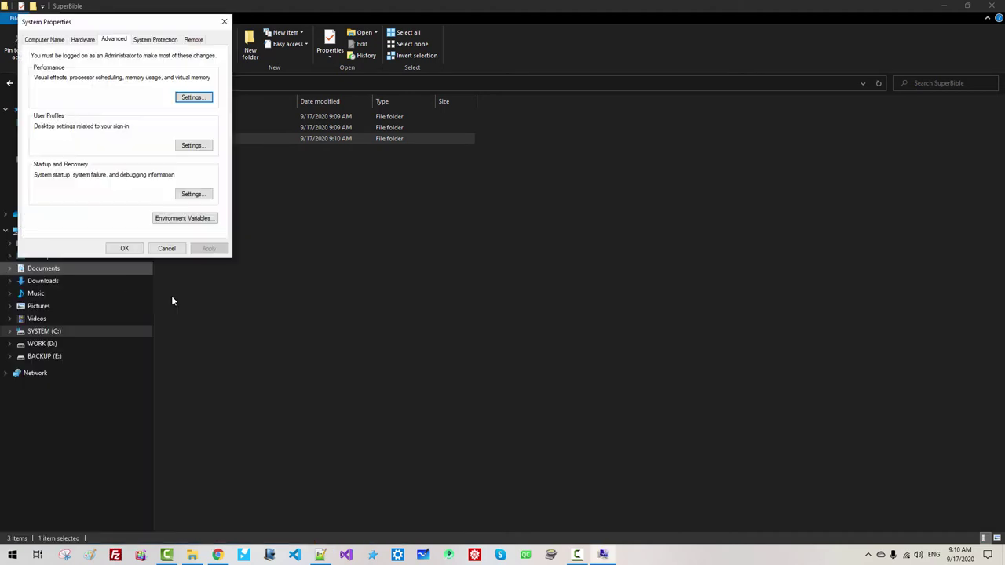
pyautogui.moveTo(126, 26); pyautogui.dragTo(670, 188)
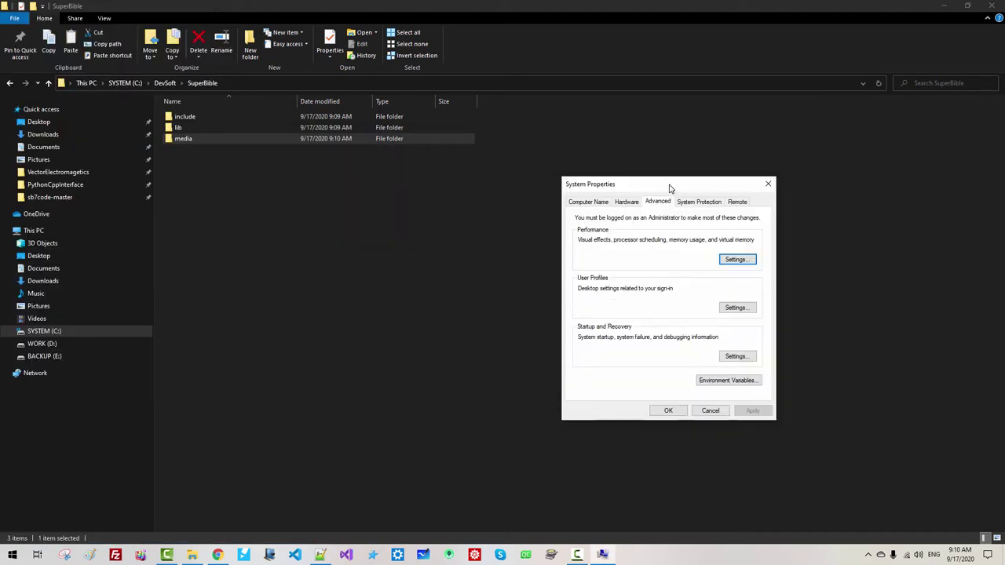
pyautogui.click(714, 383)
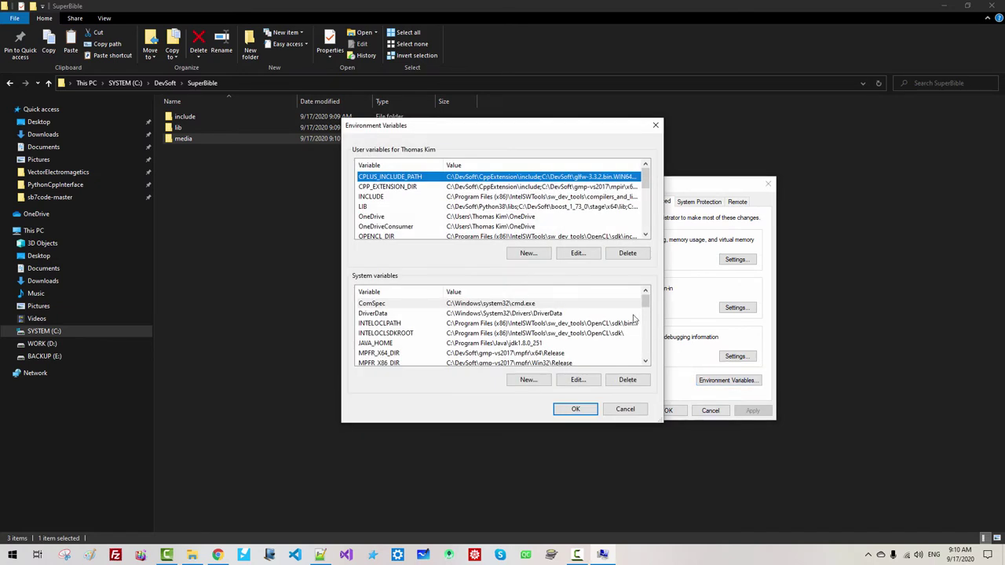
# - Create a user variable named SB7_INCLUDE with the value C:\DevSoft\SuperBible\include, copying the path from the include folder
pyautogui.click(537, 254)
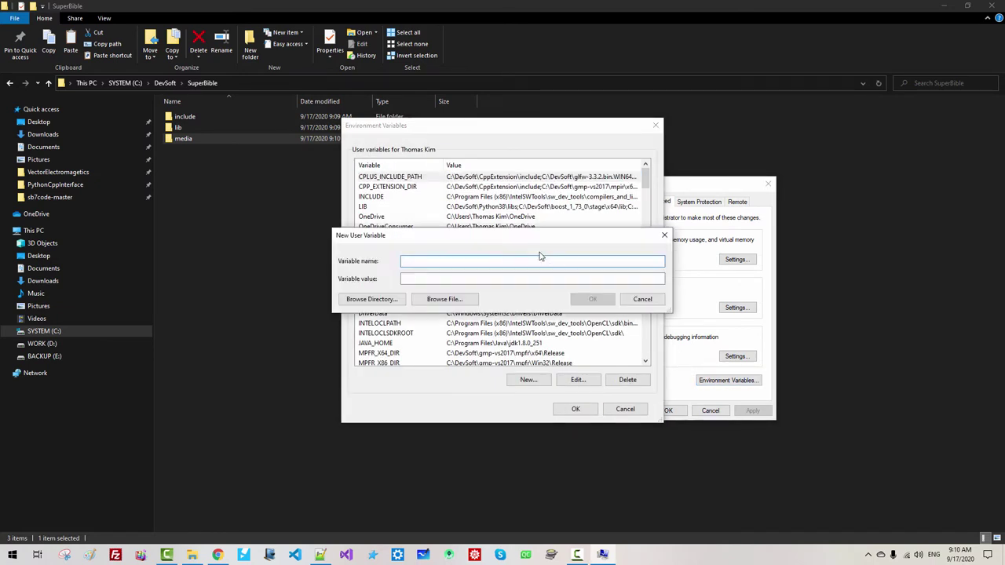
pyautogui.write('SB7_INCLUDE')
pyautogui.doubleClick(221, 117)
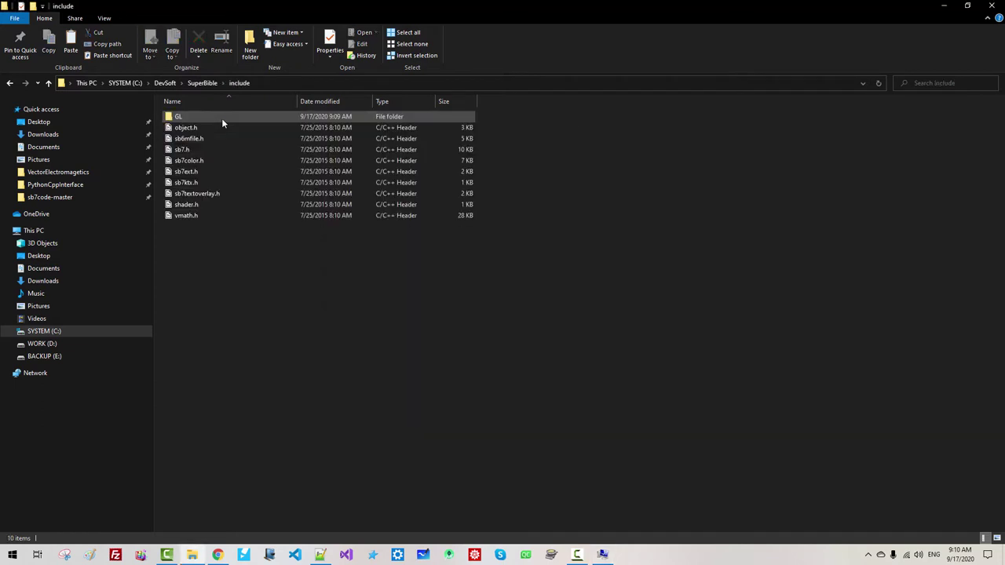
pyautogui.click(298, 82)
pyautogui.hotkey('ctrl', 'c')
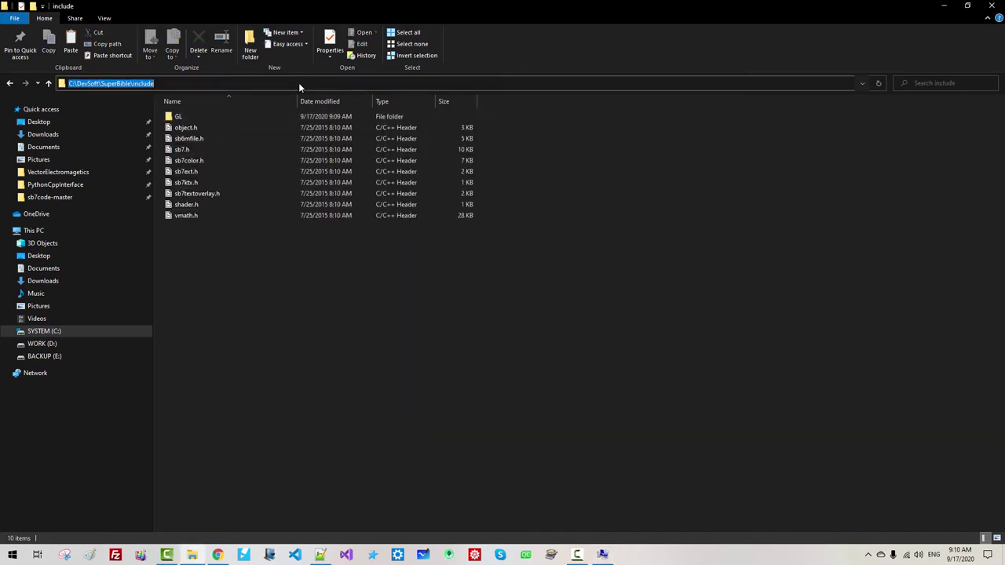
pyautogui.click(944, 5)
pyautogui.click(463, 279)
pyautogui.hotkey('ctrl', 'v')
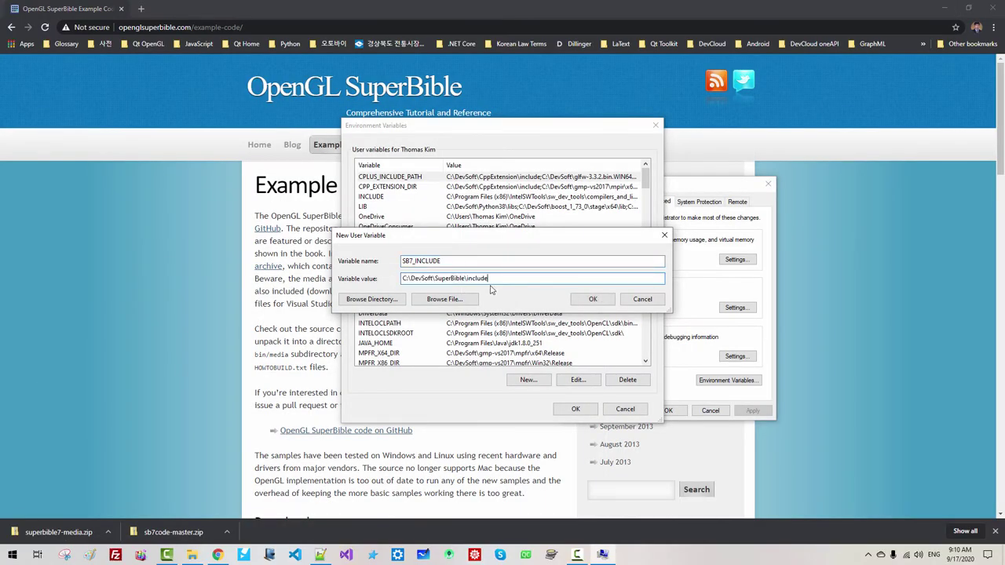
pyautogui.click(582, 303)
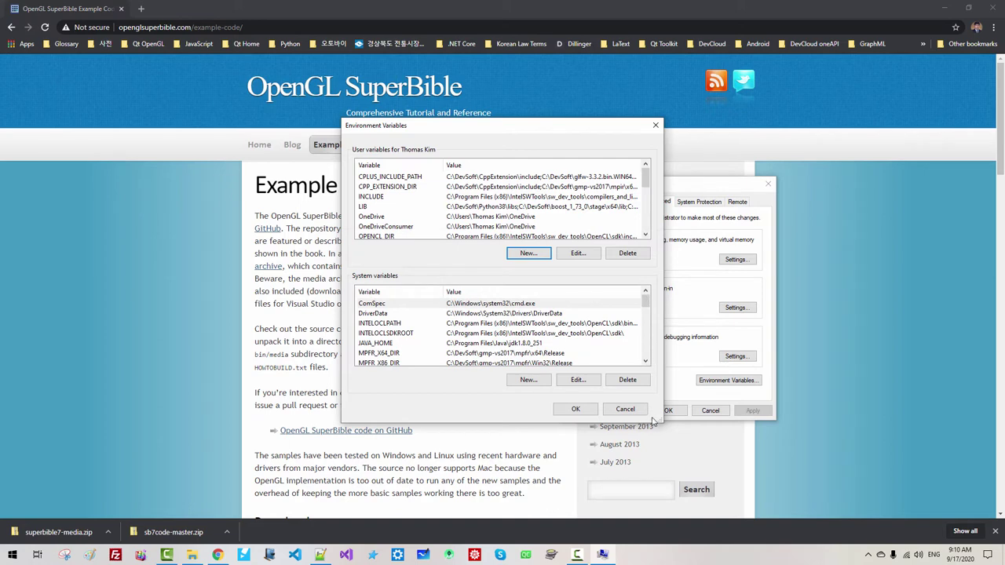
# - Enlarge the Environment Variables dialog and check the SB7_INCLUDE entry among the user variables
pyautogui.moveTo(662, 422); pyautogui.dragTo(680, 461)
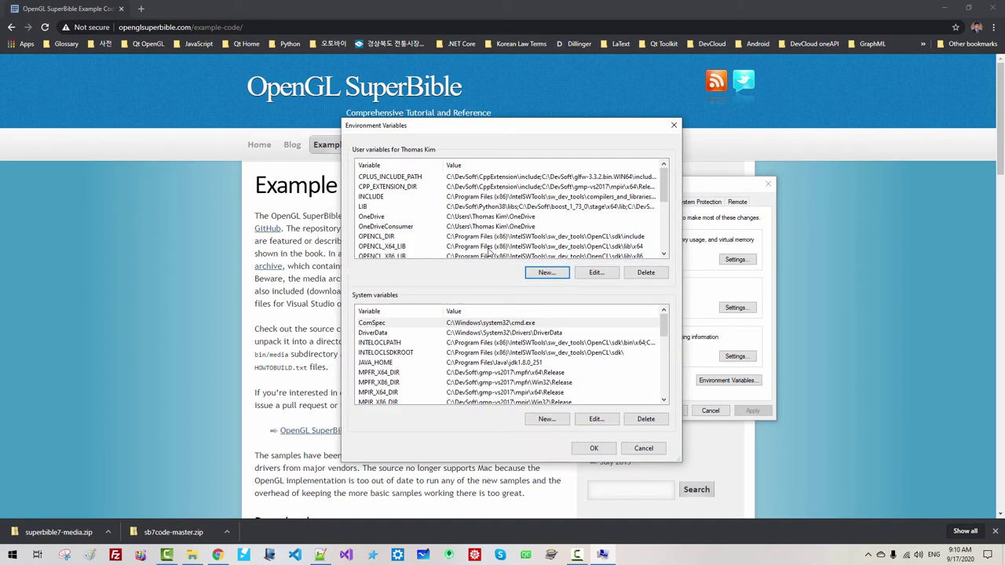
pyautogui.scroll(-3, 471, 239)
pyautogui.scroll(4, 447, 235)
pyautogui.scroll(-2, 419, 234)
pyautogui.click(398, 228)
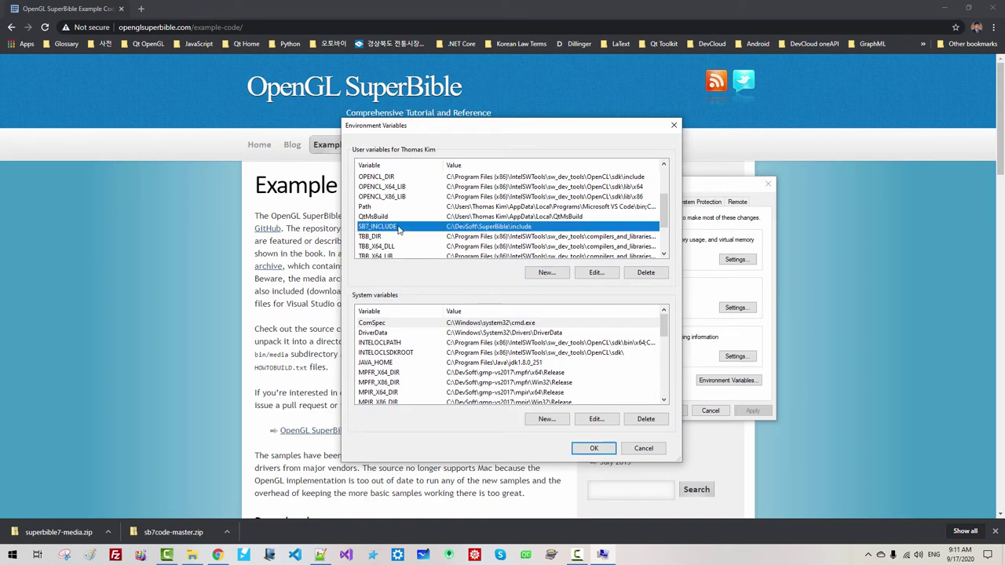
# - Start a new user variable named SB7_LIB and copy the path of the folder C:\DevSoft\SuperBible\lib
pyautogui.click(549, 275)
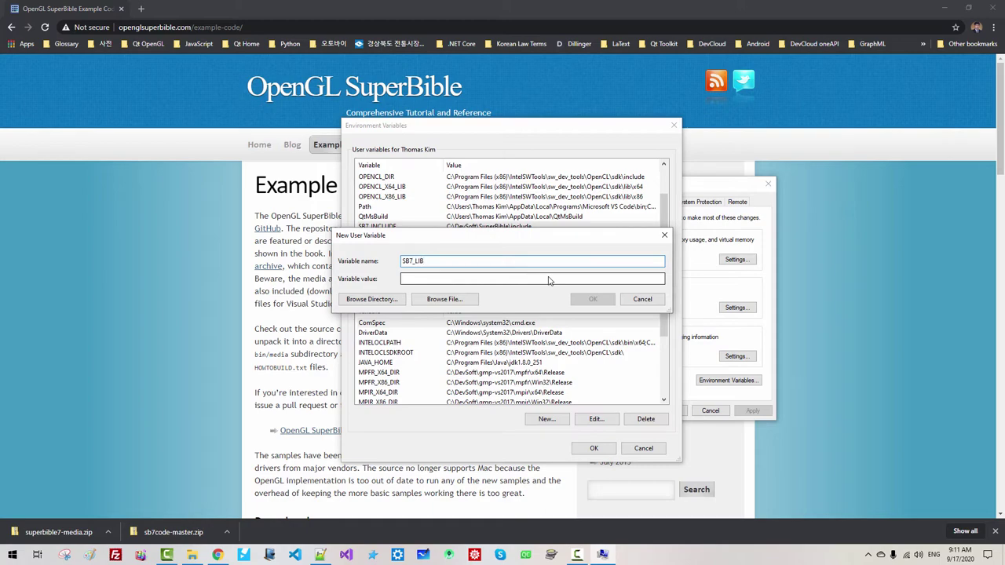
pyautogui.hotkey('alt', 'Tab')
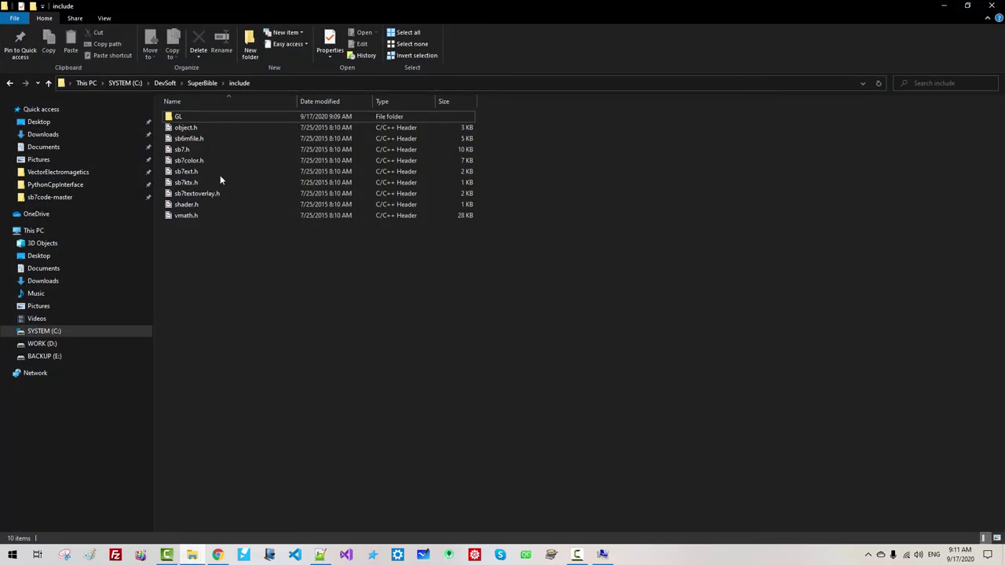
pyautogui.click(97, 332)
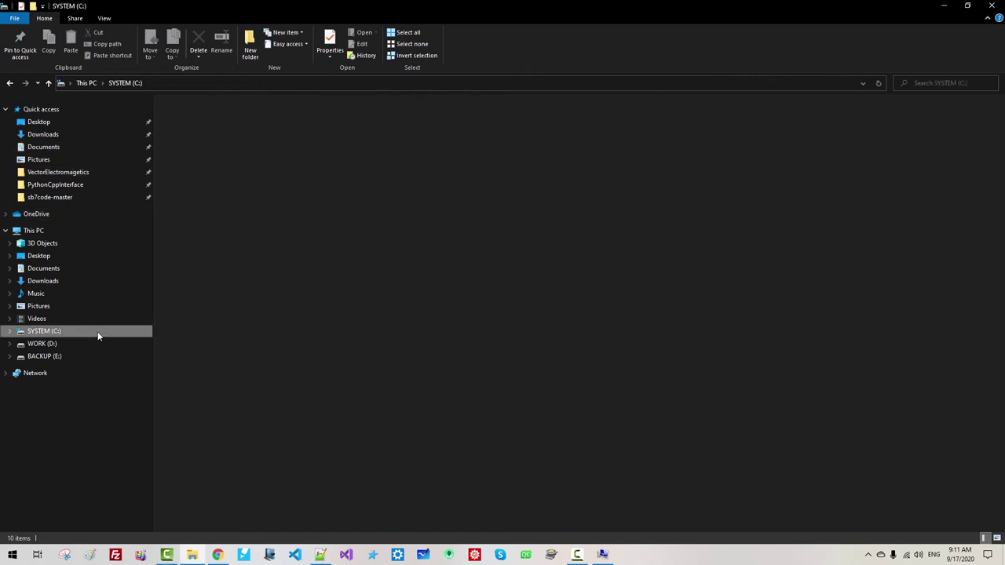
pyautogui.doubleClick(194, 120)
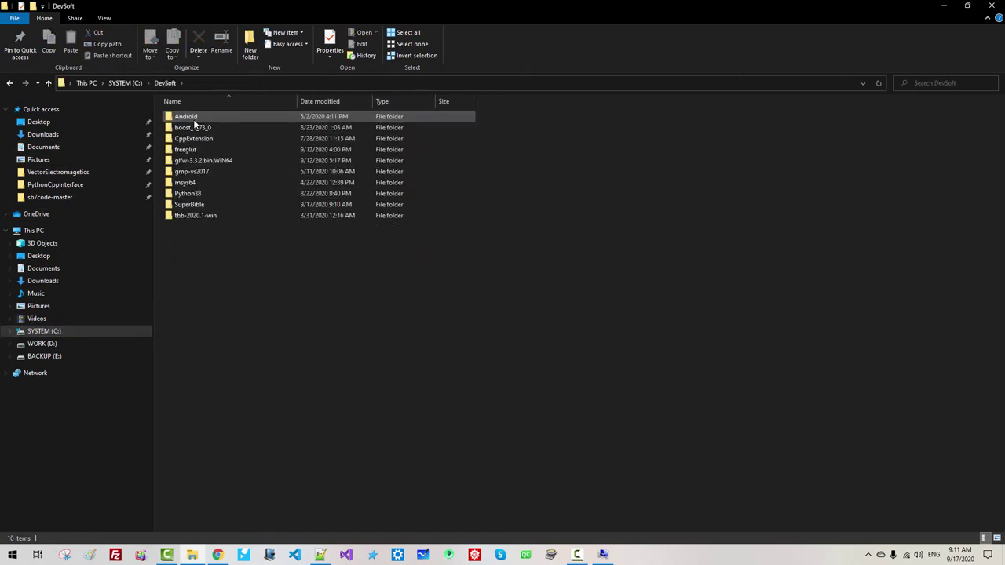
pyautogui.doubleClick(194, 205)
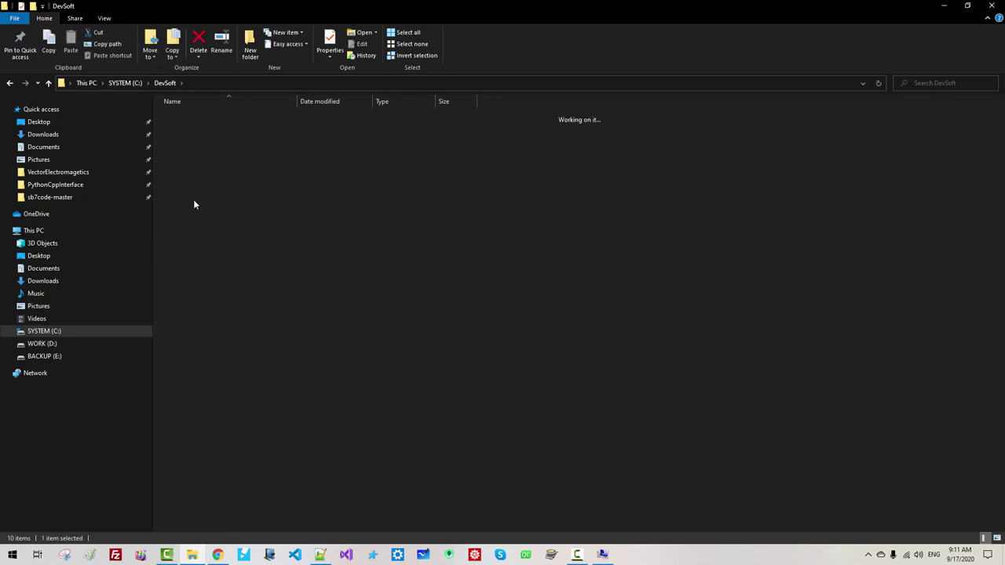
pyautogui.doubleClick(179, 129)
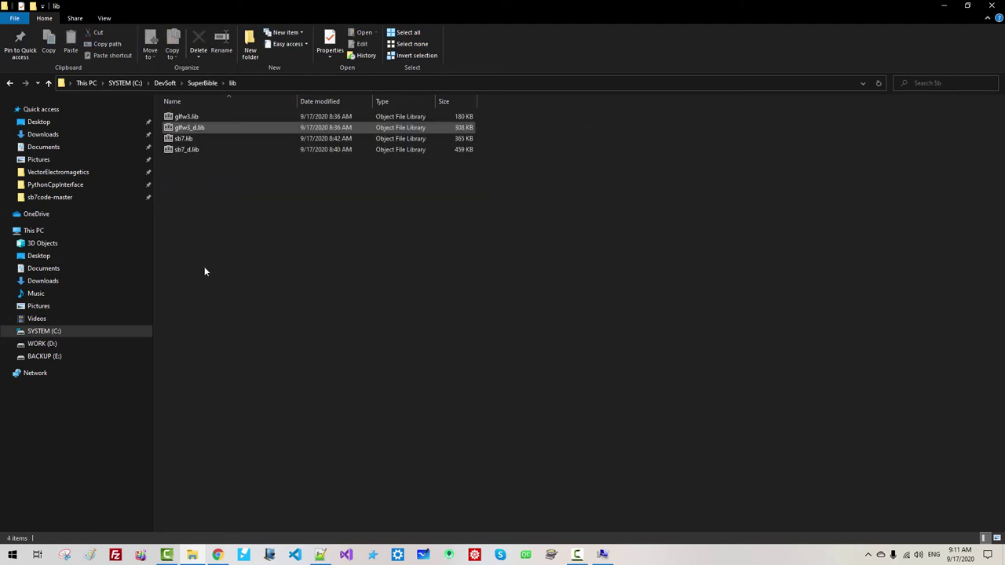
pyautogui.click(265, 85)
pyautogui.hotkey('ctrl', 'c')
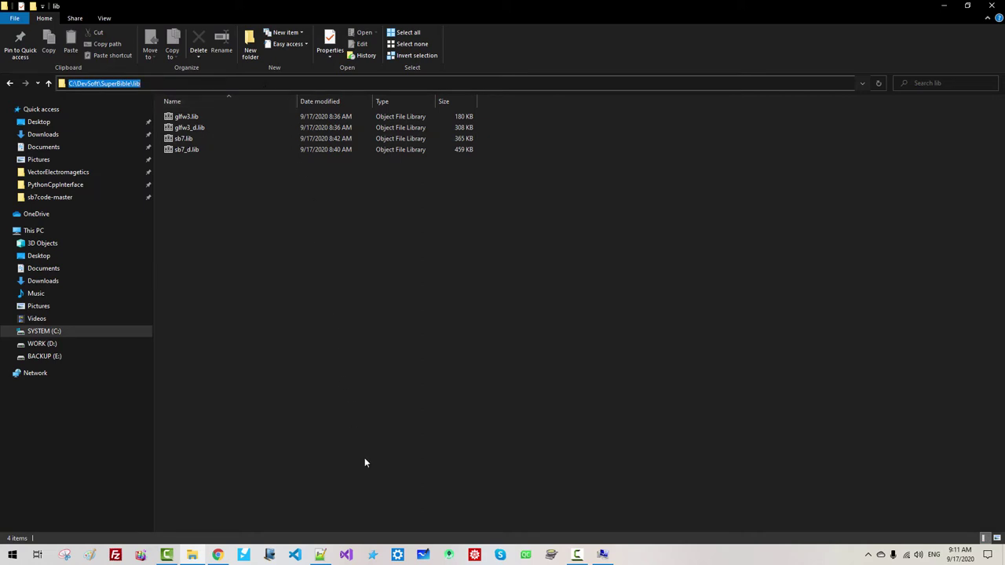
# - Set the SB7_LIB value to C:\DevSoft\SuperBible\lib and save the environment variables, closing System Properties
pyautogui.click(602, 556)
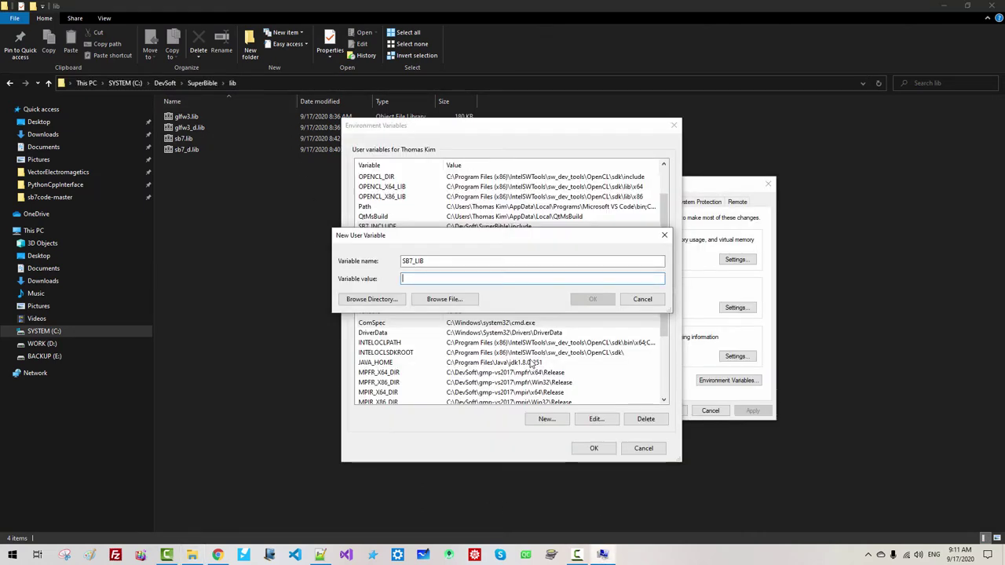
pyautogui.hotkey('ctrl', 'v')
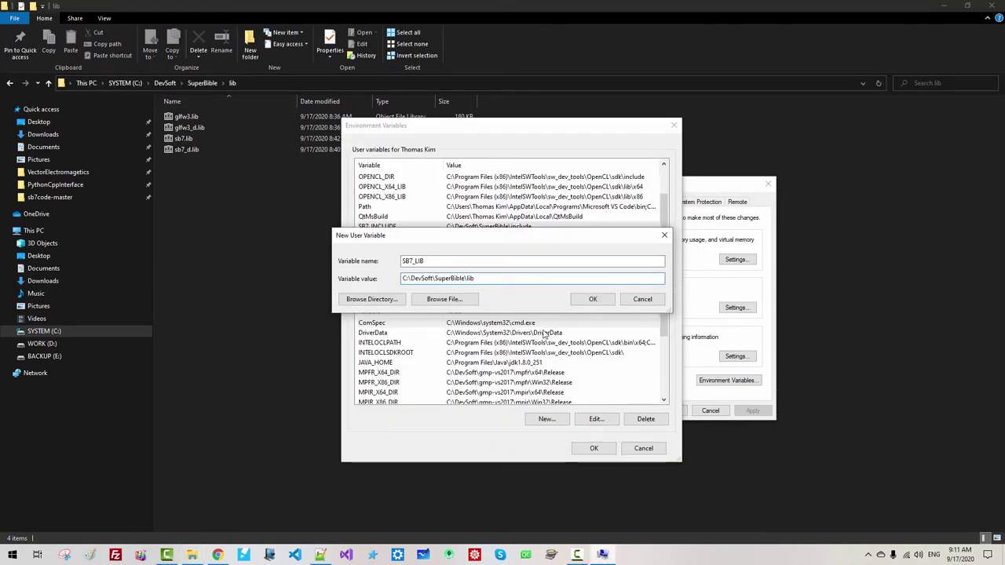
pyautogui.click(581, 301)
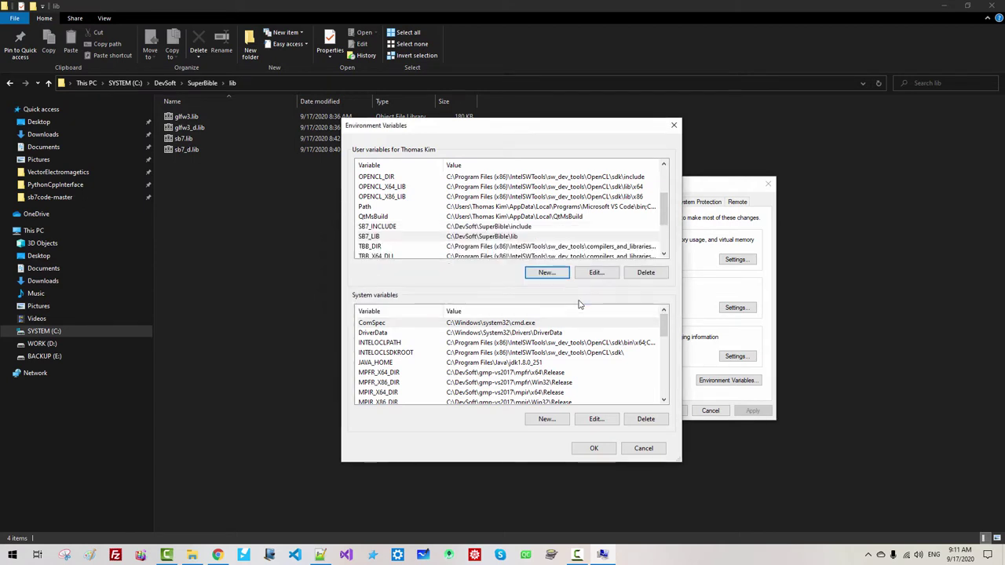
pyautogui.click(595, 450)
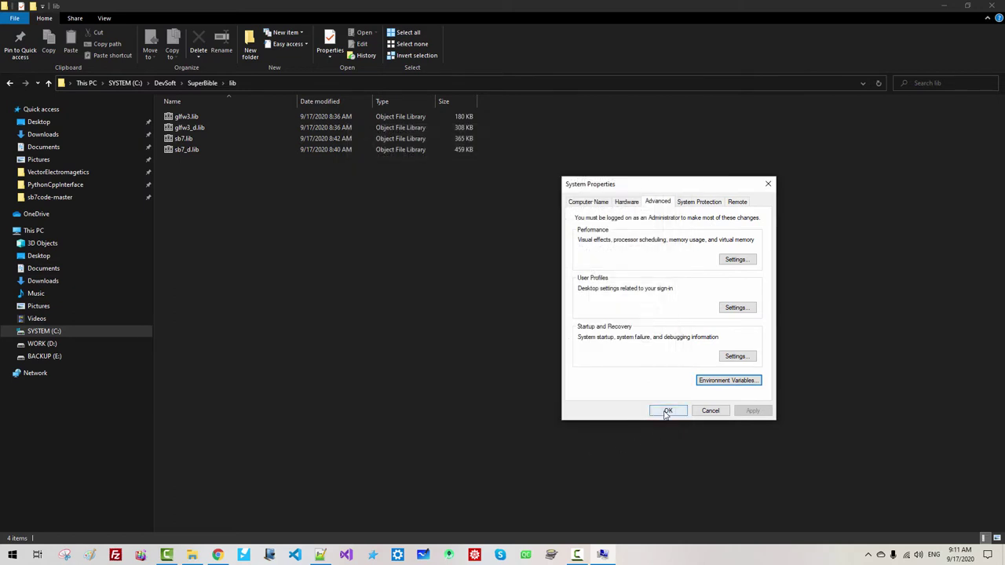
pyautogui.click(667, 412)
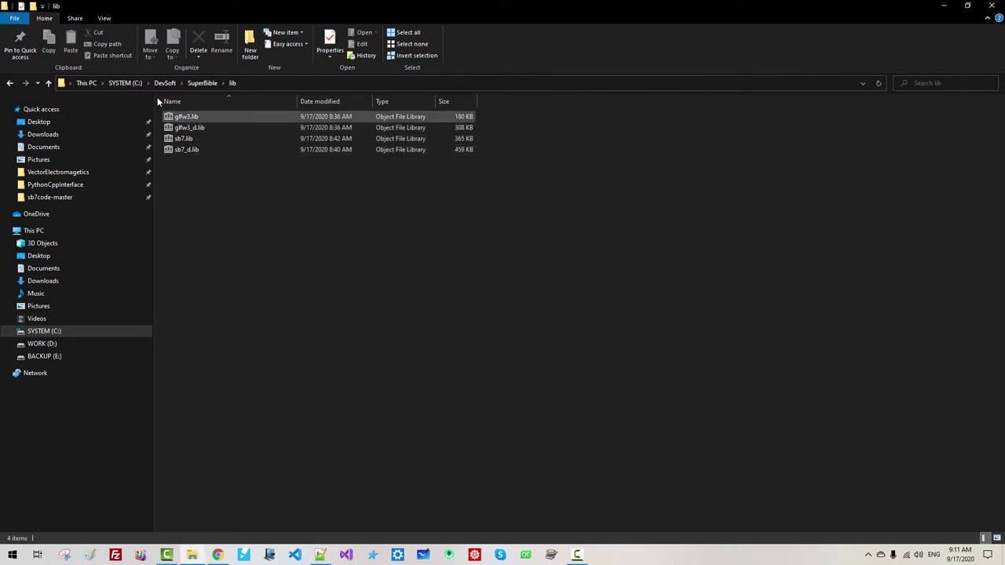
# - Check the contents of C:\DevSoft\SuperBible and close the folder window and the browser
pyautogui.click(135, 84)
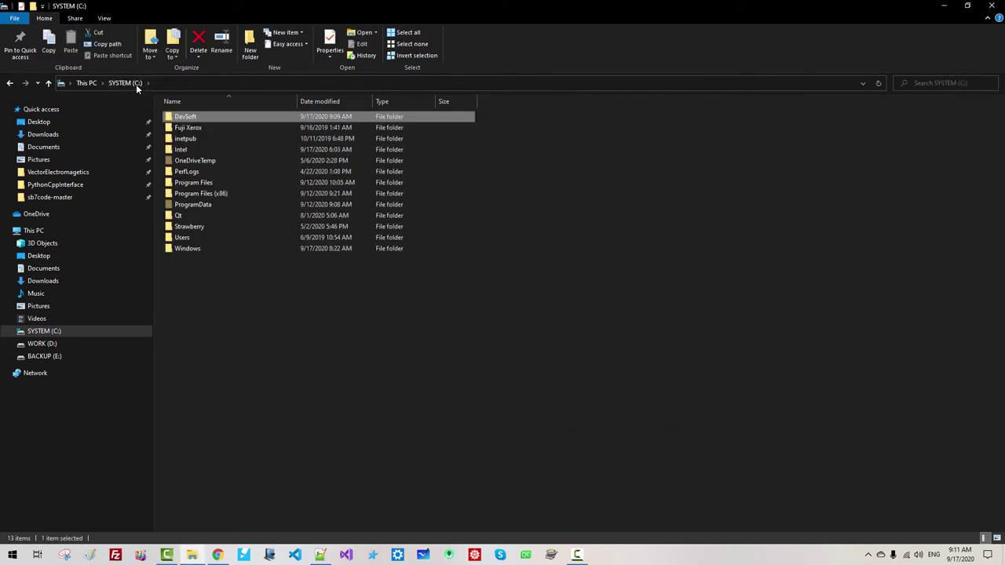
pyautogui.doubleClick(181, 118)
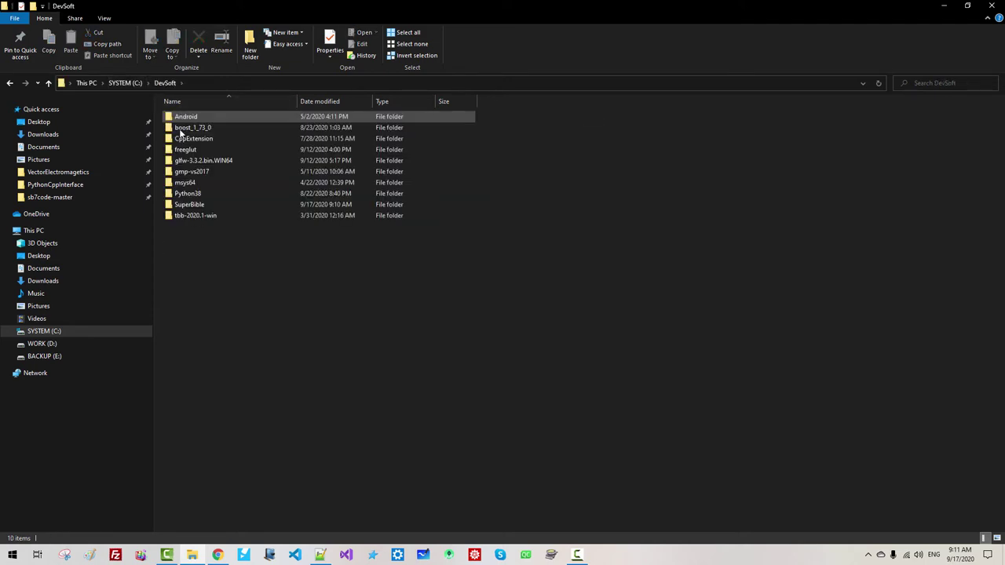
pyautogui.doubleClick(189, 206)
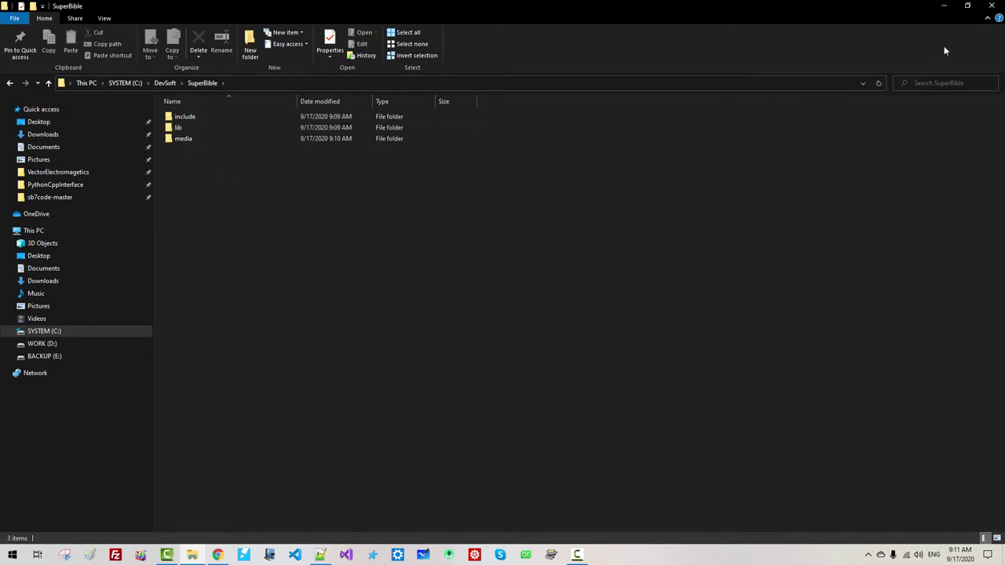
pyautogui.click(988, 9)
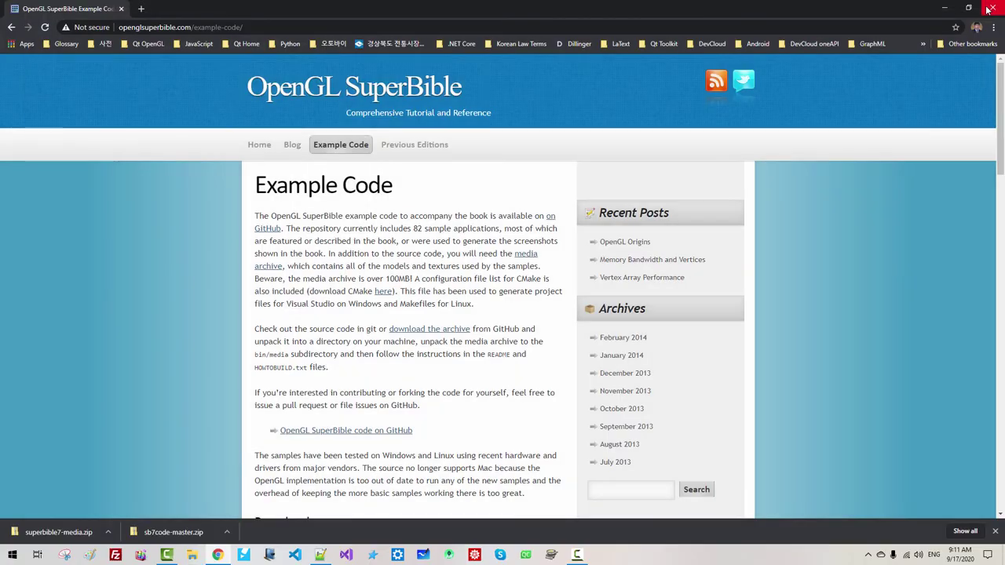
pyautogui.click(988, 9)
# - Switch to Visual Studio and start creating a new project
pyautogui.click(348, 556)
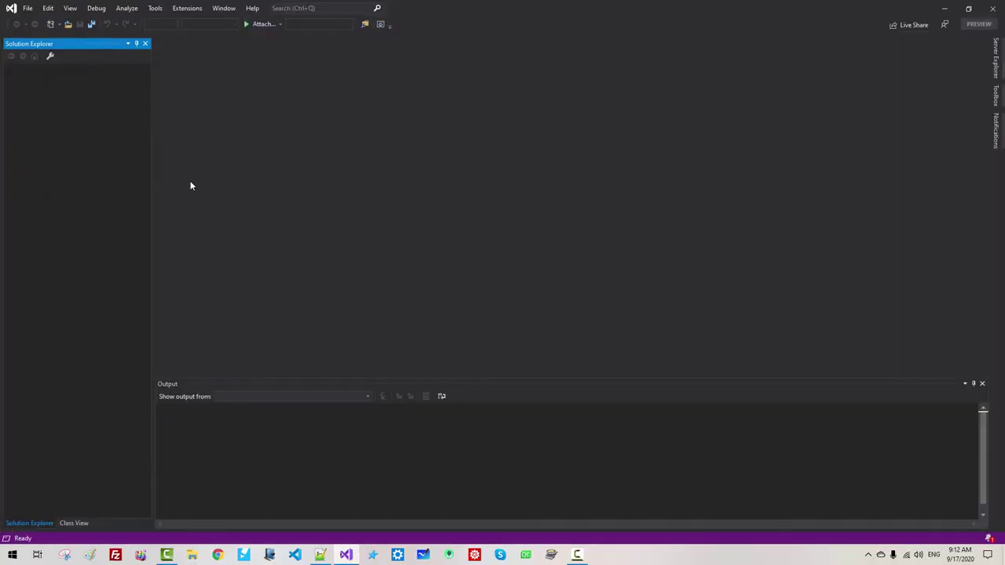
pyautogui.click(29, 11)
pyautogui.moveTo(31, 23)
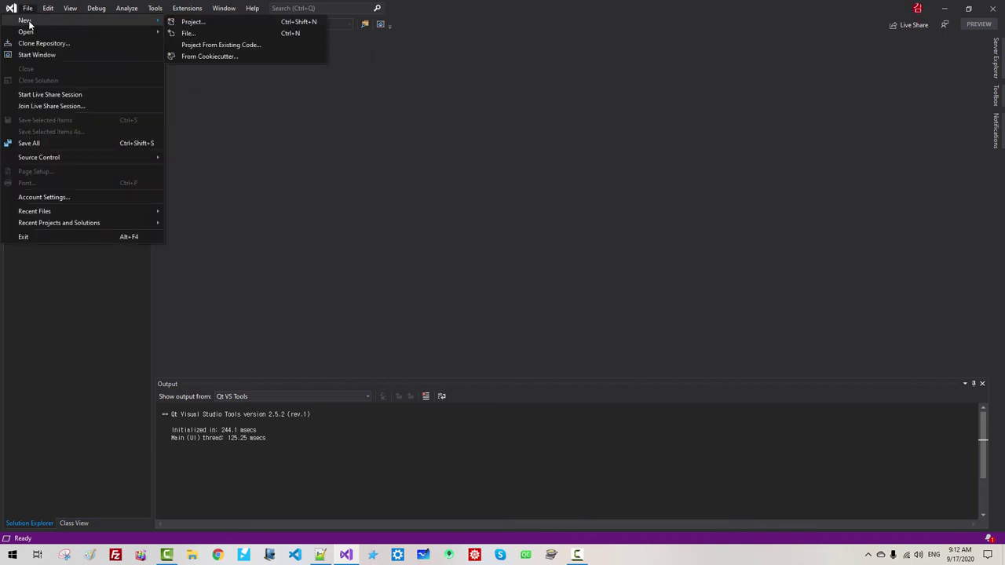
pyautogui.click(185, 21)
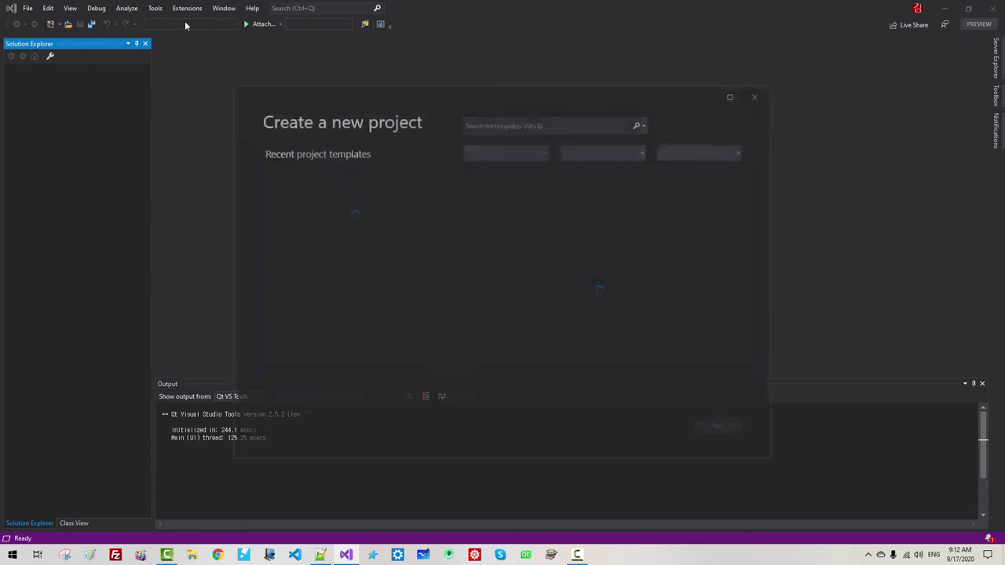
# - Search the project templates for "Windows Desktop" and choose the Windows Desktop Wizard for the new project
pyautogui.click(505, 123)
pyautogui.write('Windo')
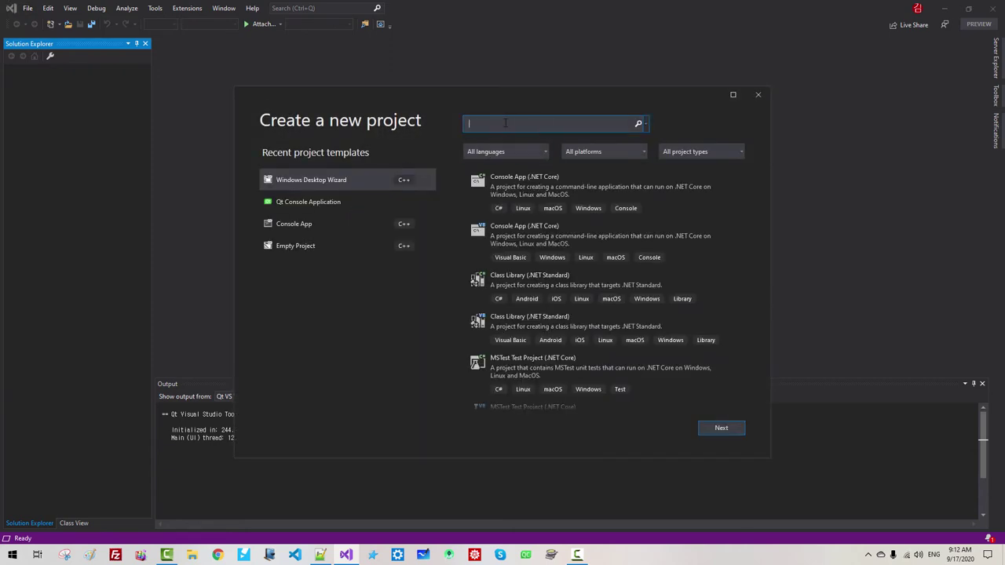
pyautogui.write('ws D')
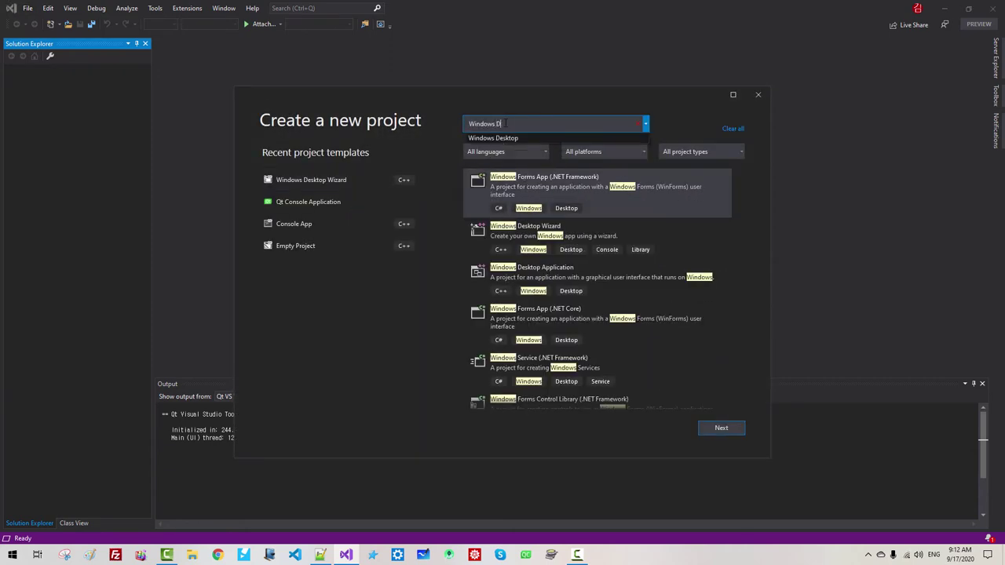
pyautogui.write('esktop')
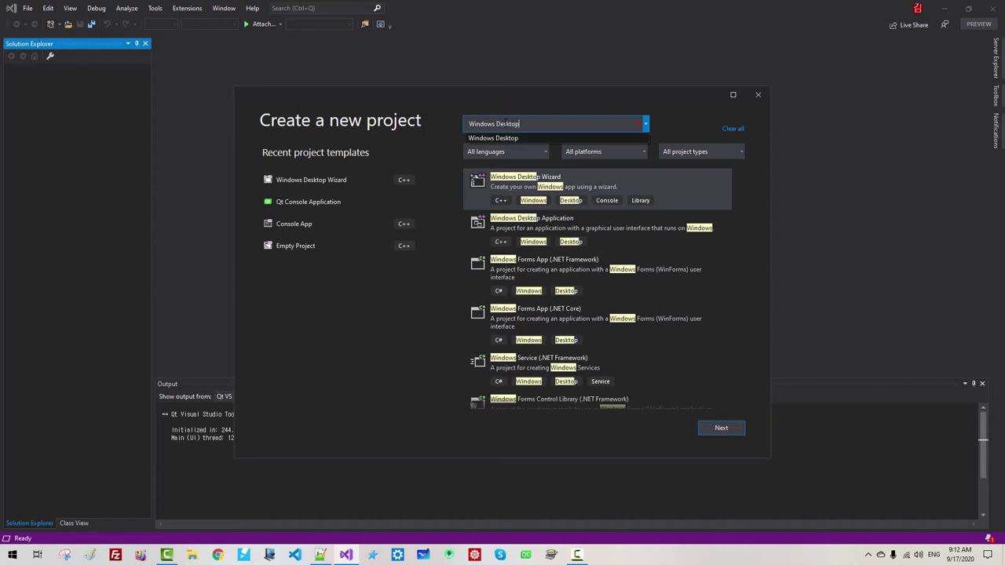
pyautogui.click(552, 232)
pyautogui.click(552, 231)
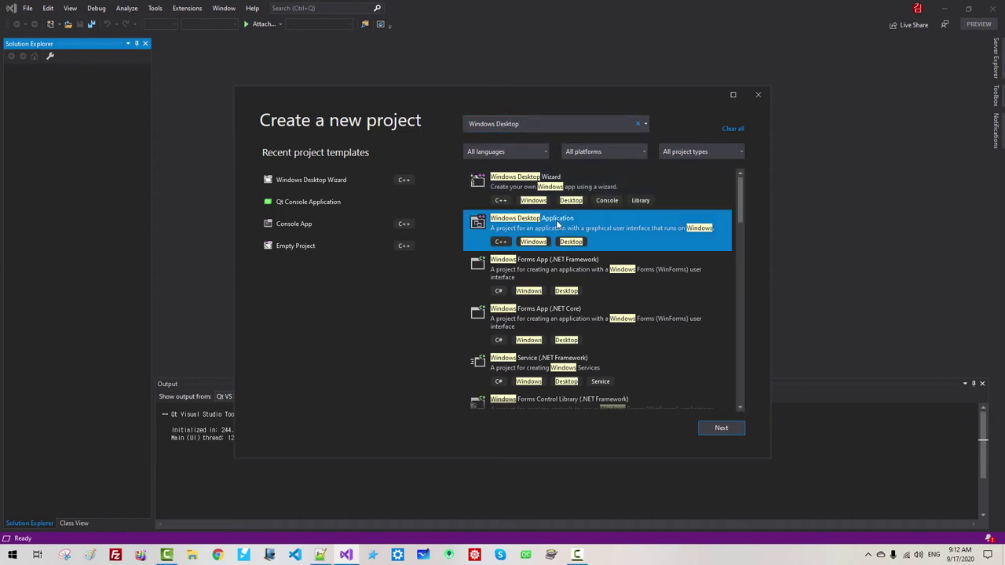
pyautogui.click(554, 188)
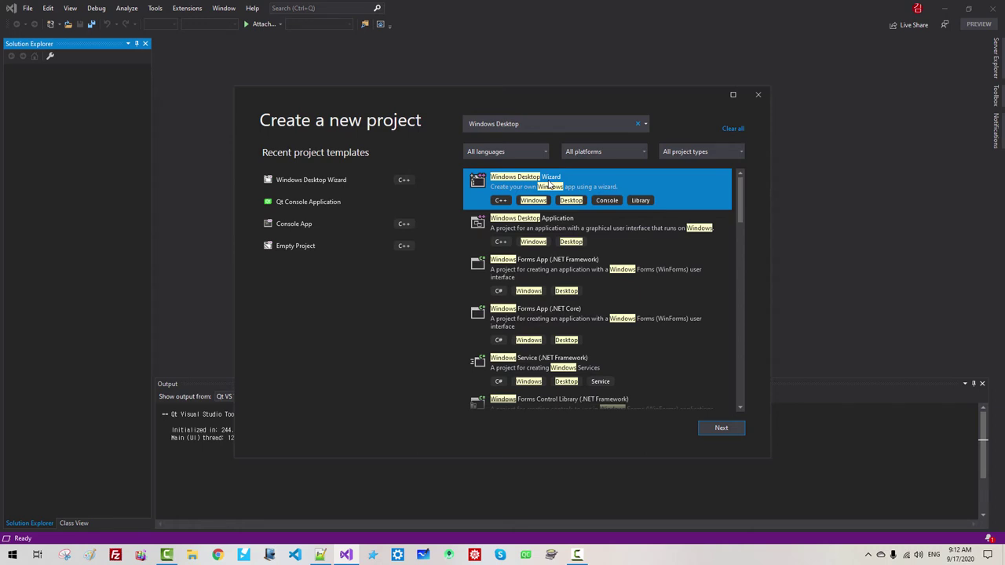
pyautogui.click(722, 430)
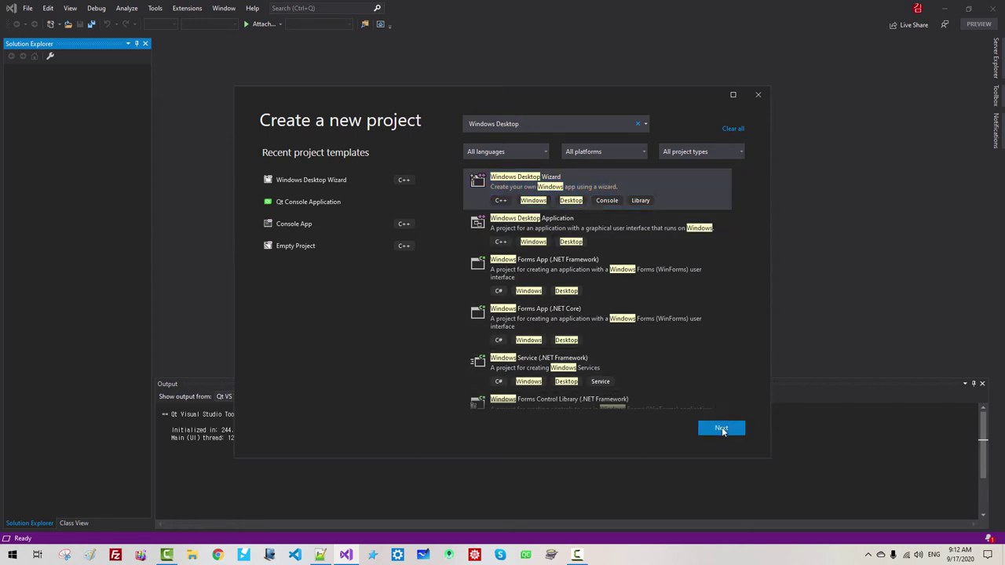
# - Set the project location to the 053-OpenGLSuperBible folder, name the project SuperBibleApp, and create it
pyautogui.click(569, 233)
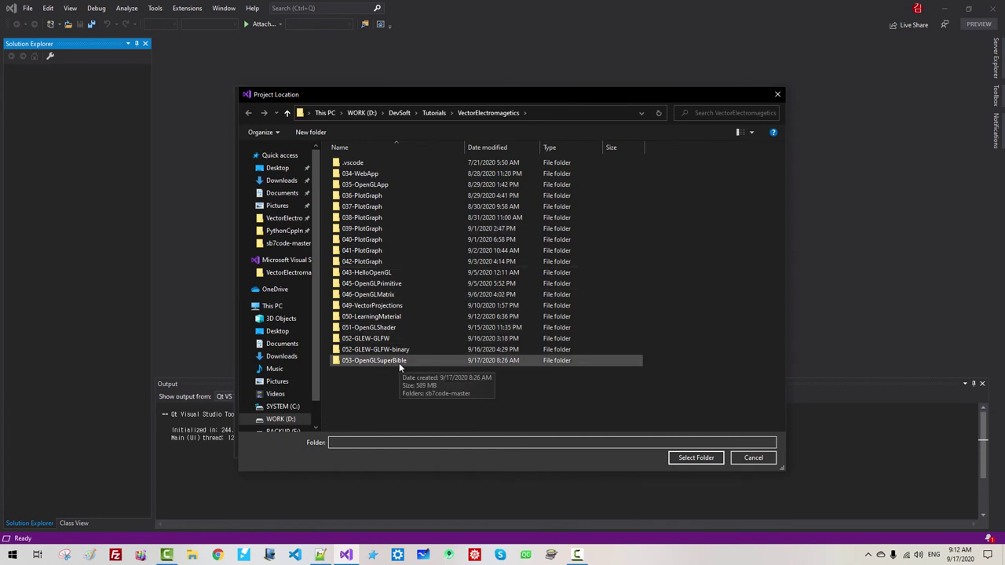
pyautogui.doubleClick(391, 364)
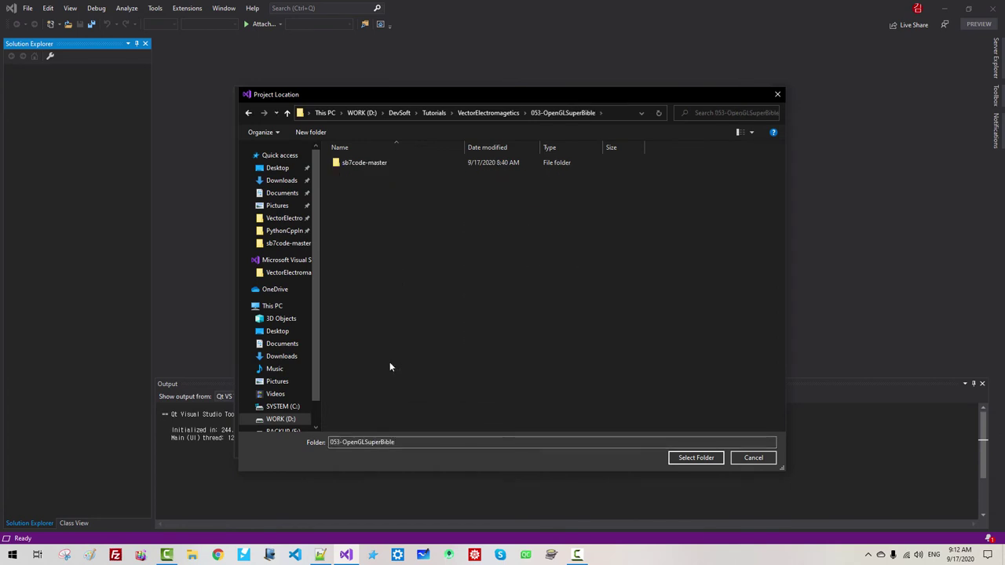
pyautogui.click(707, 458)
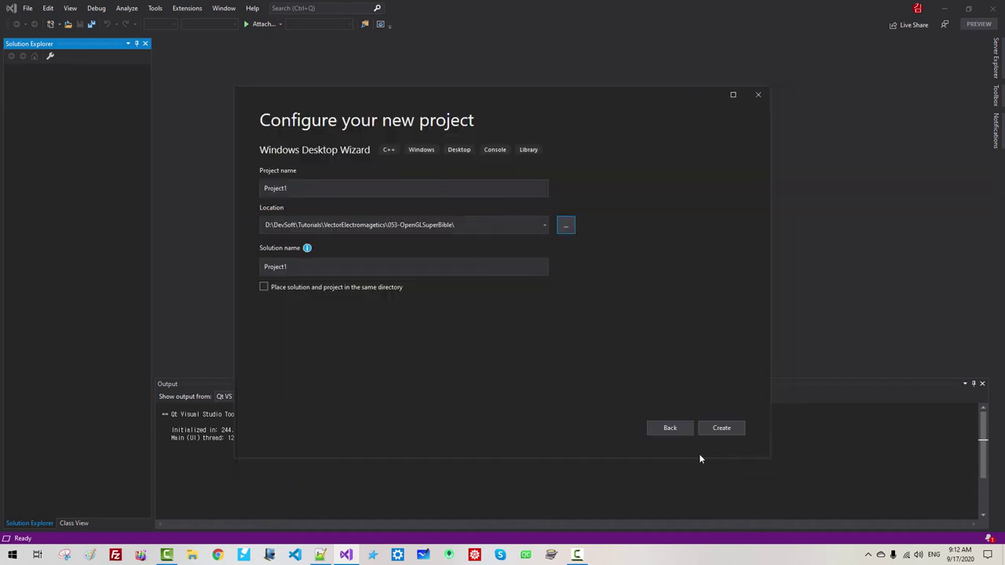
pyautogui.doubleClick(277, 188)
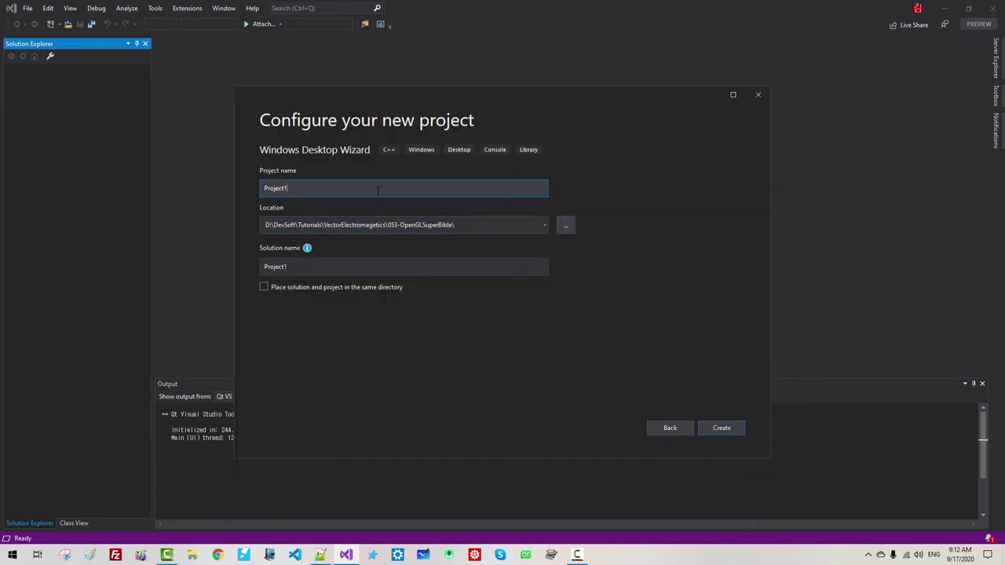
pyautogui.write('SuperBibleApp')
pyautogui.click(715, 430)
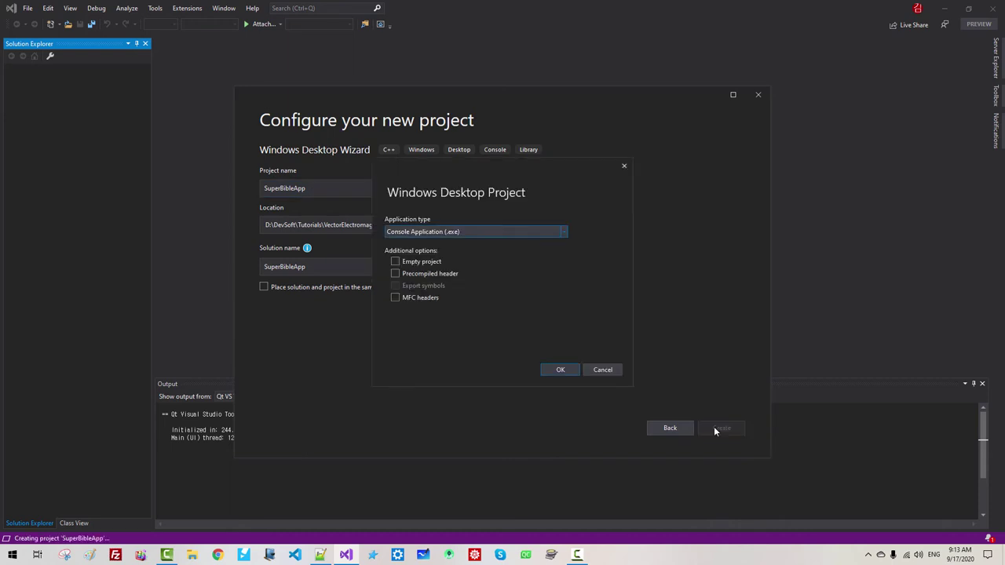
# - Configure SuperBibleApp as an empty project of type Desktop Application (.exe) and confirm the project options
pyautogui.click(563, 233)
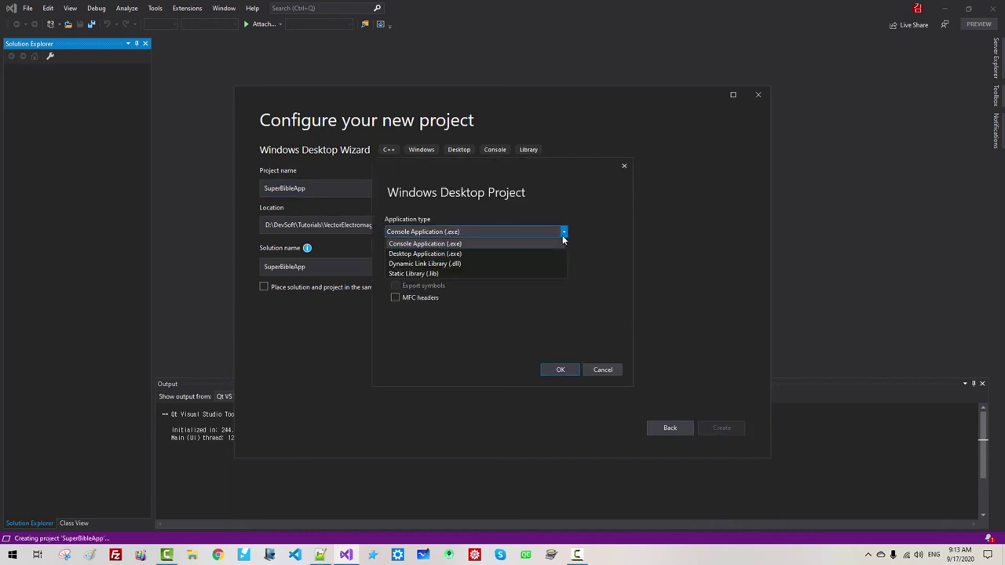
pyautogui.click(434, 254)
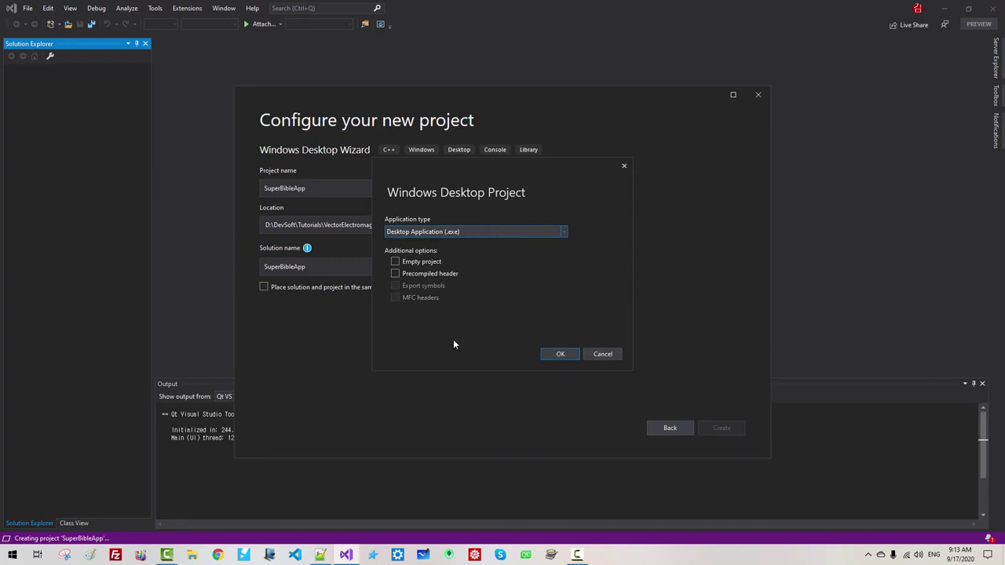
pyautogui.click(397, 263)
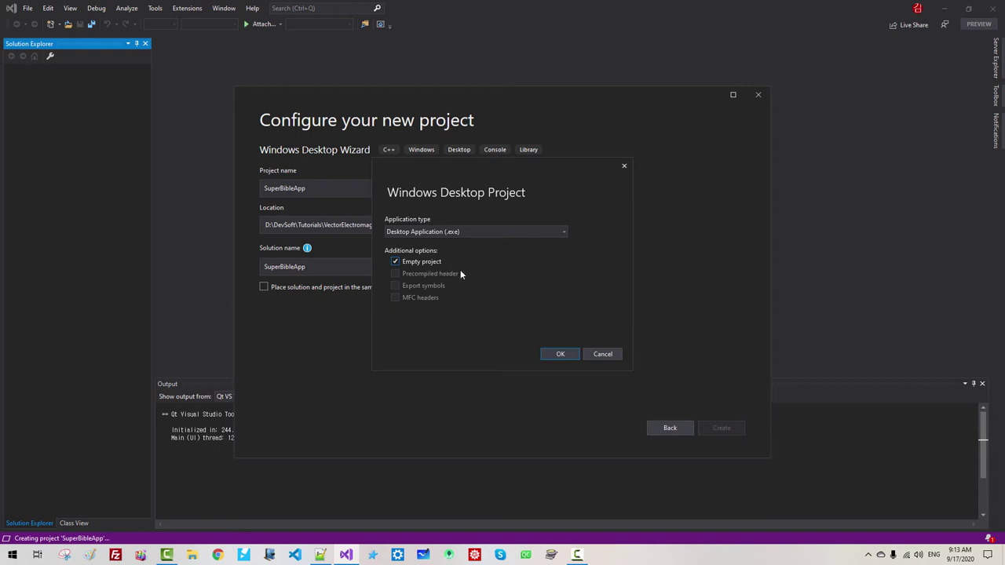
pyautogui.click(553, 356)
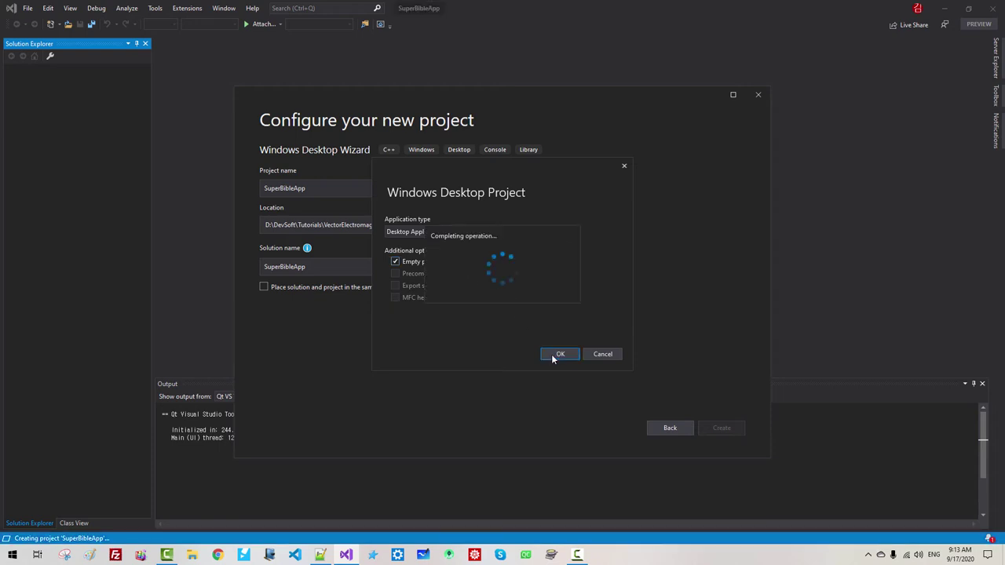